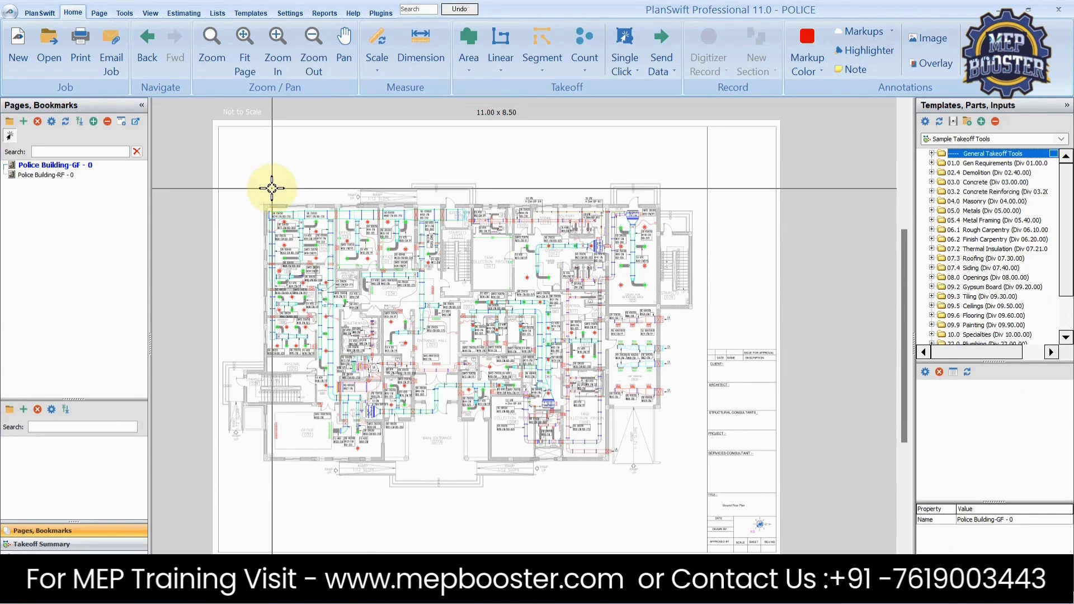
{"action": "mouse_move", "coordinate": [272, 189]}
{"action": "left_mouse_down"}
{"action": "mouse_move", "coordinate": [286, 183]}
{"action": "mouse_move", "coordinate": [256, 192]}
{"action": "left_mouse_up"}
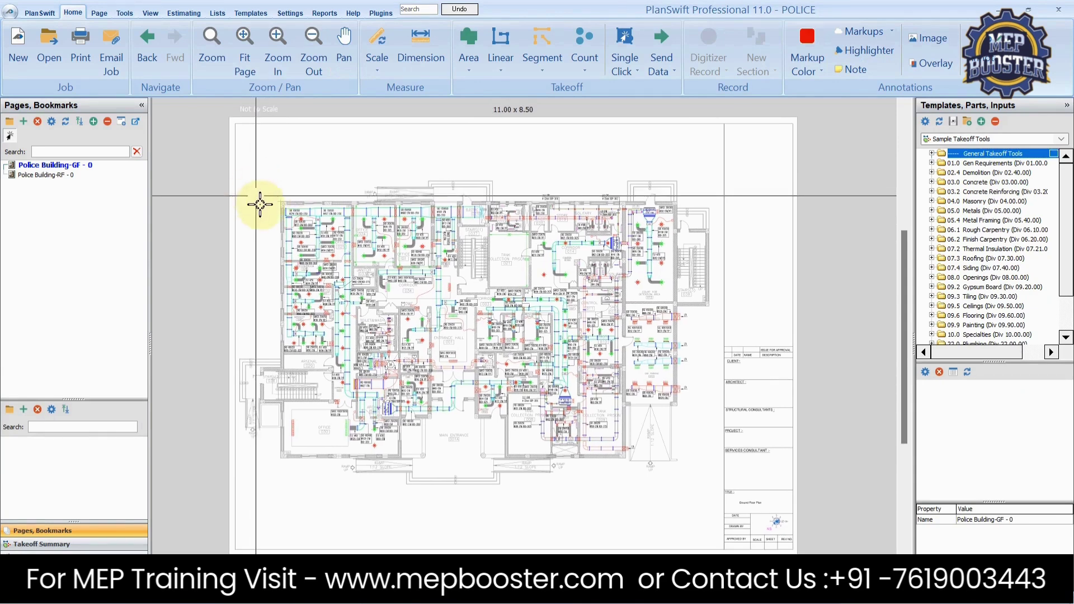
{"action": "scroll", "coordinate": [262, 207], "scroll_direction": "up", "scroll_amount": 2}
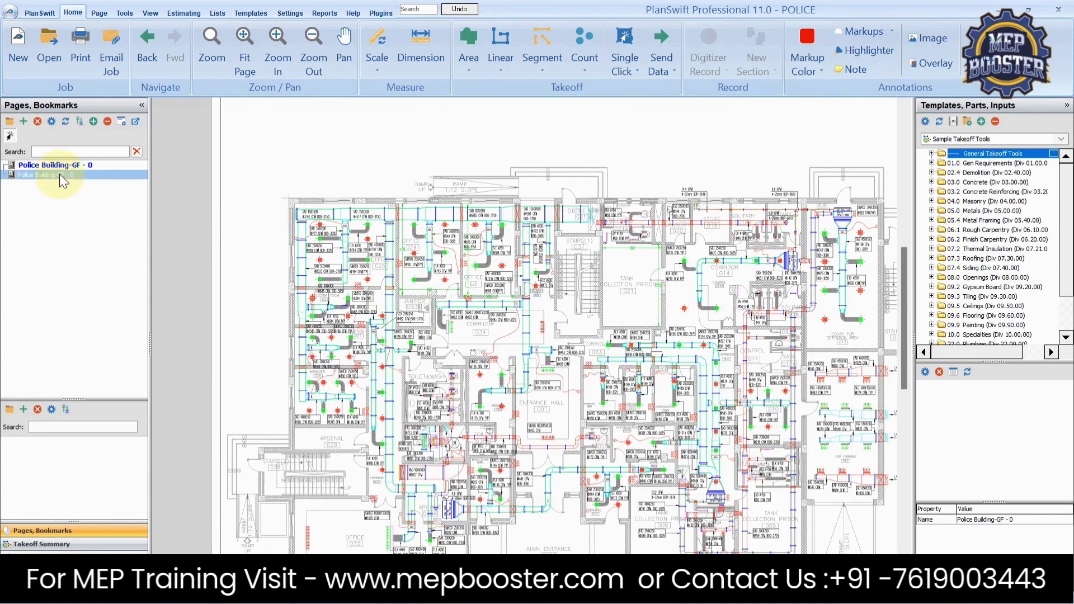
{"action": "scroll", "coordinate": [274, 197], "scroll_direction": "down", "scroll_amount": 2}
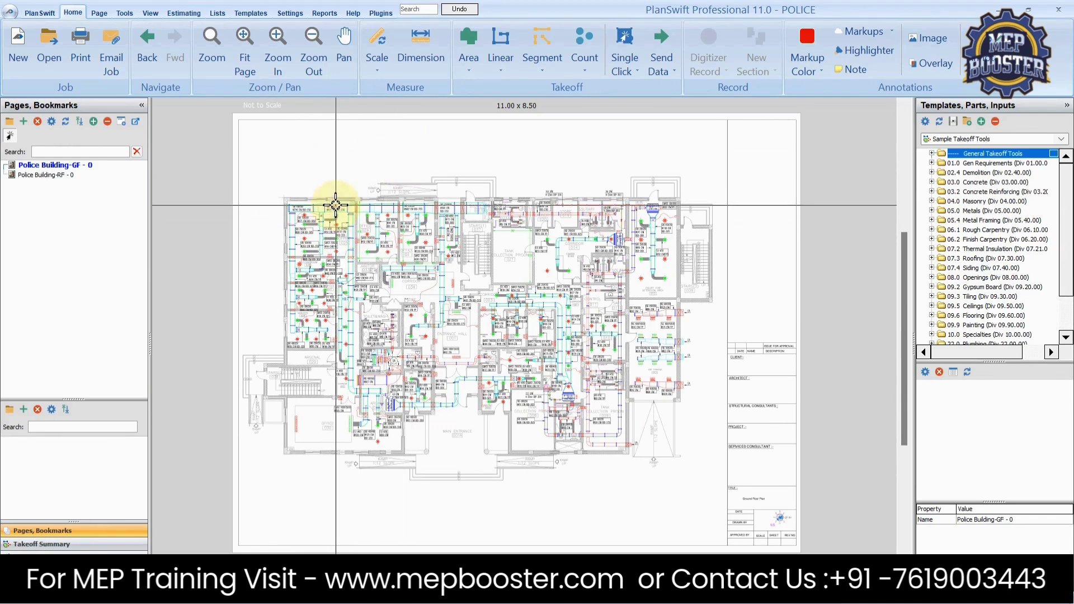
{"action": "left_click_drag", "start_coordinate": [347, 186], "coordinate": [348, 181]}
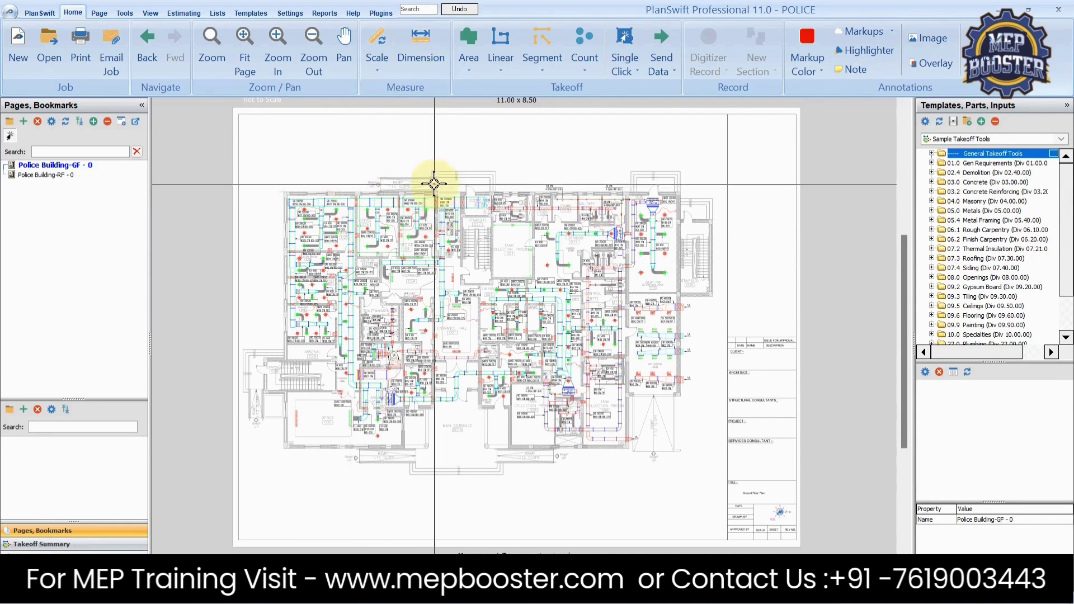
{"action": "scroll", "coordinate": [435, 184], "scroll_direction": "up", "scroll_amount": 2}
{"action": "left_click_drag", "start_coordinate": [360, 218], "coordinate": [407, 235]}
{"action": "left_click_drag", "start_coordinate": [290, 230], "coordinate": [311, 230]}
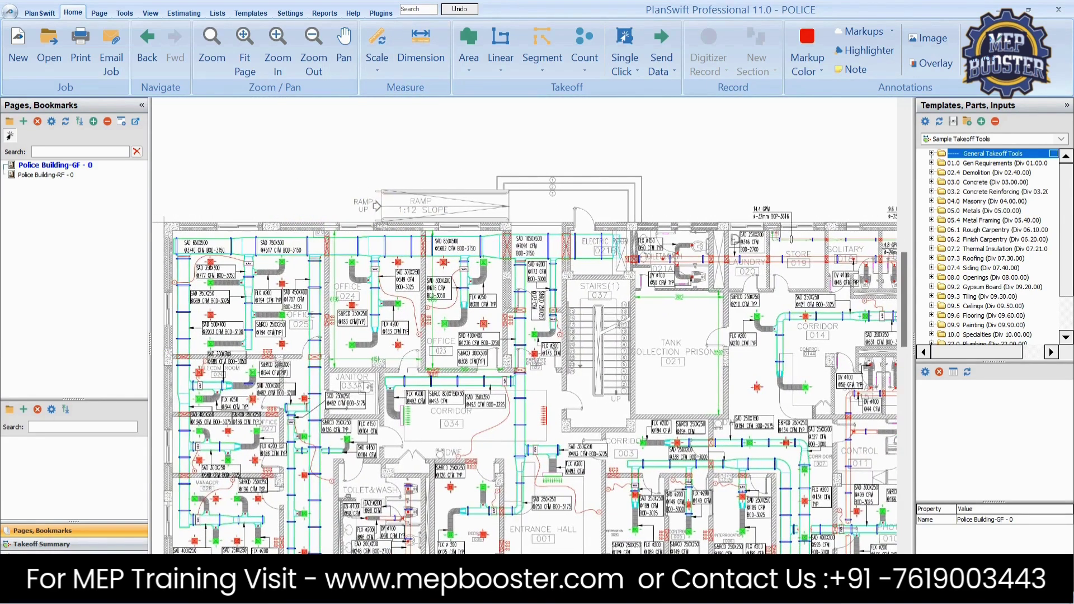
Try to use the Dimension tool on the unscaled ground-floor page and dismiss the request to set its scale.
{"action": "left_click", "coordinate": [418, 58]}
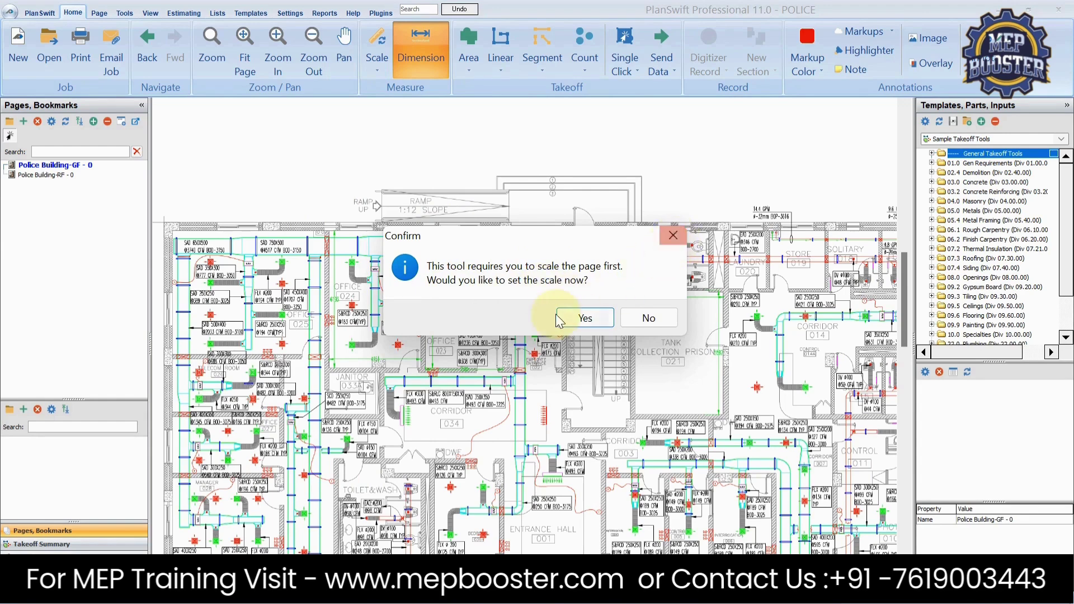
{"action": "left_click", "coordinate": [673, 235]}
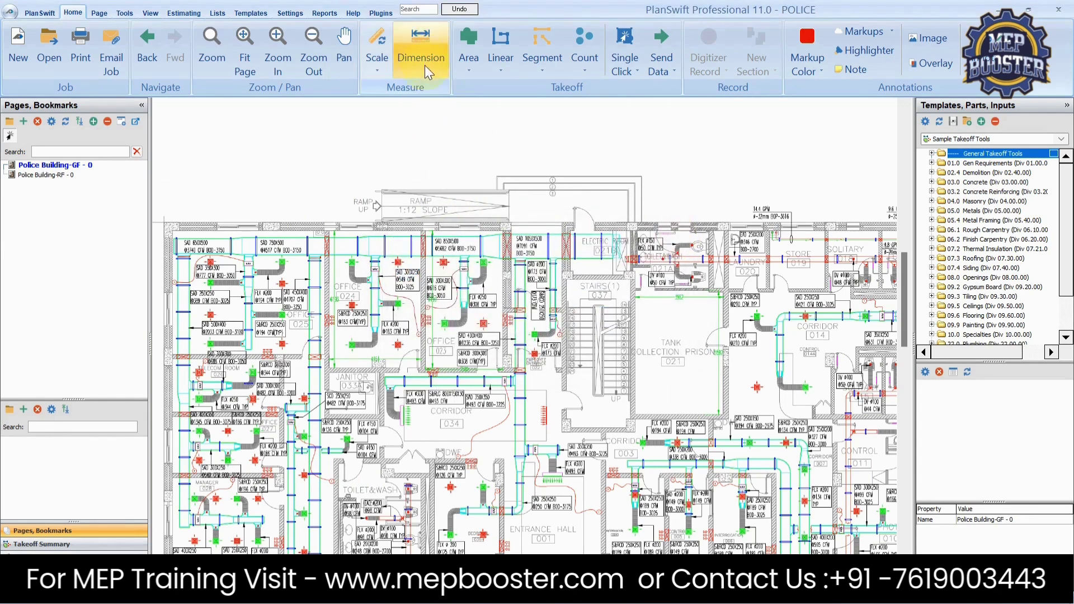
{"action": "scroll", "coordinate": [436, 142], "scroll_direction": "down", "scroll_amount": 2}
{"action": "left_click_drag", "start_coordinate": [437, 141], "coordinate": [393, 157]}
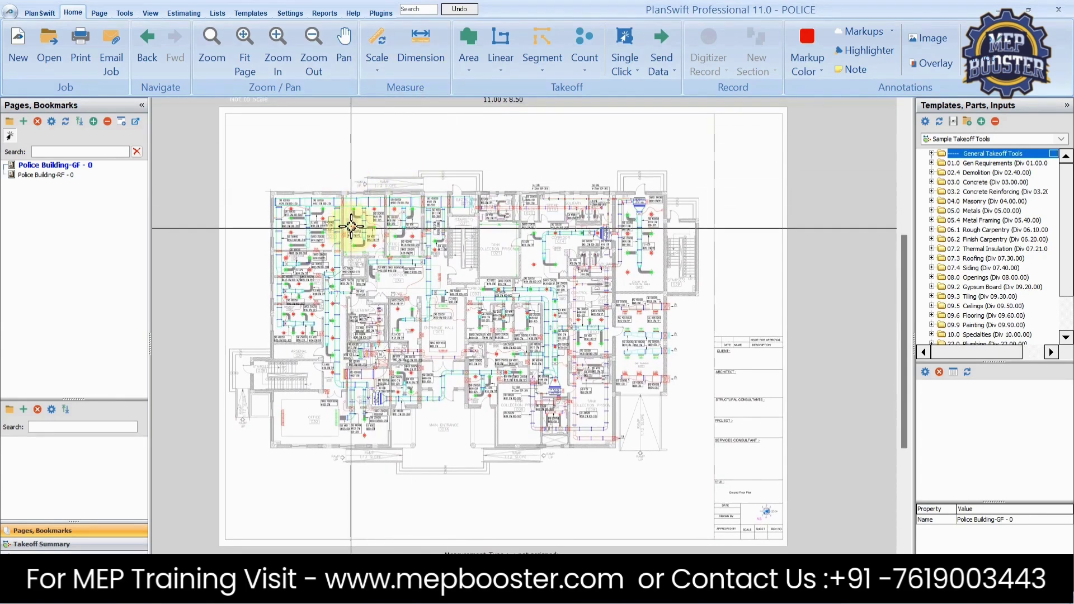
{"action": "left_click_drag", "start_coordinate": [360, 185], "coordinate": [340, 201]}
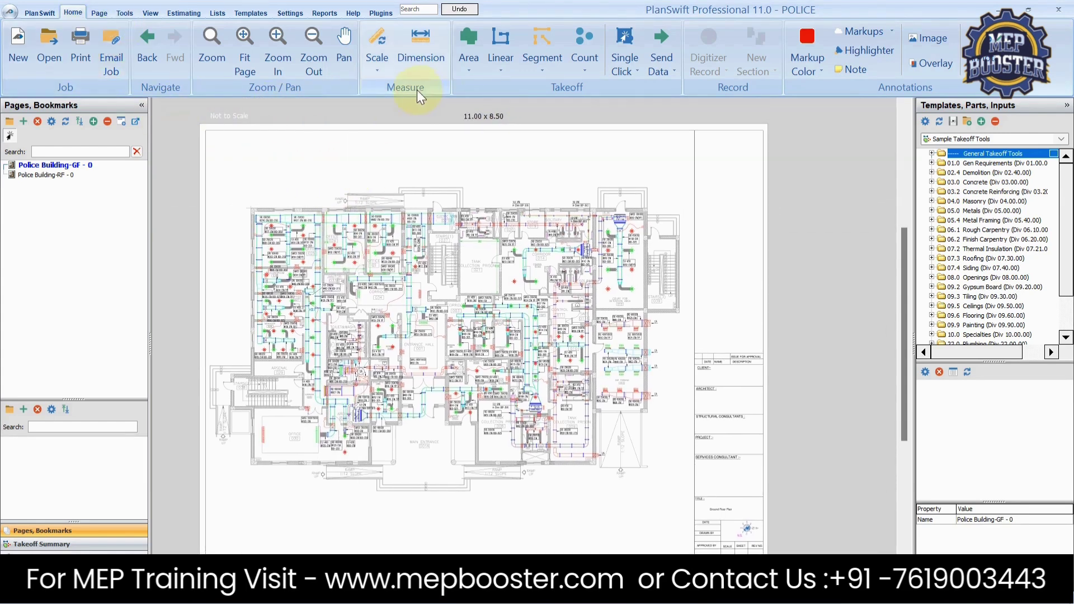
Open the page scale settings, review the Standard and F-I-S formats, and choose the Metric format.
{"action": "left_click", "coordinate": [374, 34]}
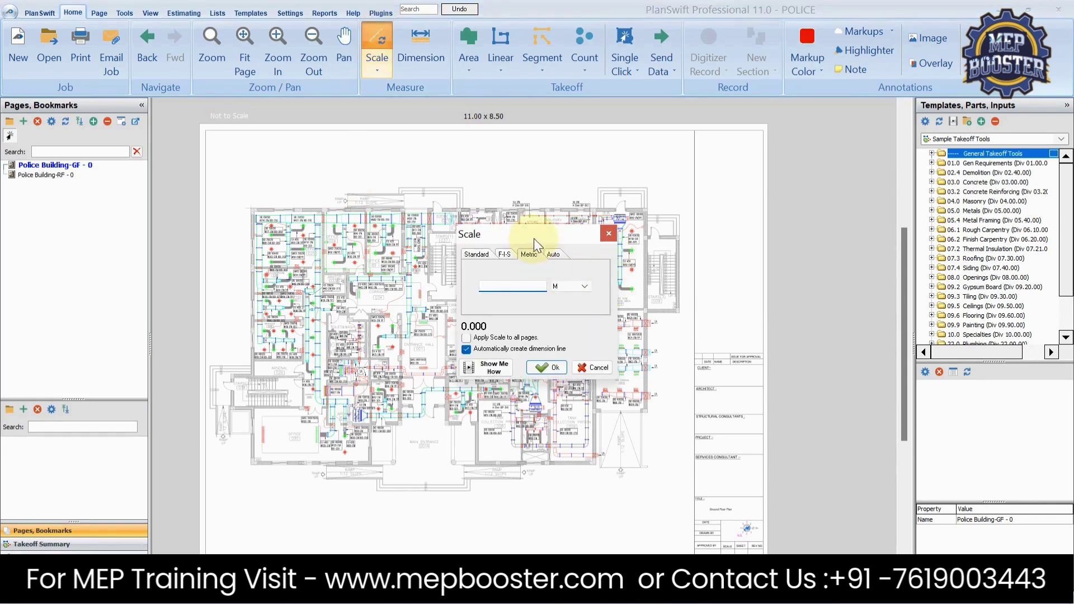
{"action": "left_click_drag", "start_coordinate": [534, 239], "coordinate": [673, 205]}
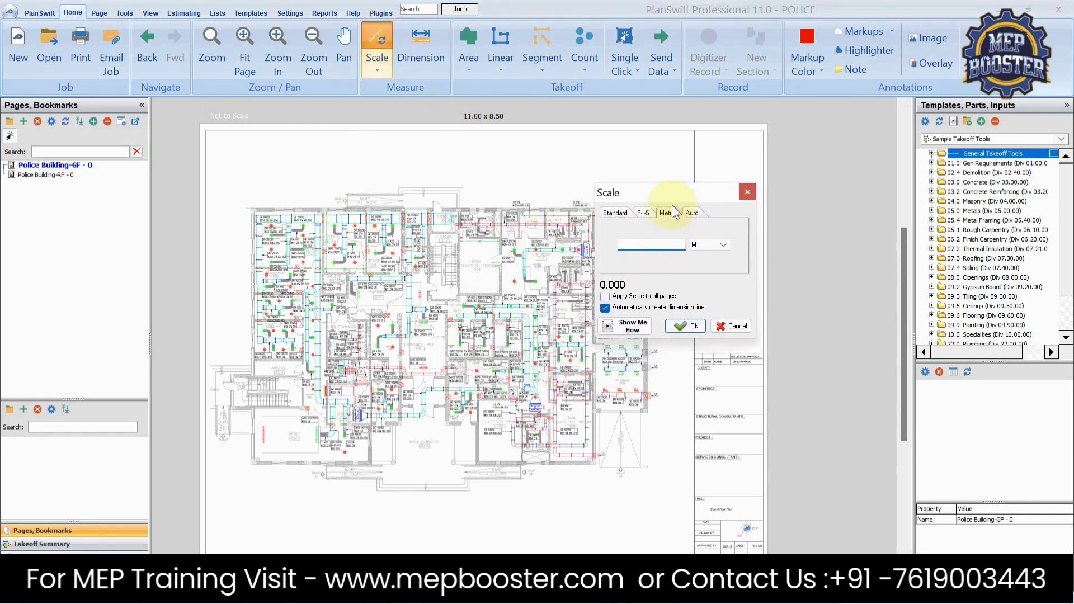
{"action": "left_click", "coordinate": [619, 214]}
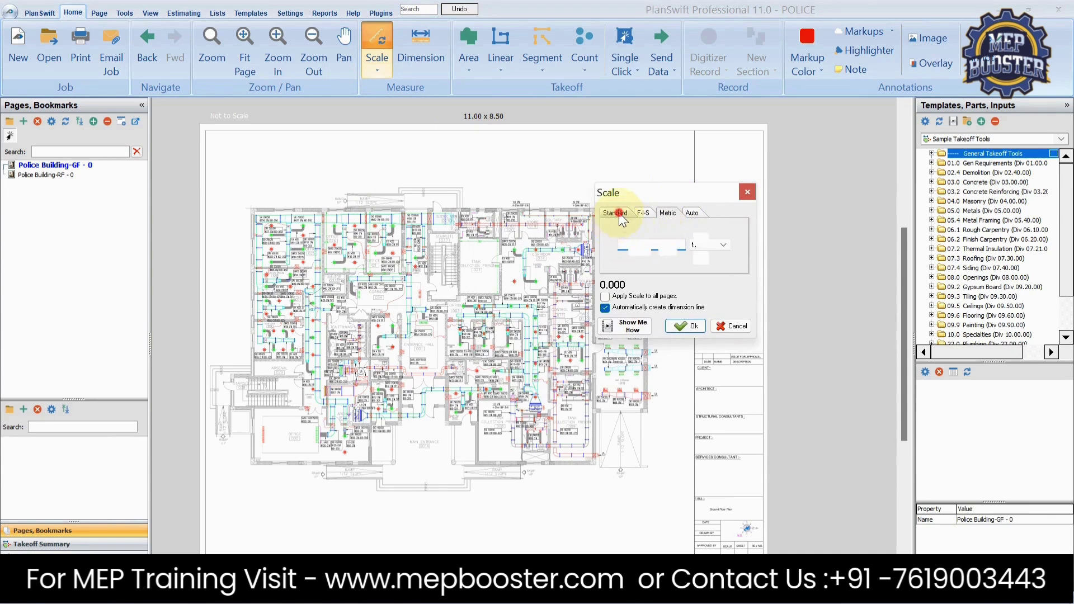
{"action": "left_click", "coordinate": [650, 217]}
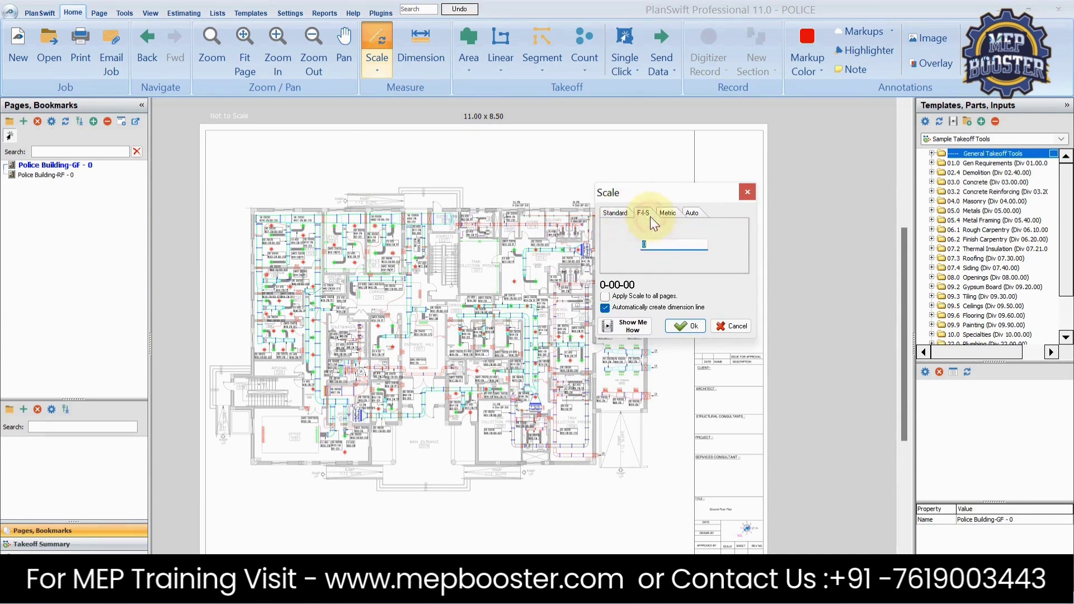
{"action": "left_click", "coordinate": [666, 215]}
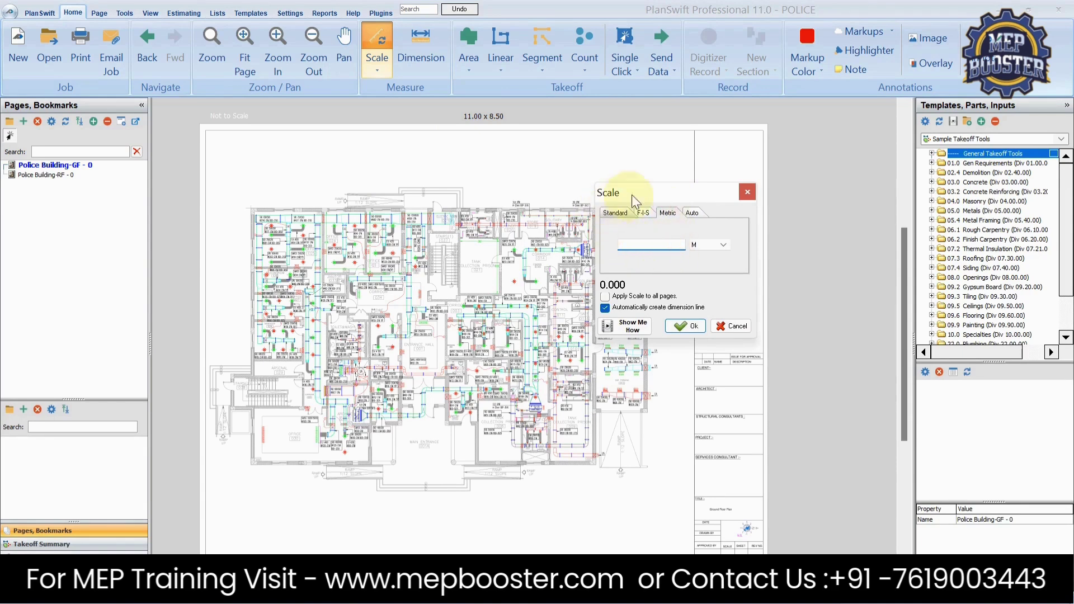
{"action": "left_click_drag", "start_coordinate": [661, 197], "coordinate": [709, 219]}
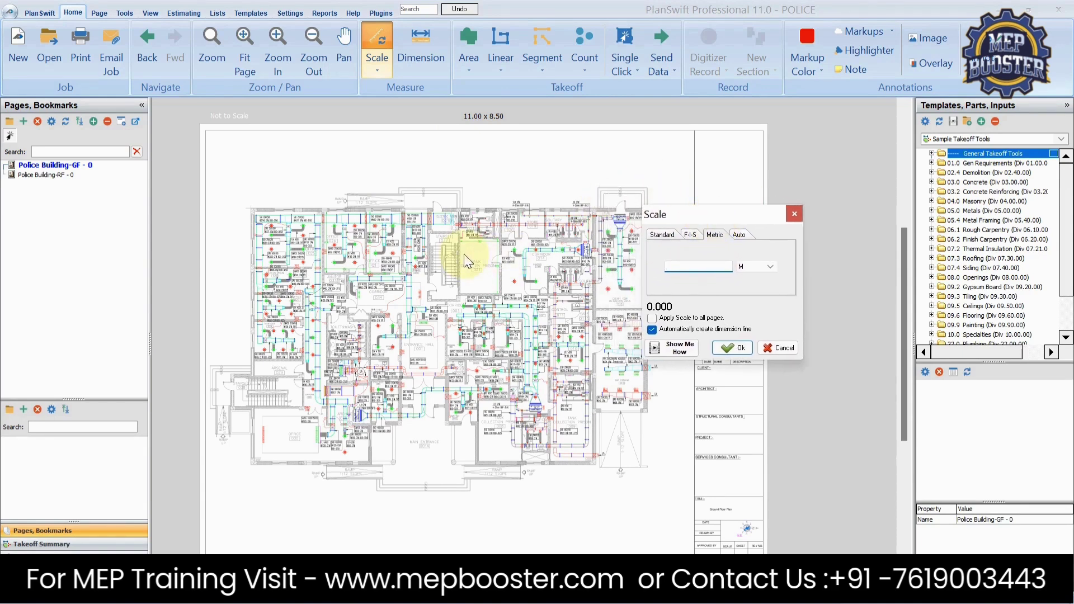
Examine the green vertical dimension in Office 024 as the reference length for scaling the page.
{"action": "scroll", "coordinate": [387, 255], "scroll_direction": "up", "scroll_amount": 3}
{"action": "scroll", "coordinate": [386, 255], "scroll_direction": "down", "scroll_amount": 2}
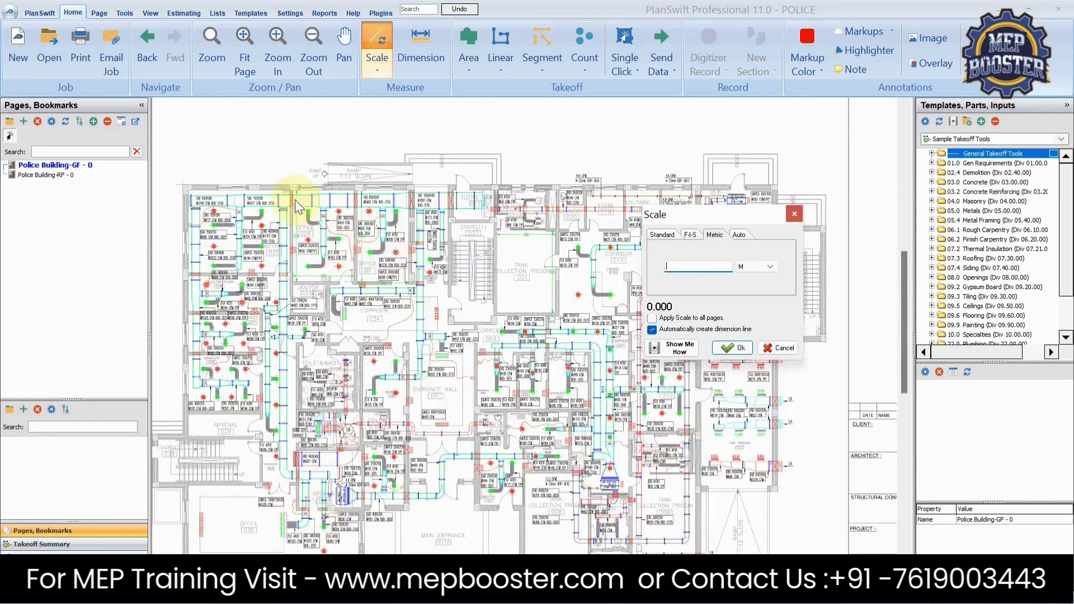
{"action": "scroll", "coordinate": [294, 200], "scroll_direction": "up", "scroll_amount": 1}
{"action": "scroll", "coordinate": [307, 214], "scroll_direction": "up", "scroll_amount": 1}
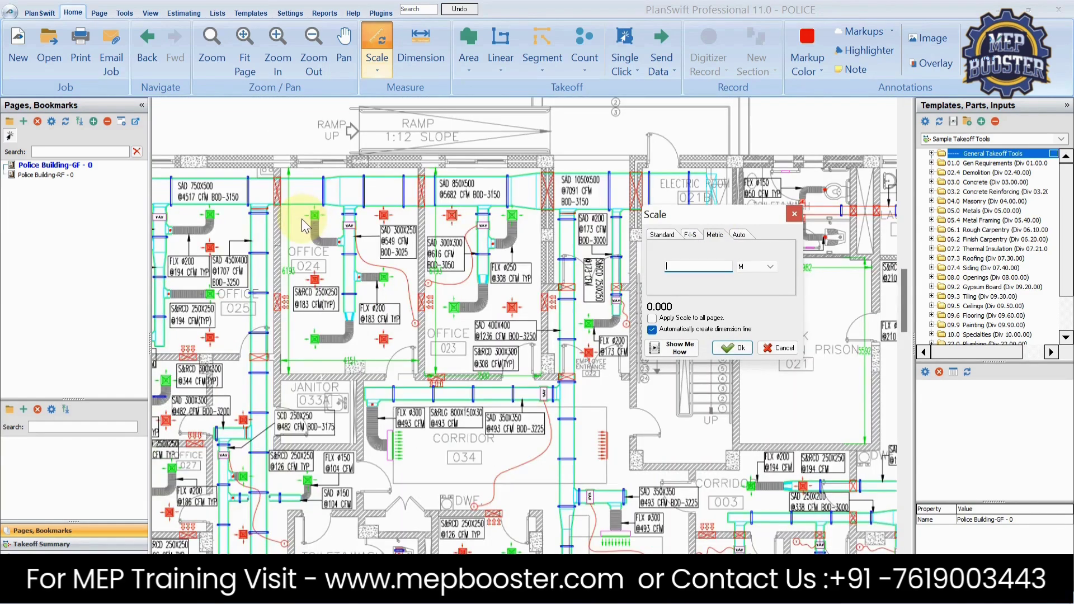
{"action": "scroll", "coordinate": [291, 260], "scroll_direction": "up", "scroll_amount": 1}
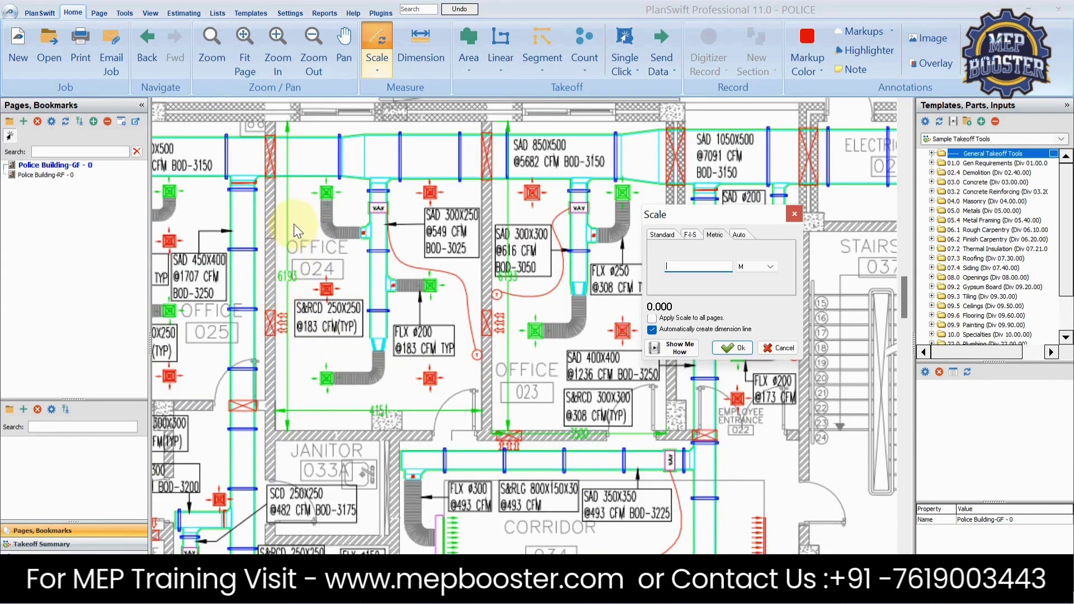
{"action": "scroll", "coordinate": [294, 228], "scroll_direction": "down", "scroll_amount": 1}
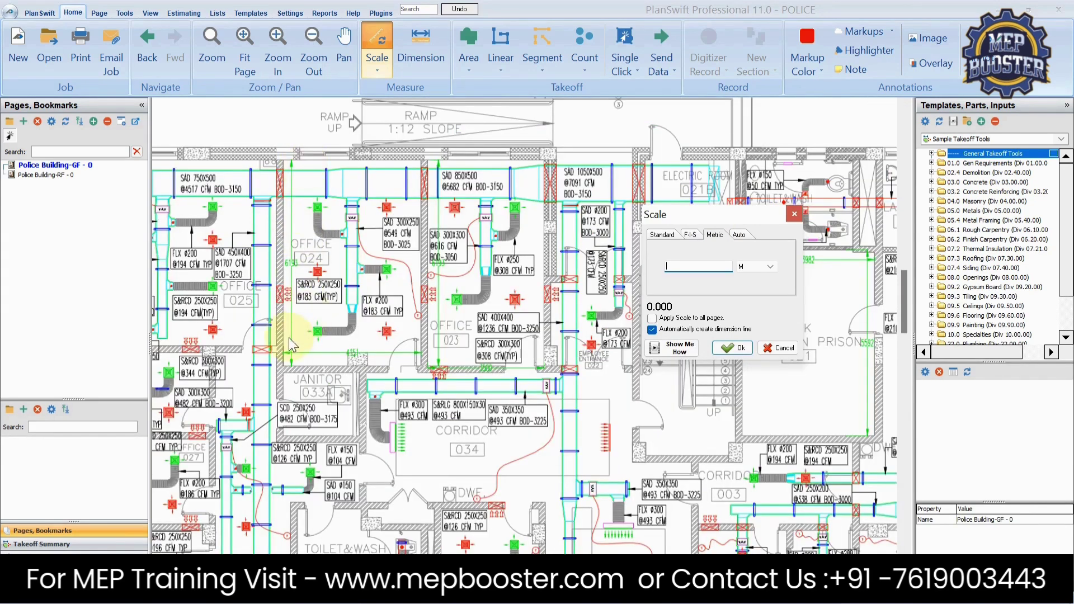
{"action": "scroll", "coordinate": [305, 308], "scroll_direction": "up", "scroll_amount": 1}
{"action": "scroll", "coordinate": [298, 284], "scroll_direction": "down", "scroll_amount": 1}
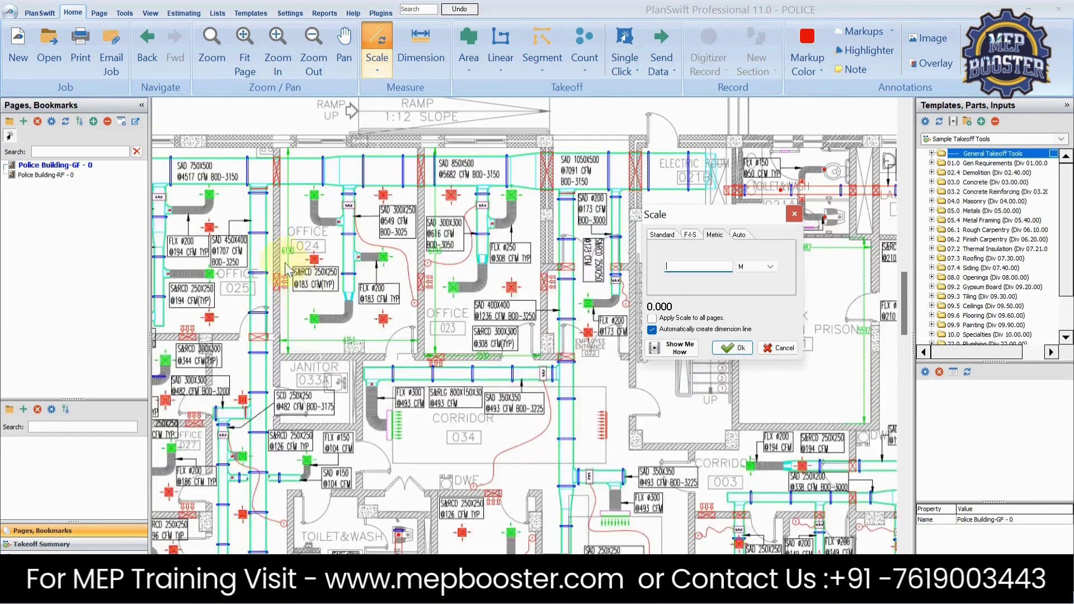
{"action": "scroll", "coordinate": [285, 262], "scroll_direction": "up", "scroll_amount": 1}
{"action": "scroll", "coordinate": [286, 266], "scroll_direction": "down", "scroll_amount": 1}
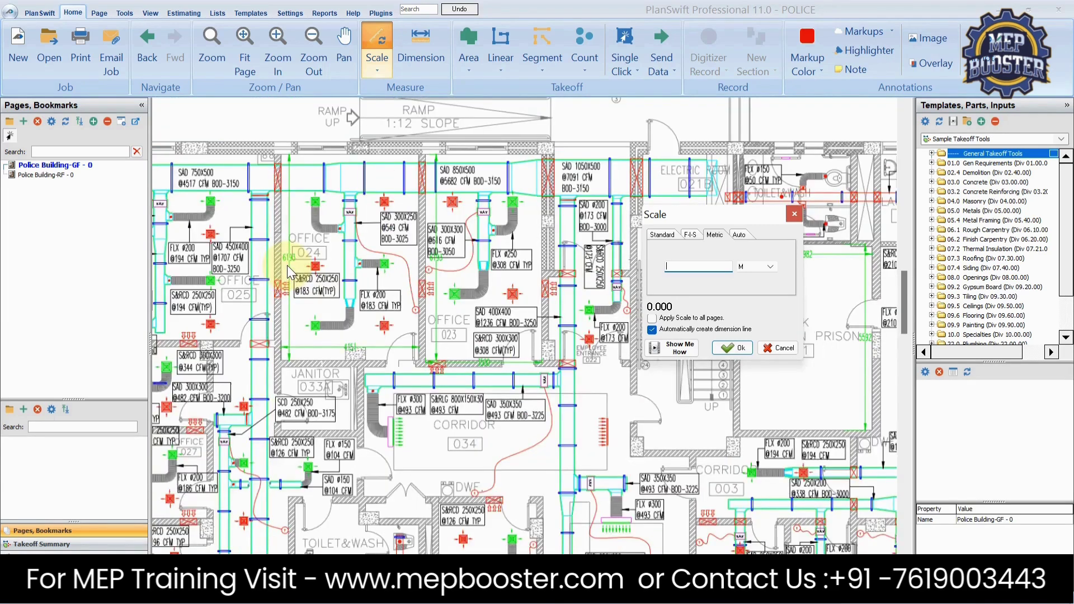
{"action": "scroll", "coordinate": [287, 266], "scroll_direction": "up", "scroll_amount": 1}
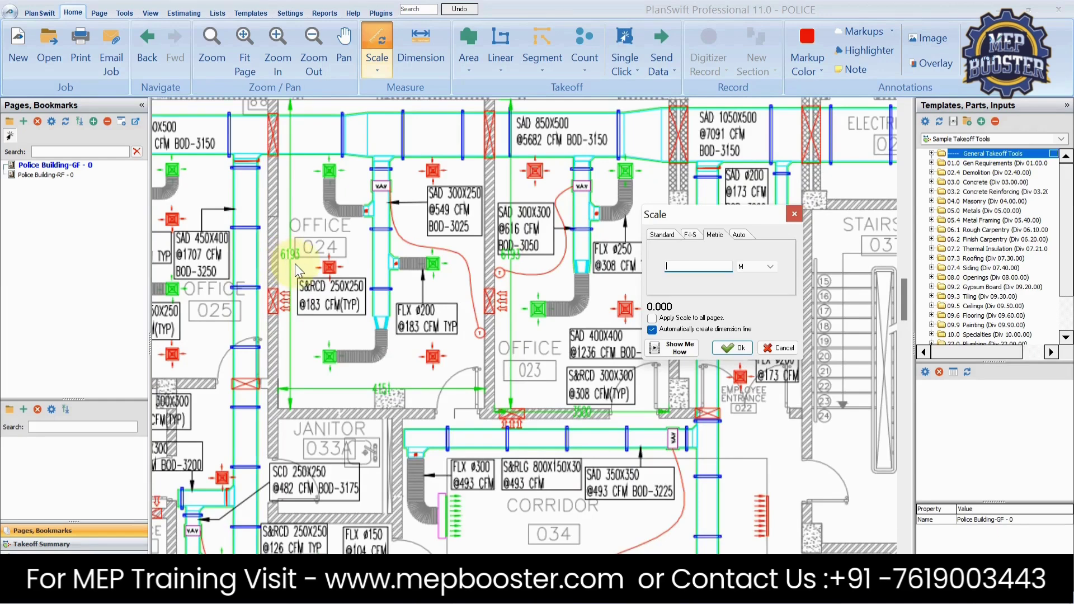
{"action": "scroll", "coordinate": [295, 272], "scroll_direction": "down", "scroll_amount": 1}
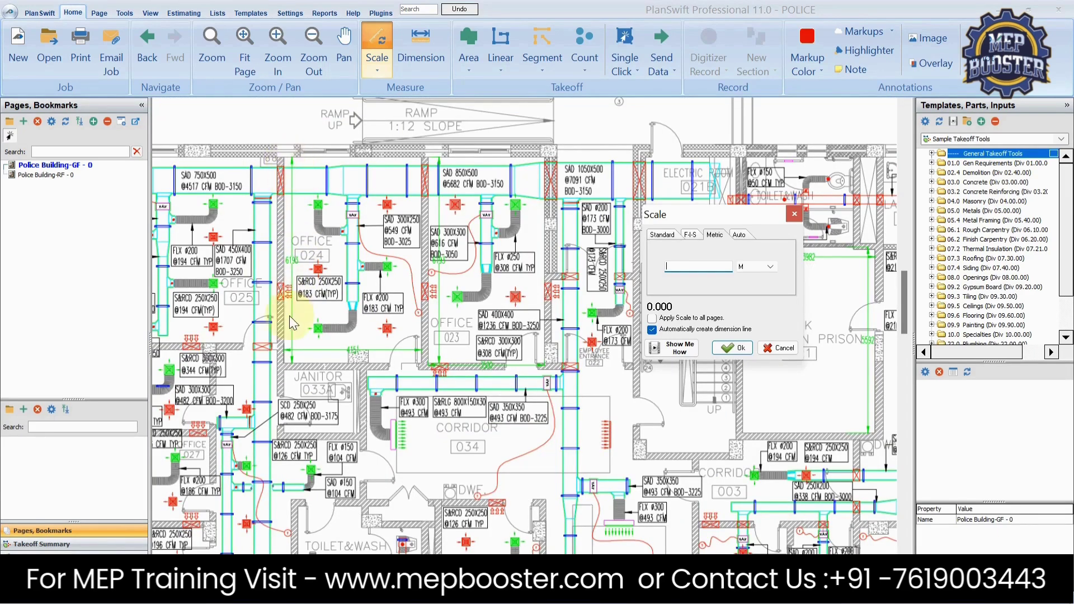
{"action": "scroll", "coordinate": [298, 267], "scroll_direction": "up", "scroll_amount": 1}
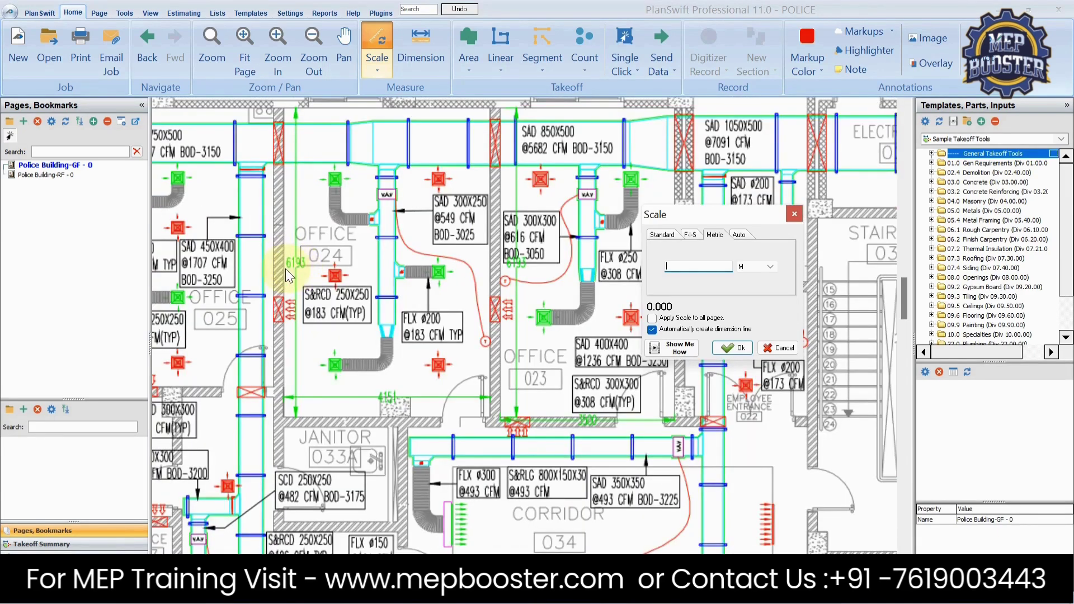
{"action": "scroll", "coordinate": [299, 267], "scroll_direction": "up", "scroll_amount": 1}
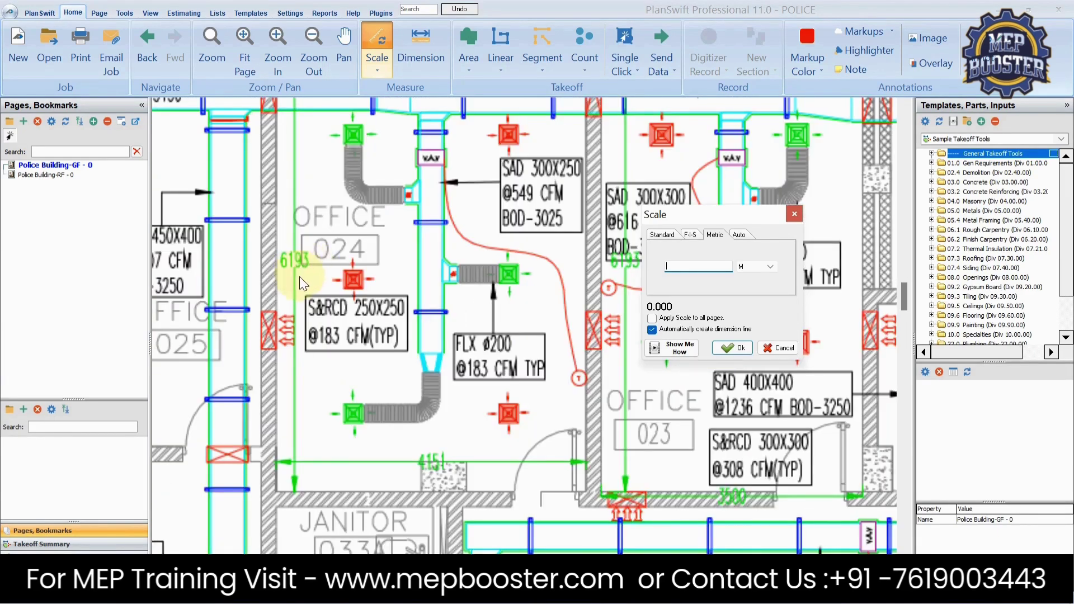
{"action": "scroll", "coordinate": [300, 276], "scroll_direction": "down", "scroll_amount": 1}
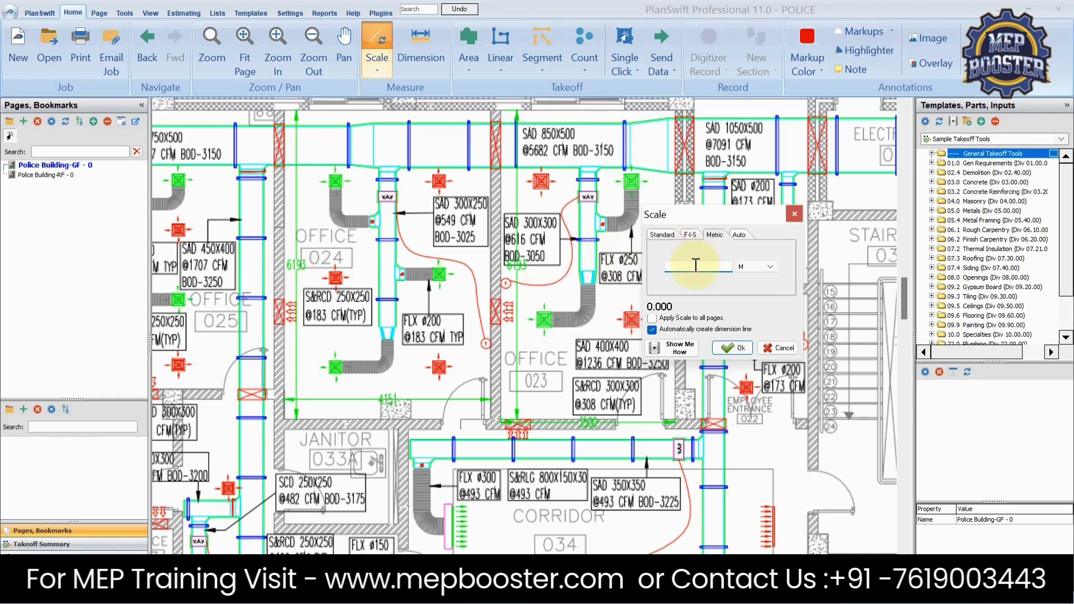
Set the metric reference length to 6.1 with M as the unit and confirm the scale settings.
{"action": "type", "text": "6"}
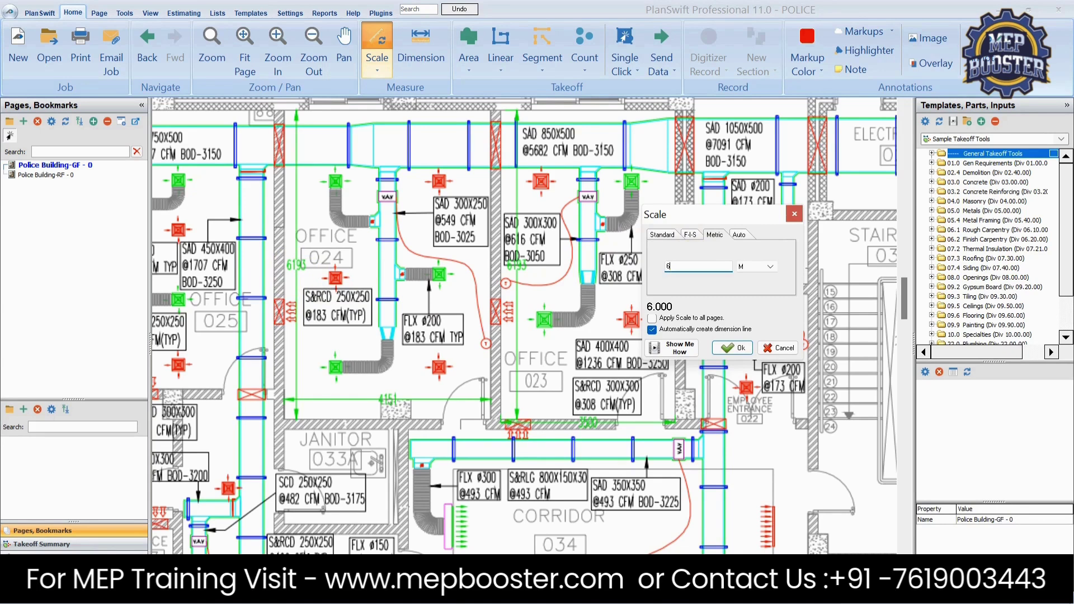
{"action": "type", "text": ".1"}
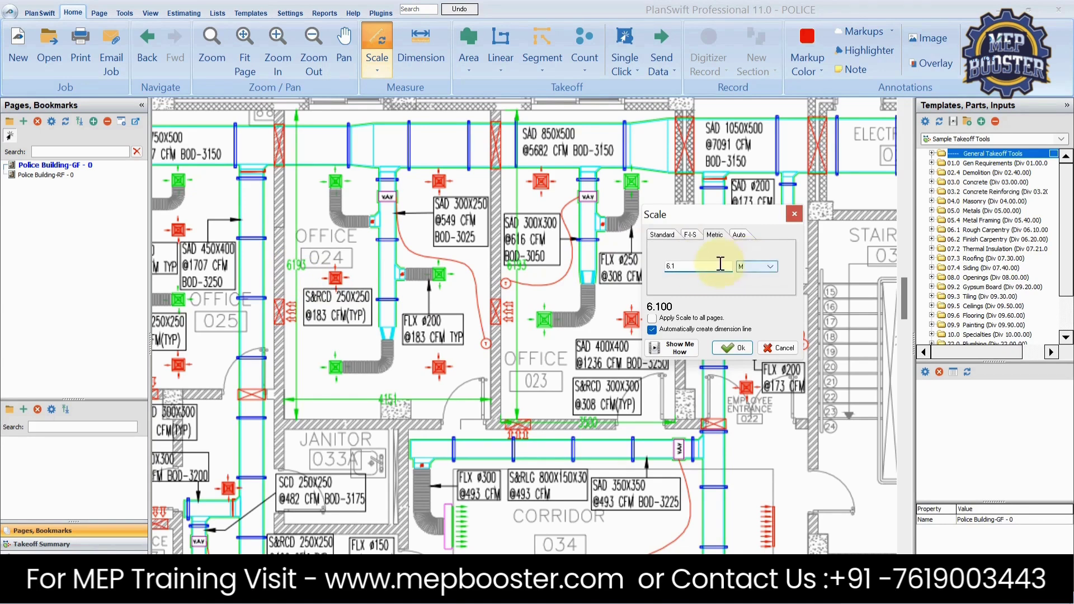
{"action": "left_click", "coordinate": [770, 267]}
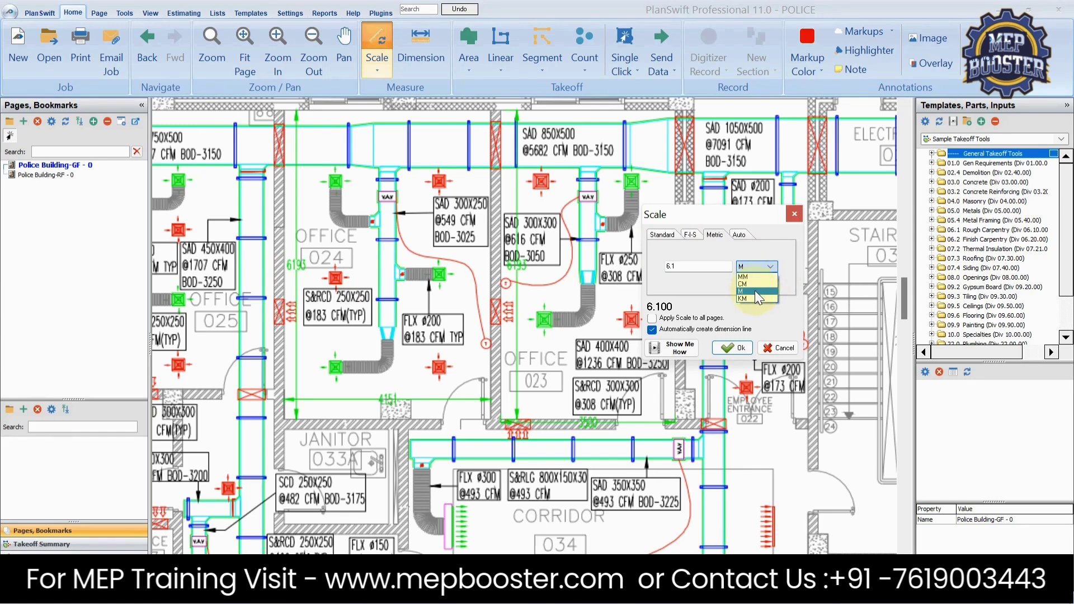
{"action": "left_click", "coordinate": [754, 290]}
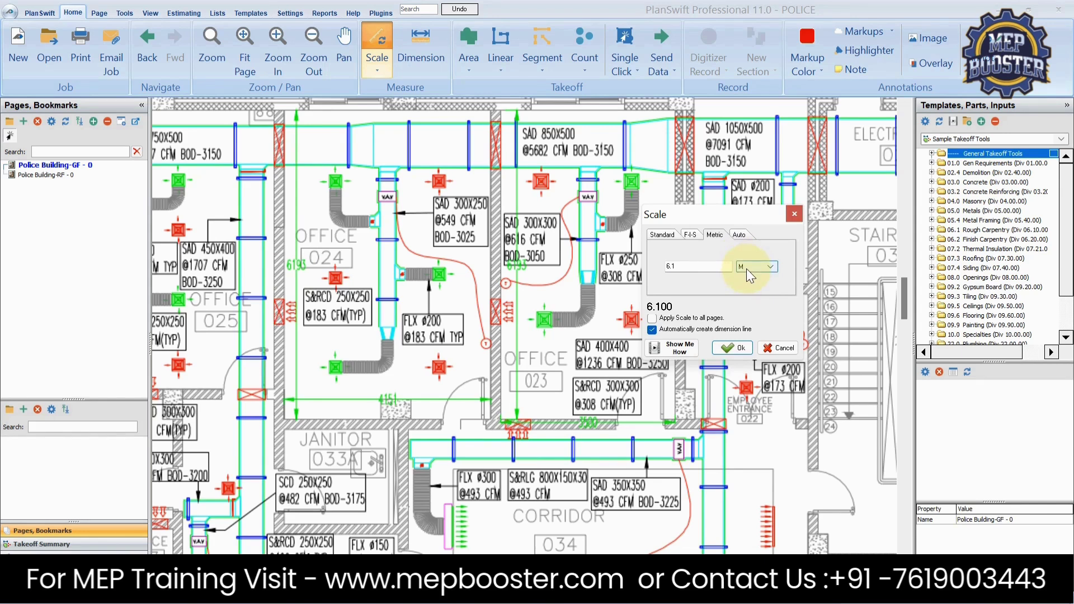
{"action": "left_click", "coordinate": [731, 348]}
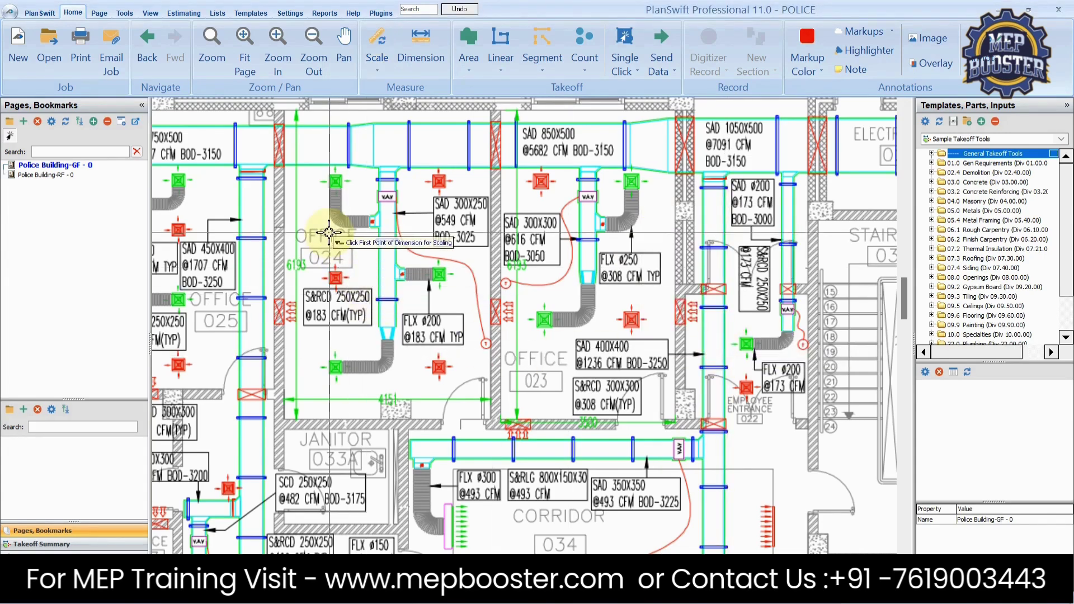
Place the first point of the scaling dimension on the inner face of Office 024's upper wall, beside the green vertical dimension.
{"action": "scroll", "coordinate": [337, 232], "scroll_direction": "down", "scroll_amount": 2}
{"action": "scroll", "coordinate": [318, 170], "scroll_direction": "up", "scroll_amount": 2}
{"action": "scroll", "coordinate": [307, 149], "scroll_direction": "up", "scroll_amount": 1}
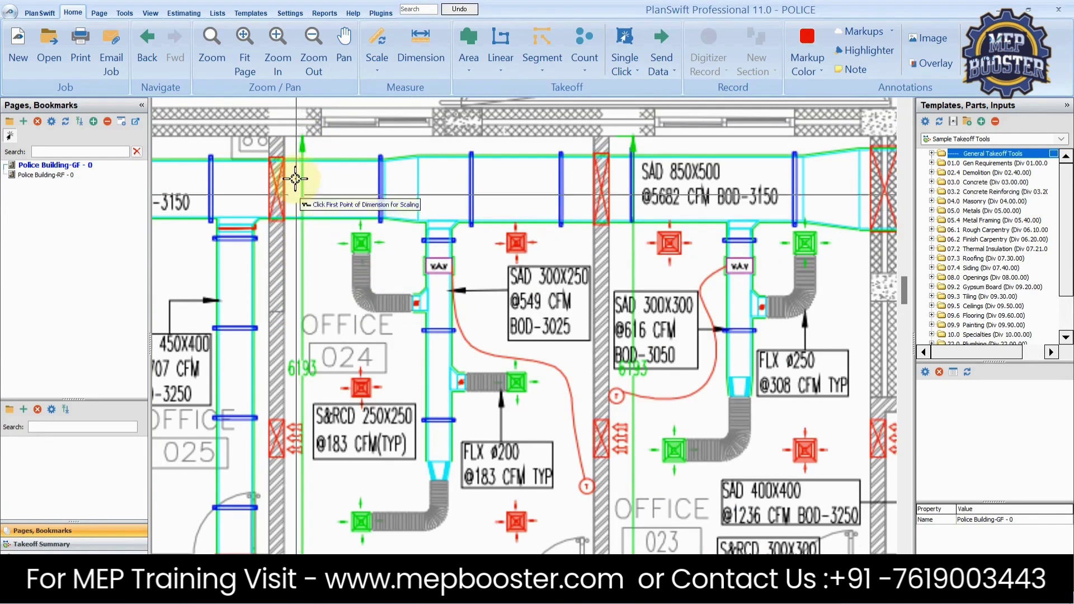
{"action": "scroll", "coordinate": [295, 138], "scroll_direction": "up", "scroll_amount": 2}
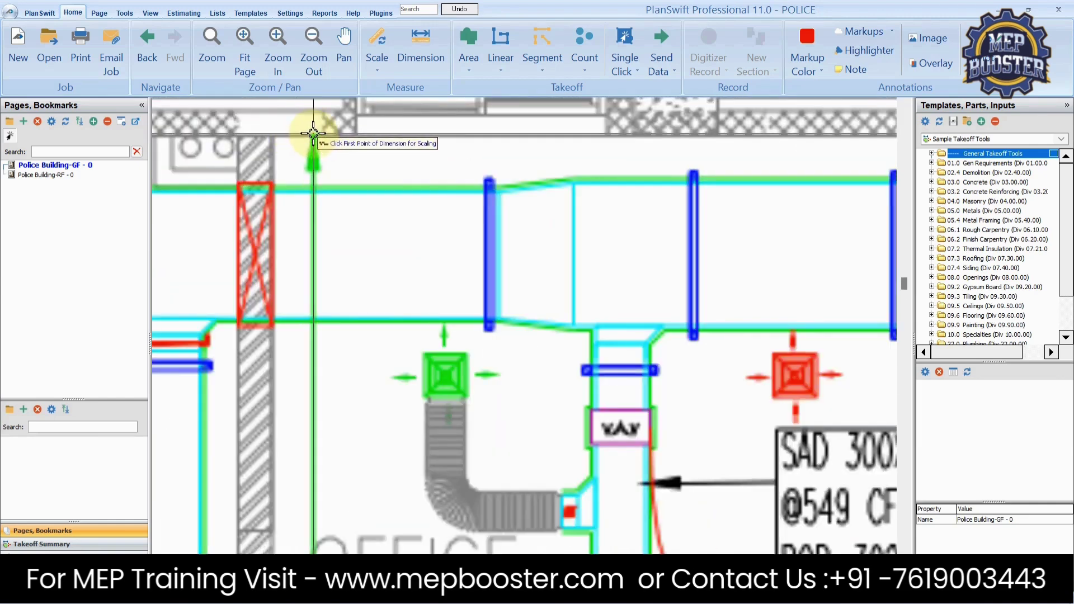
{"action": "scroll", "coordinate": [312, 143], "scroll_direction": "up", "scroll_amount": 1}
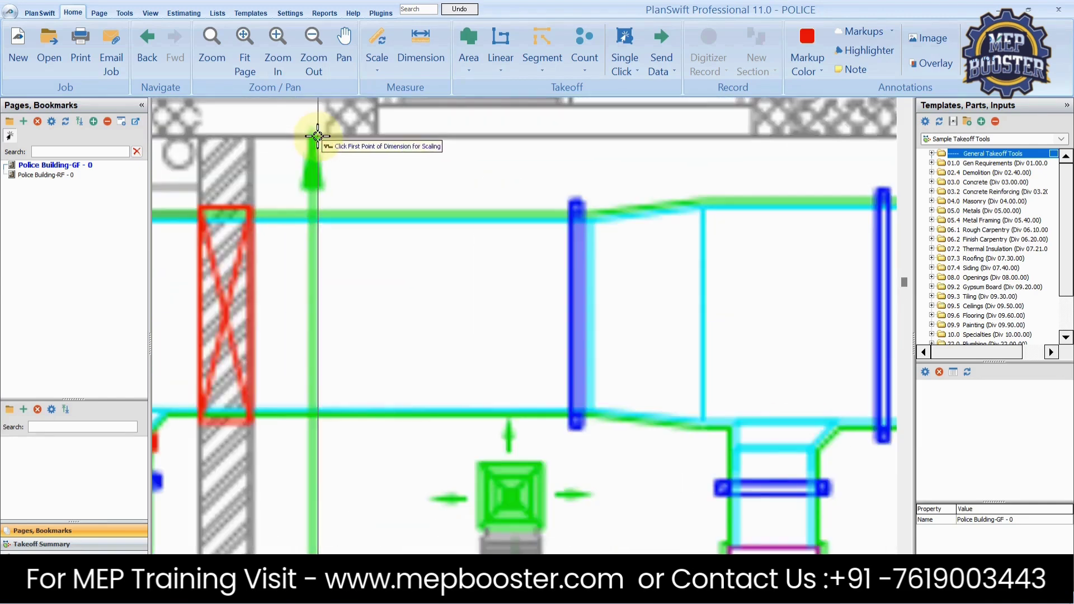
{"action": "scroll", "coordinate": [313, 143], "scroll_direction": "down", "scroll_amount": 1}
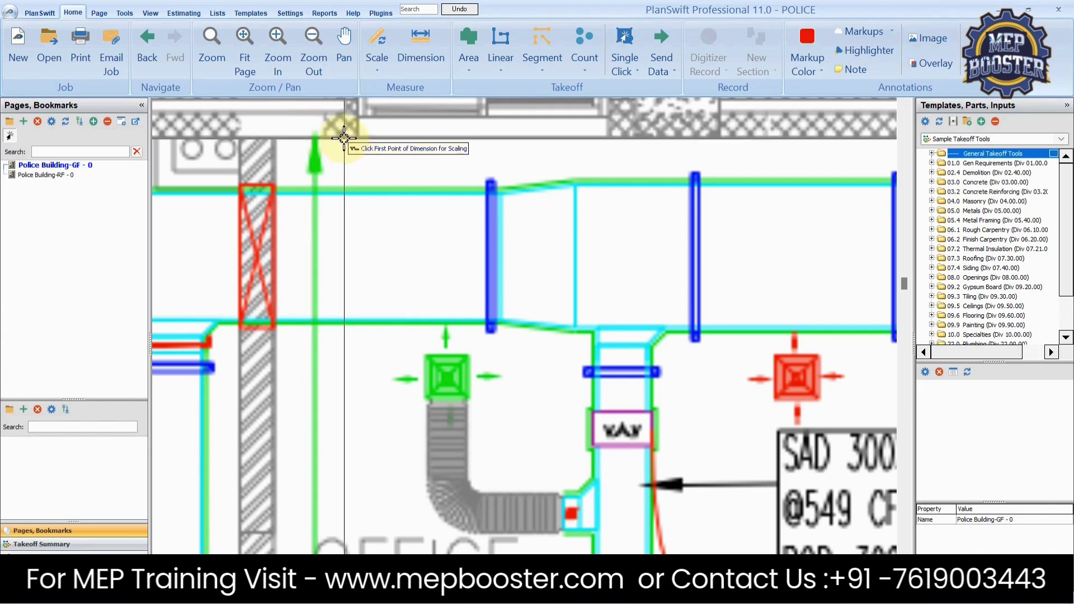
{"action": "left_click", "coordinate": [344, 138]}
Place the end point of the scaling dimension on Office 024's lower wall above the Janitor room, directly below the first point.
{"action": "scroll", "coordinate": [348, 216], "scroll_direction": "down", "scroll_amount": 3}
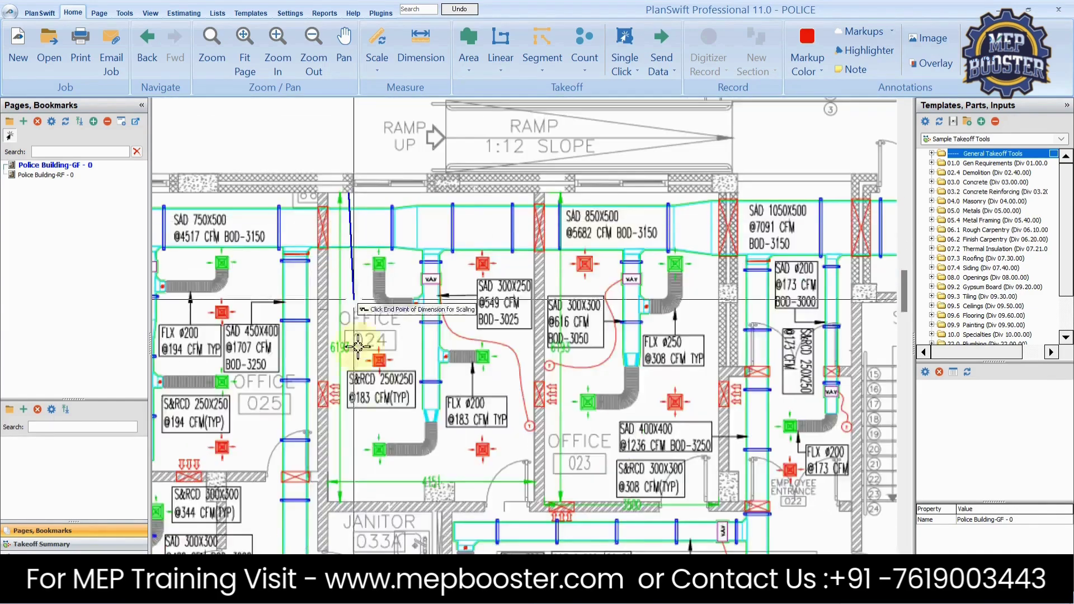
{"action": "scroll", "coordinate": [360, 431], "scroll_direction": "down", "scroll_amount": 3}
{"action": "scroll", "coordinate": [359, 392], "scroll_direction": "up", "scroll_amount": 2}
{"action": "scroll", "coordinate": [345, 235], "scroll_direction": "up", "scroll_amount": 4}
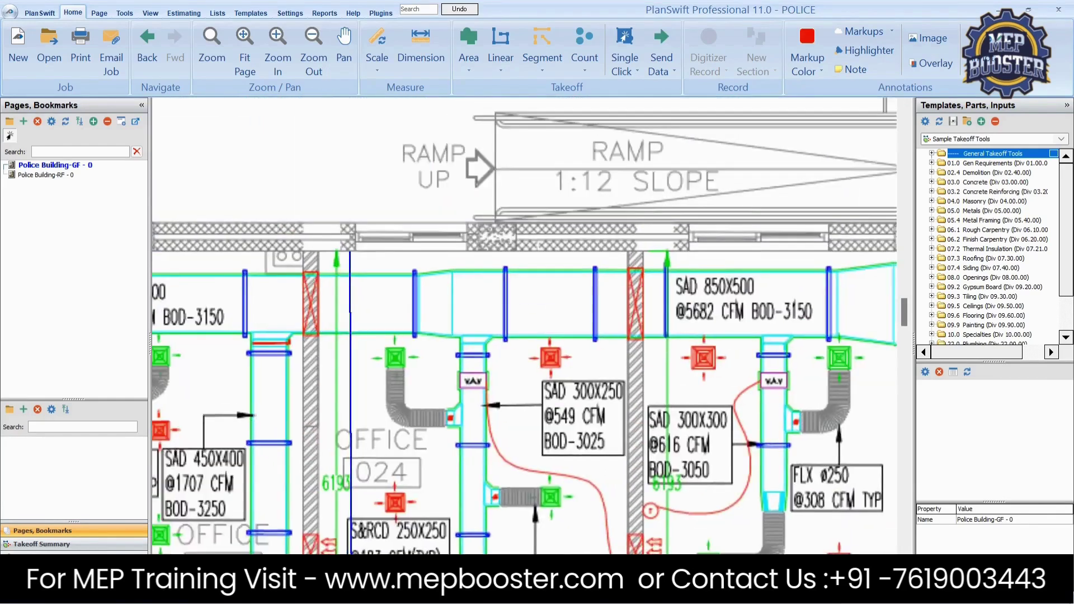
{"action": "scroll", "coordinate": [348, 201], "scroll_direction": "down", "scroll_amount": 3}
{"action": "scroll", "coordinate": [352, 440], "scroll_direction": "up", "scroll_amount": 2}
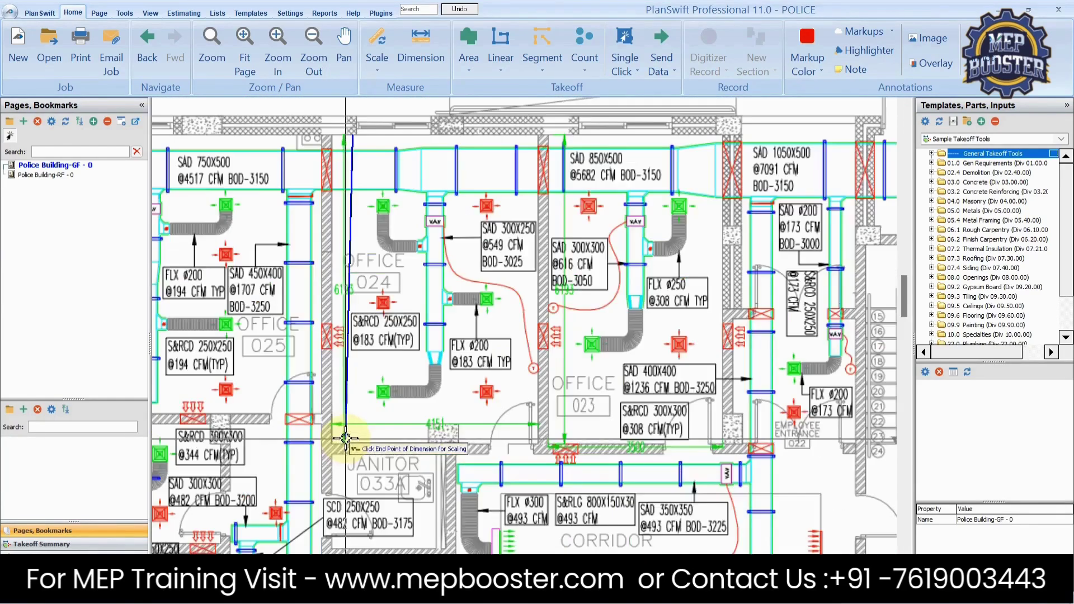
{"action": "scroll", "coordinate": [353, 440], "scroll_direction": "up", "scroll_amount": 2}
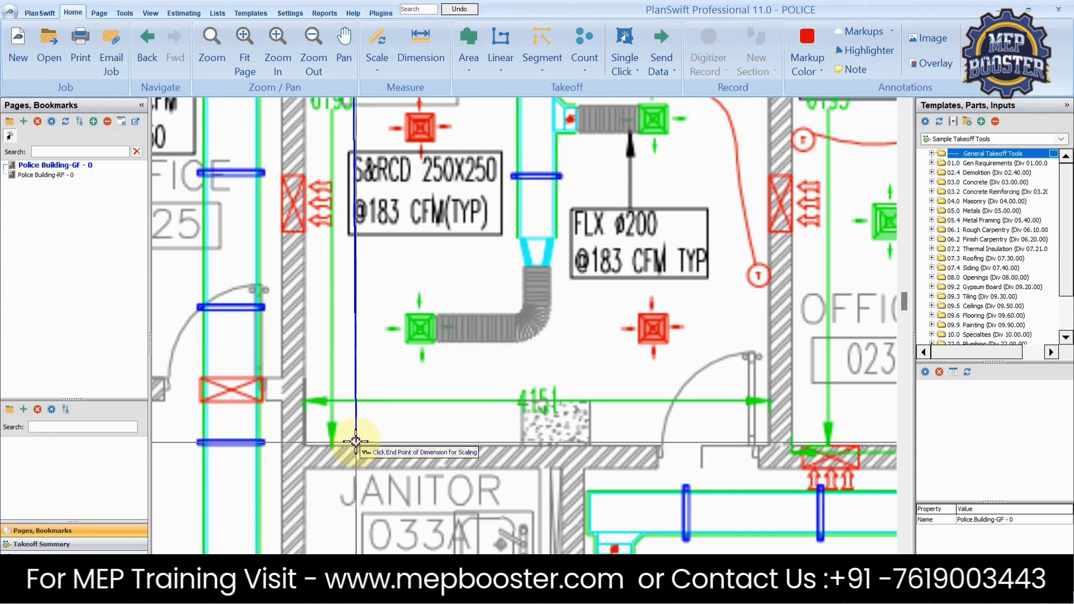
{"action": "left_click_drag", "start_coordinate": [357, 443], "coordinate": [357, 445]}
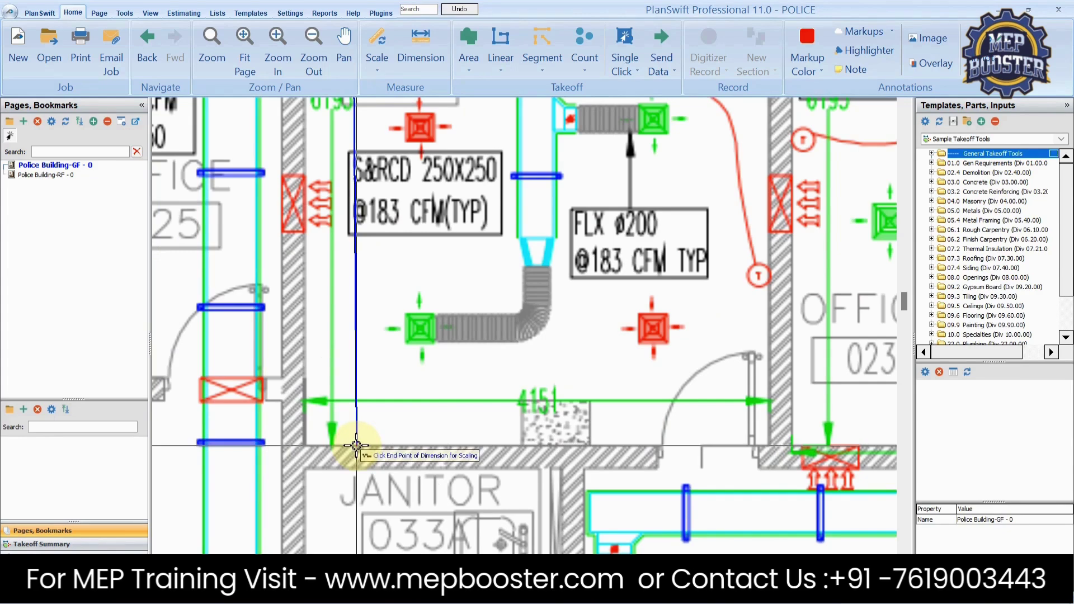
{"action": "left_click", "coordinate": [356, 446]}
Select the scale dimension in Office 024 and set both its line color and its text color to black.
{"action": "scroll", "coordinate": [356, 446], "scroll_direction": "down", "scroll_amount": 3}
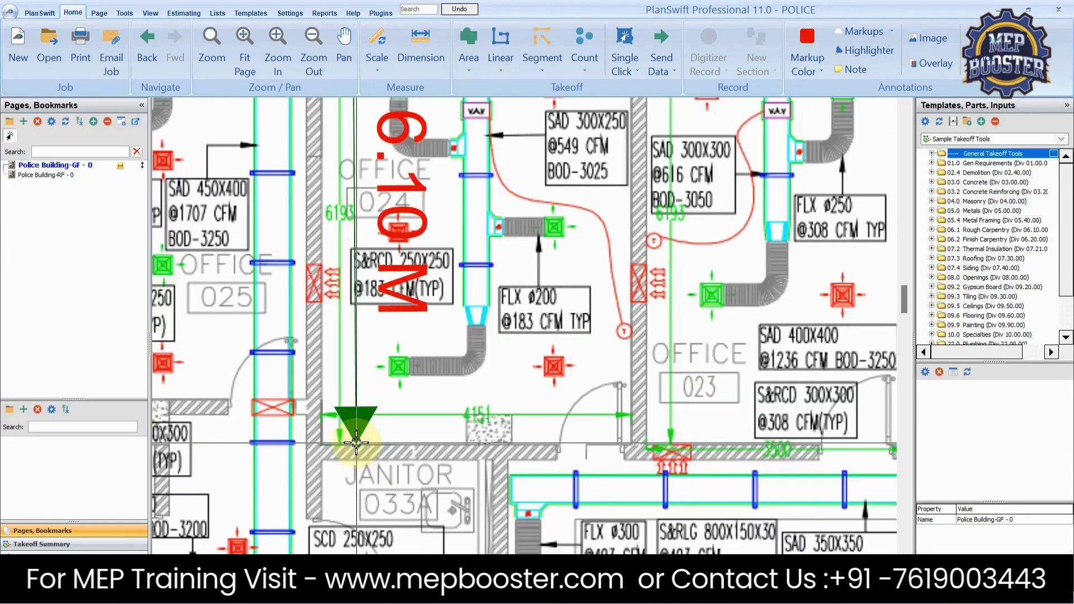
{"action": "scroll", "coordinate": [403, 264], "scroll_direction": "up", "scroll_amount": 1}
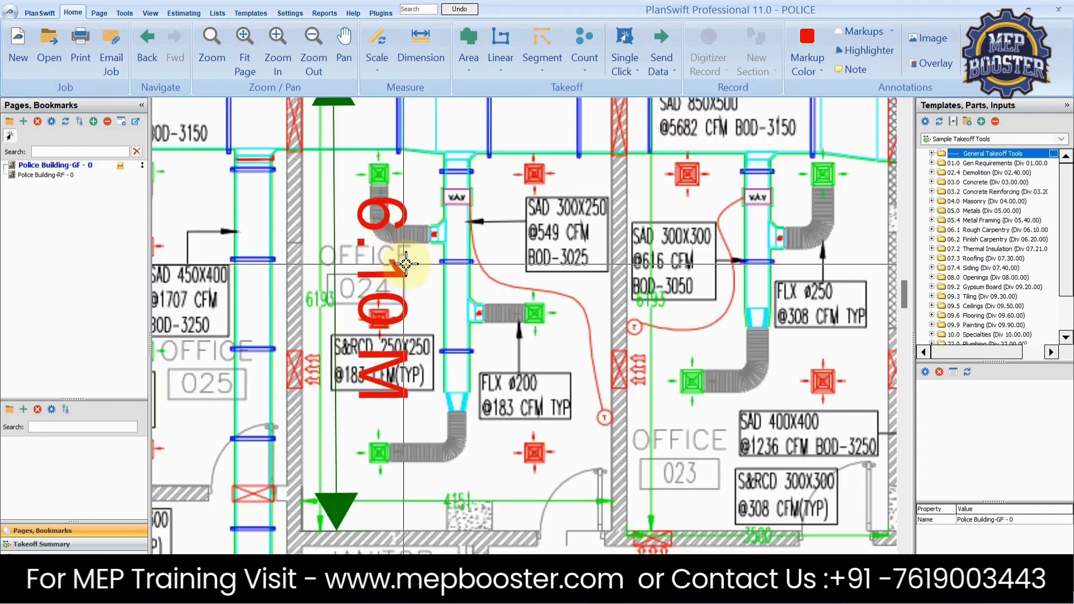
{"action": "scroll", "coordinate": [412, 265], "scroll_direction": "down", "scroll_amount": 1}
{"action": "scroll", "coordinate": [367, 291], "scroll_direction": "up", "scroll_amount": 2}
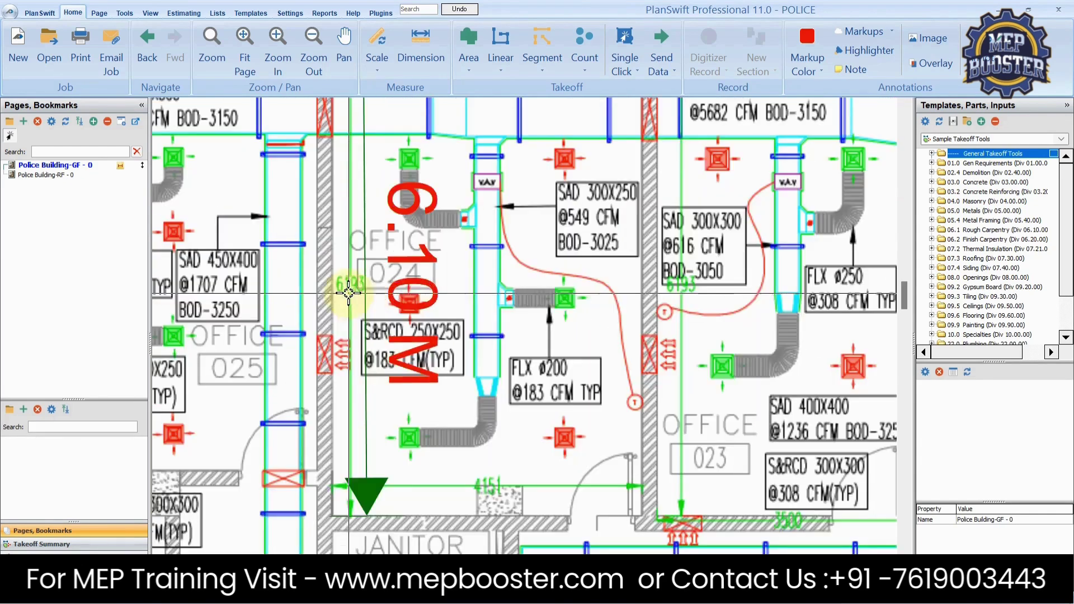
{"action": "scroll", "coordinate": [387, 293], "scroll_direction": "down", "scroll_amount": 2}
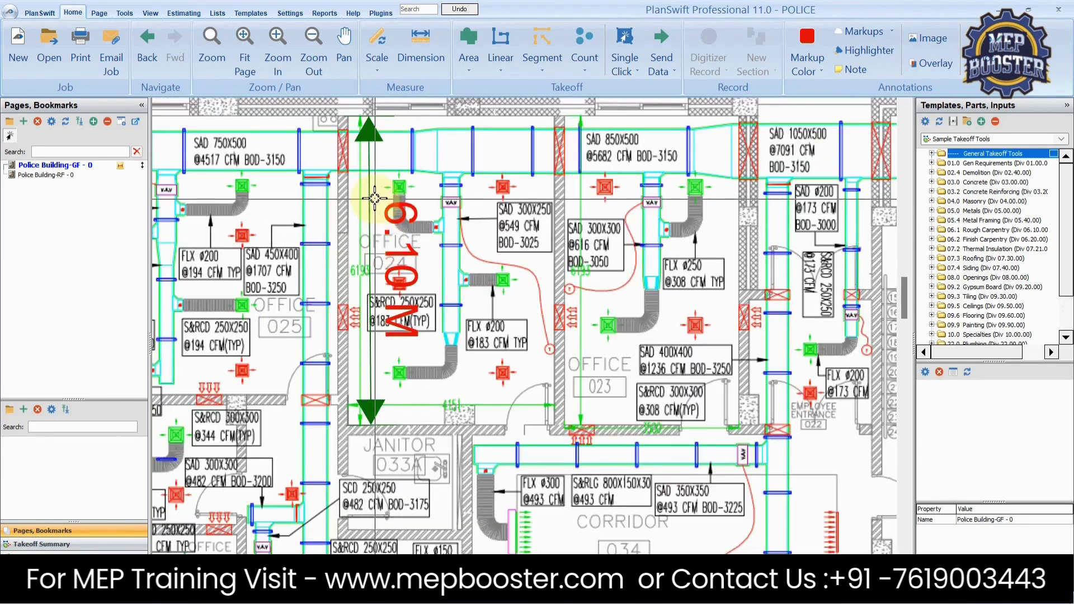
{"action": "scroll", "coordinate": [387, 293], "scroll_direction": "up", "scroll_amount": 1}
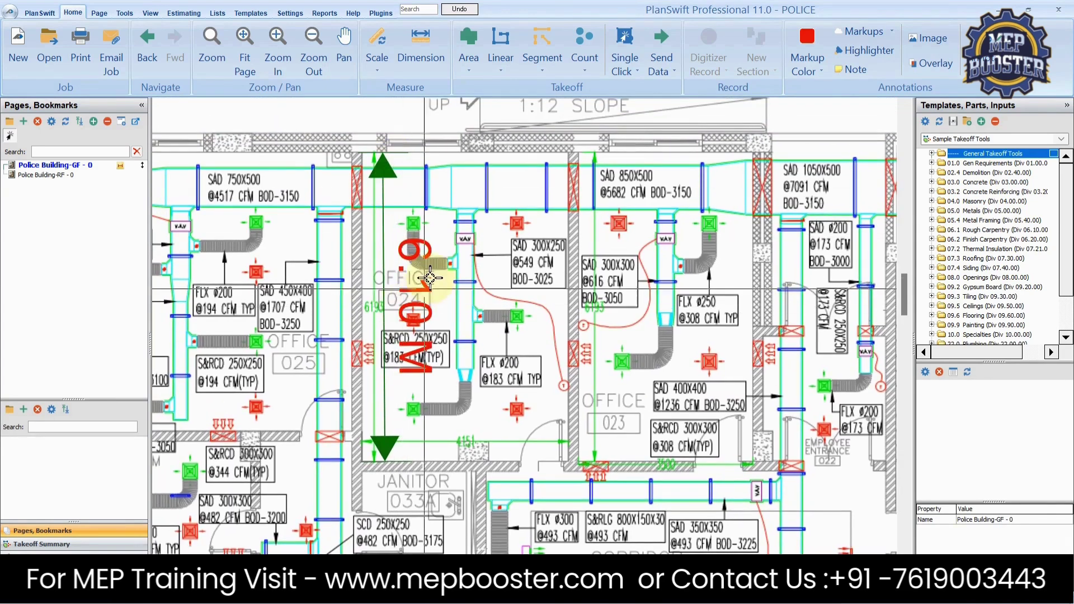
{"action": "left_click", "coordinate": [385, 253]}
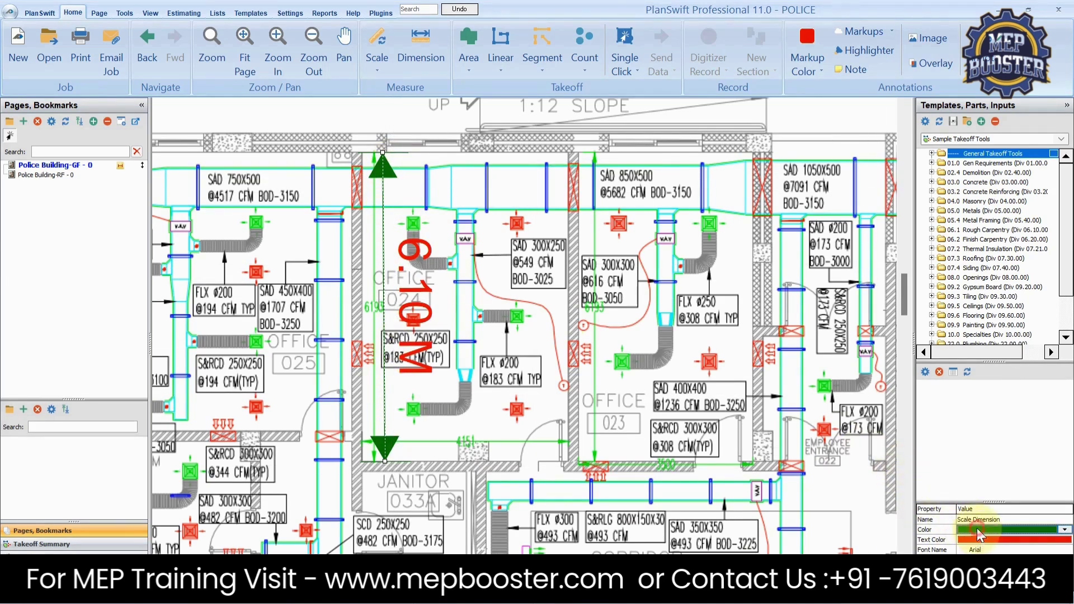
{"action": "left_click", "coordinate": [1063, 530]}
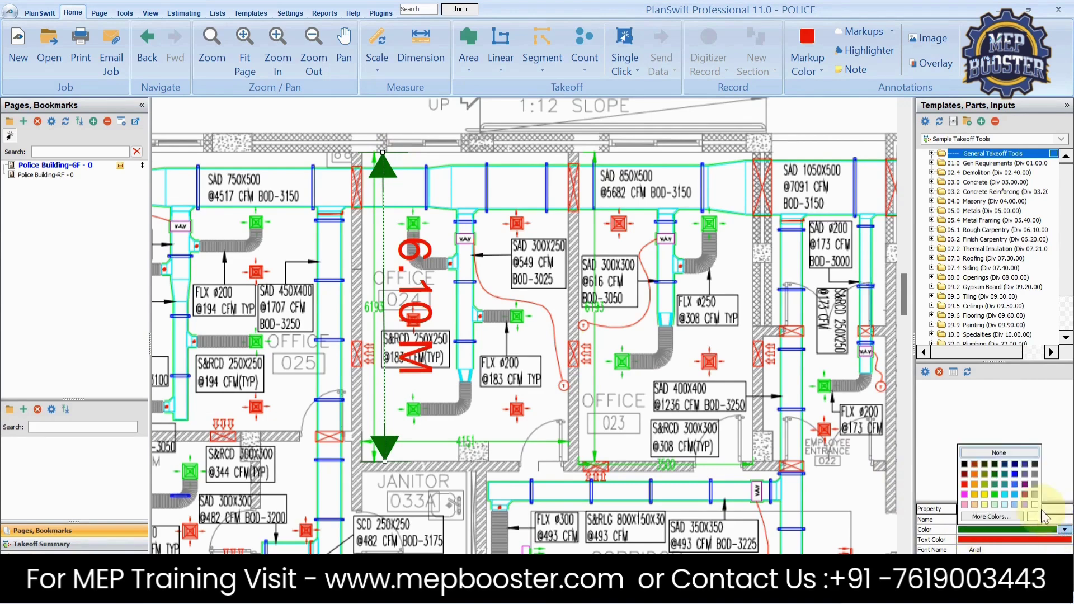
{"action": "left_click", "coordinate": [968, 471]}
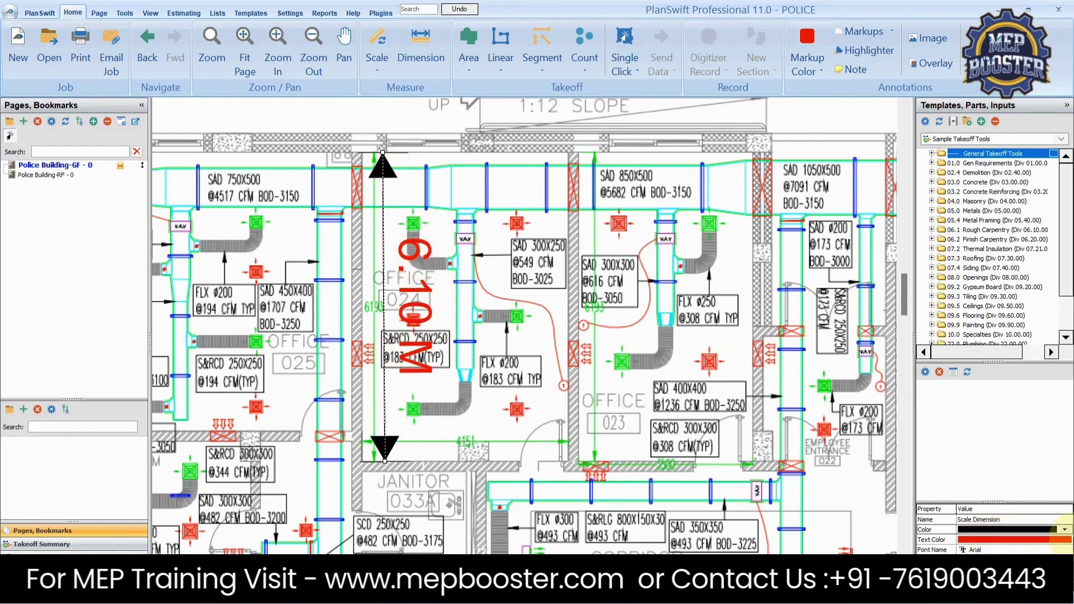
{"action": "left_click", "coordinate": [1054, 539]}
{"action": "left_click", "coordinate": [1065, 540]}
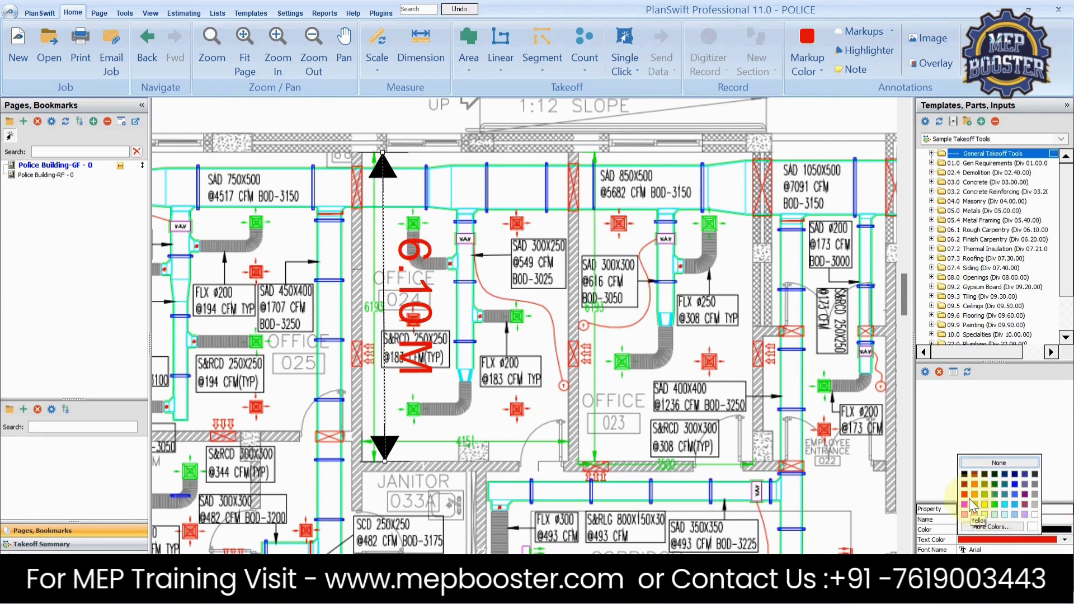
{"action": "left_click", "coordinate": [964, 474]}
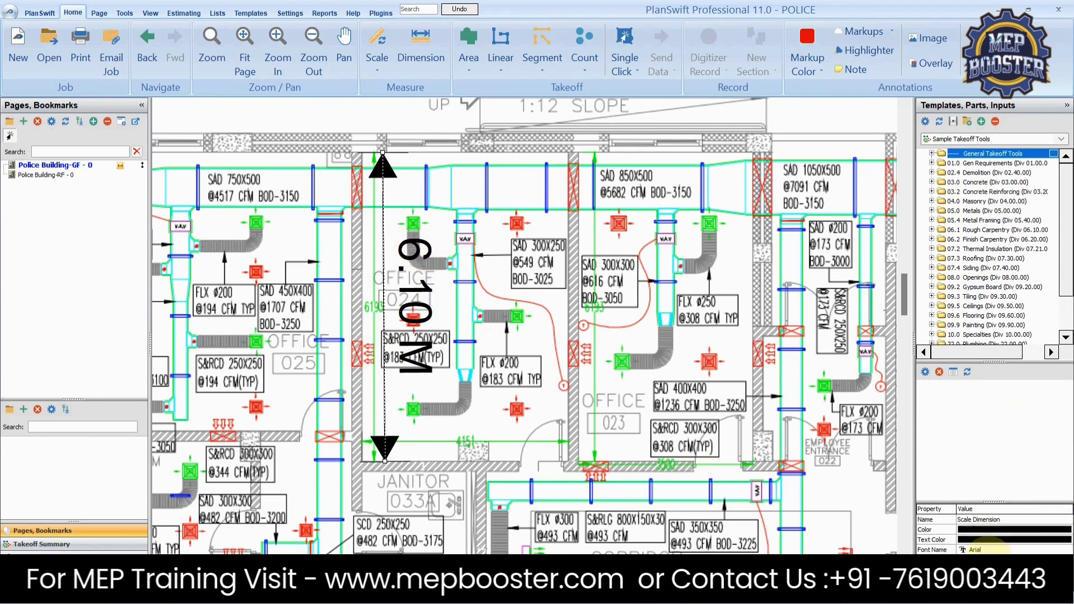
Set the scale dimension's text height to 0.5 and deselect the dimension.
{"action": "left_click", "coordinate": [1066, 559]}
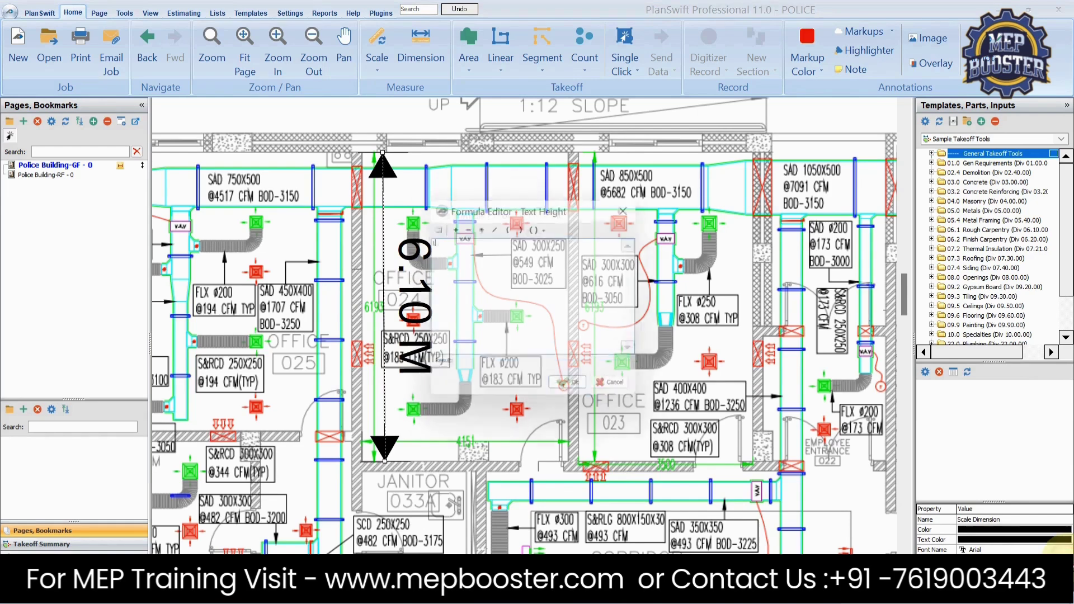
{"action": "left_click_drag", "start_coordinate": [447, 251], "coordinate": [412, 250]}
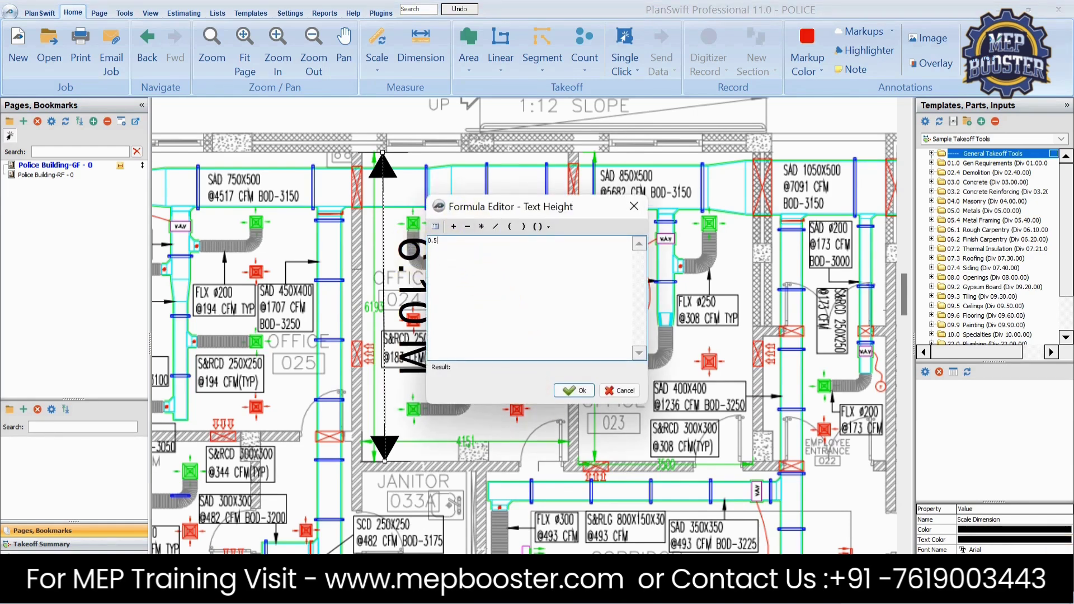
{"action": "left_click", "coordinate": [575, 390]}
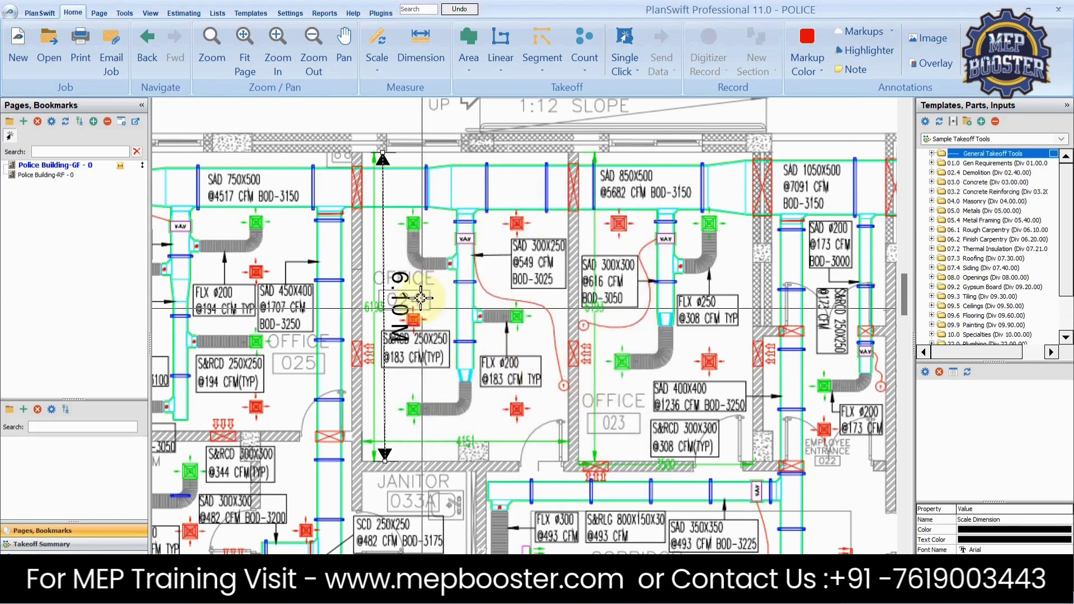
{"action": "scroll", "coordinate": [419, 301], "scroll_direction": "up", "scroll_amount": 1}
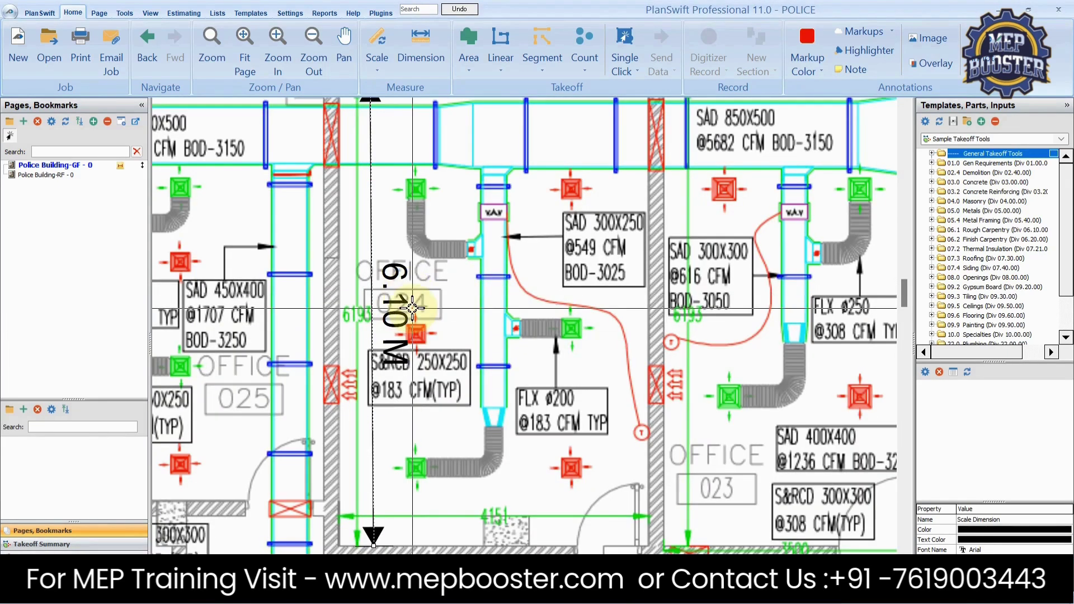
{"action": "scroll", "coordinate": [574, 502], "scroll_direction": "down", "scroll_amount": 1}
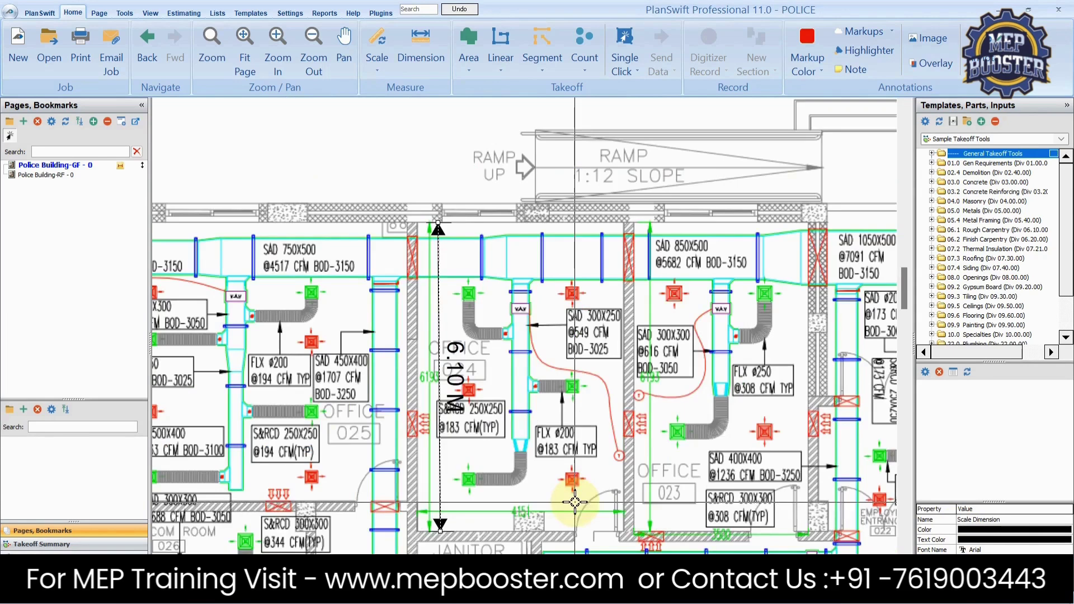
{"action": "left_click_drag", "start_coordinate": [493, 383], "coordinate": [467, 366]}
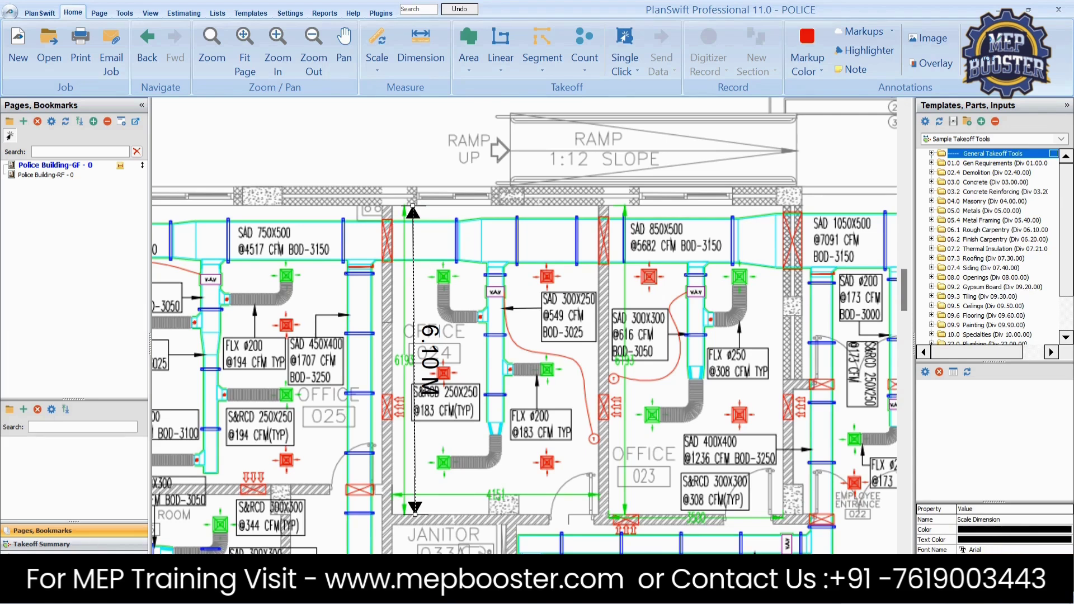
{"action": "left_click", "coordinate": [353, 148]}
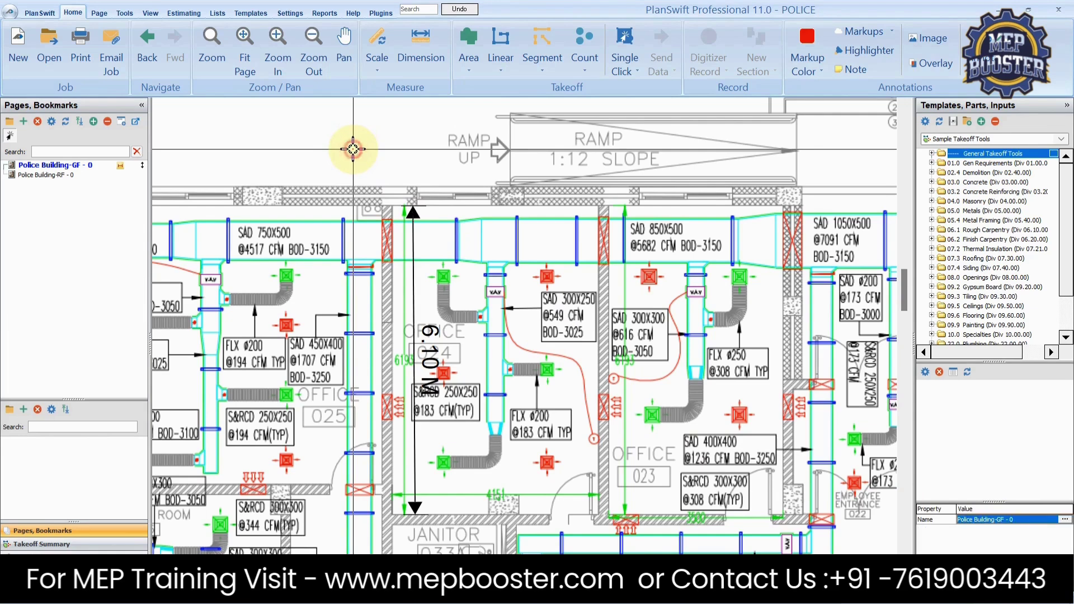
Move the scale dimension closer to Office 024's green vertical dimension, align its ends with the room's walls, and deselect it.
{"action": "left_click_drag", "start_coordinate": [452, 374], "coordinate": [403, 306]}
{"action": "scroll", "coordinate": [404, 354], "scroll_direction": "up", "scroll_amount": 1}
{"action": "left_click_drag", "start_coordinate": [404, 353], "coordinate": [426, 419]}
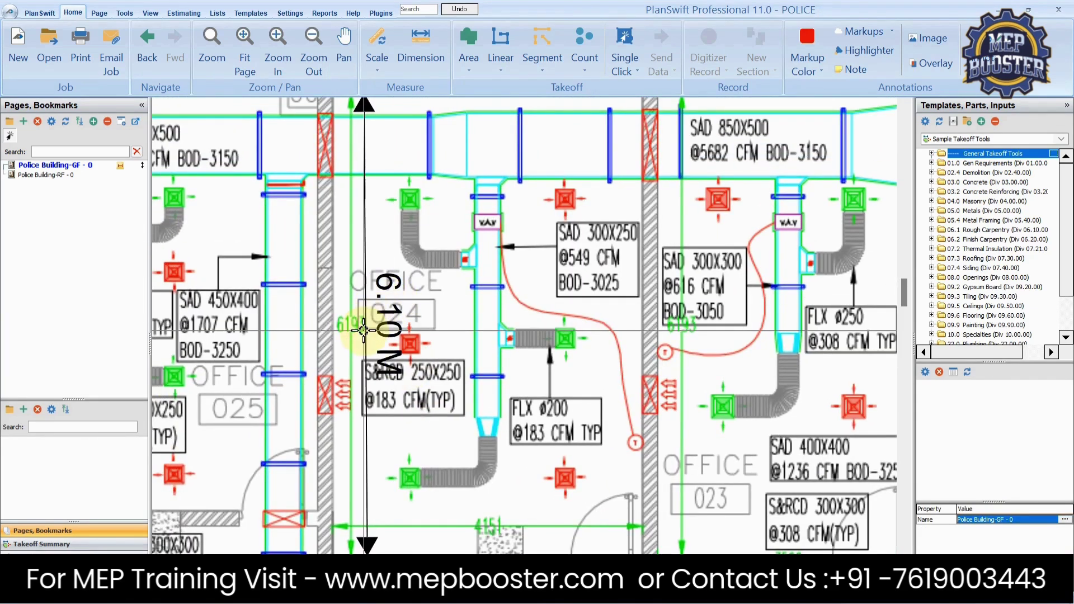
{"action": "left_click", "coordinate": [364, 330]}
{"action": "mouse_move", "coordinate": [364, 331]}
{"action": "left_mouse_down"}
{"action": "mouse_move", "coordinate": [335, 331]}
{"action": "mouse_move", "coordinate": [359, 337]}
{"action": "left_mouse_up"}
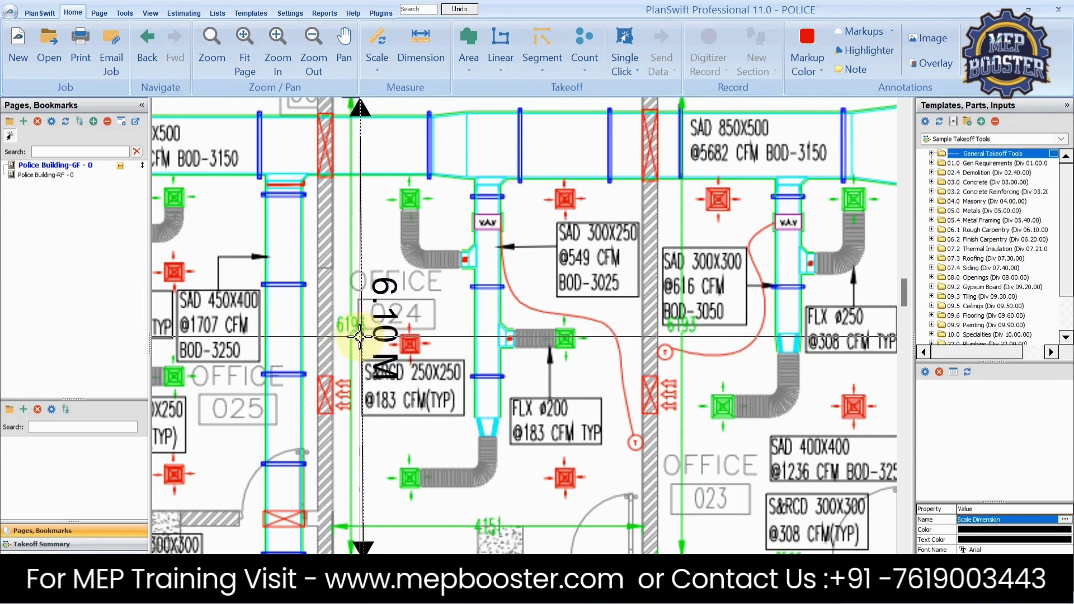
{"action": "scroll", "coordinate": [360, 337], "scroll_direction": "down", "scroll_amount": 1}
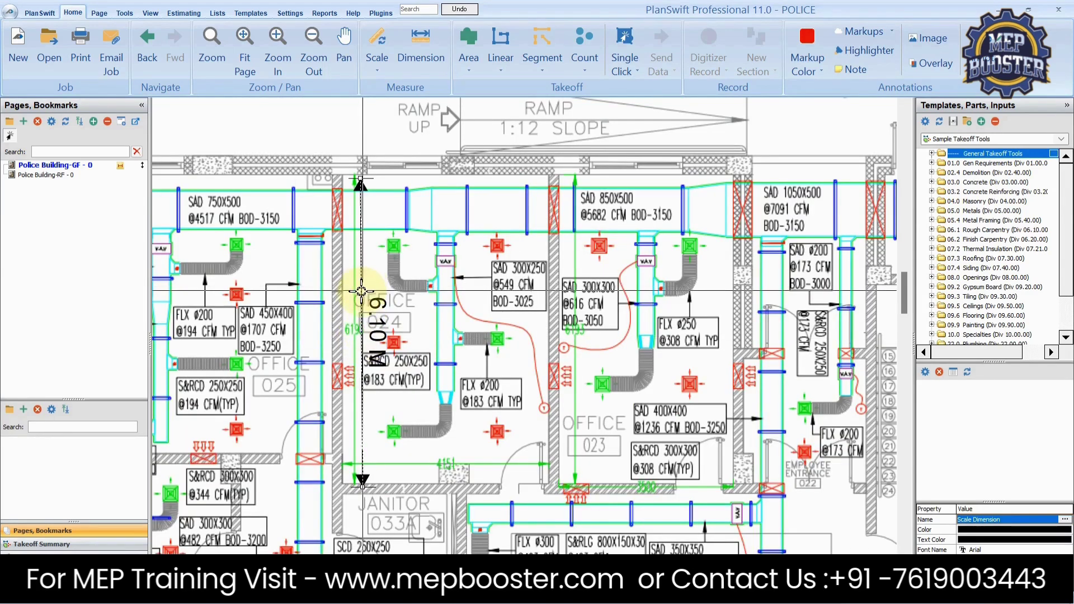
{"action": "left_click_drag", "start_coordinate": [361, 292], "coordinate": [361, 289]}
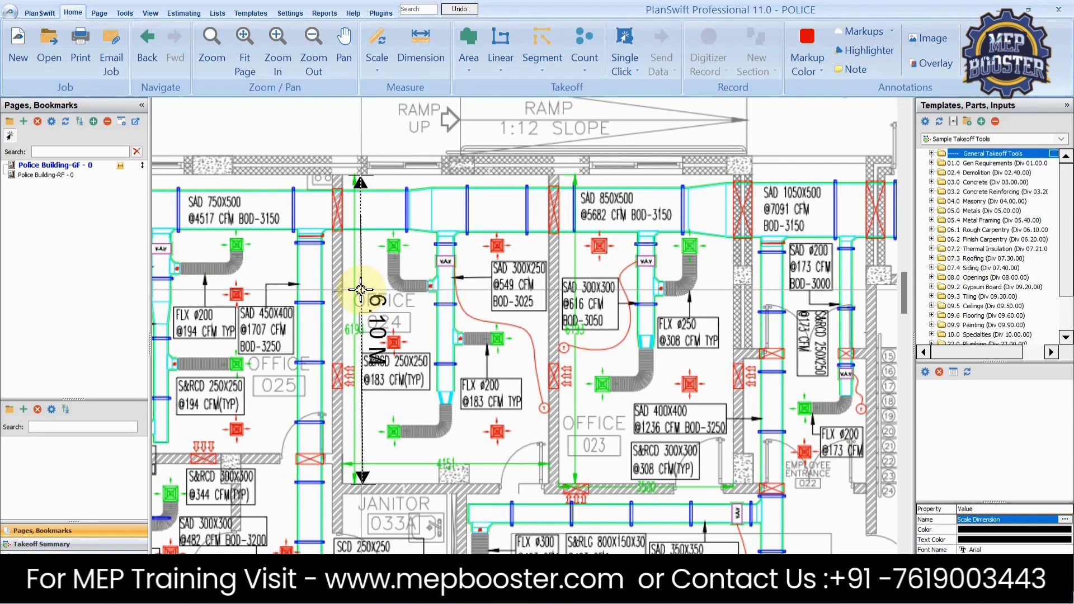
{"action": "left_click_drag", "start_coordinate": [361, 290], "coordinate": [361, 289]}
{"action": "scroll", "coordinate": [370, 308], "scroll_direction": "down", "scroll_amount": 1}
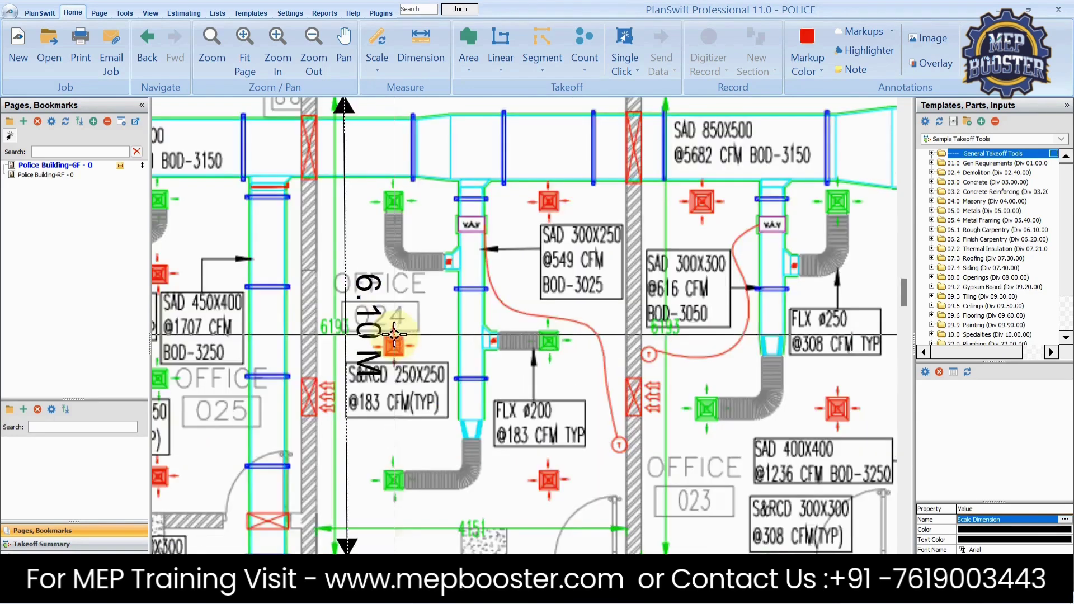
{"action": "scroll", "coordinate": [391, 308], "scroll_direction": "down", "scroll_amount": 1}
{"action": "left_click", "coordinate": [367, 167]}
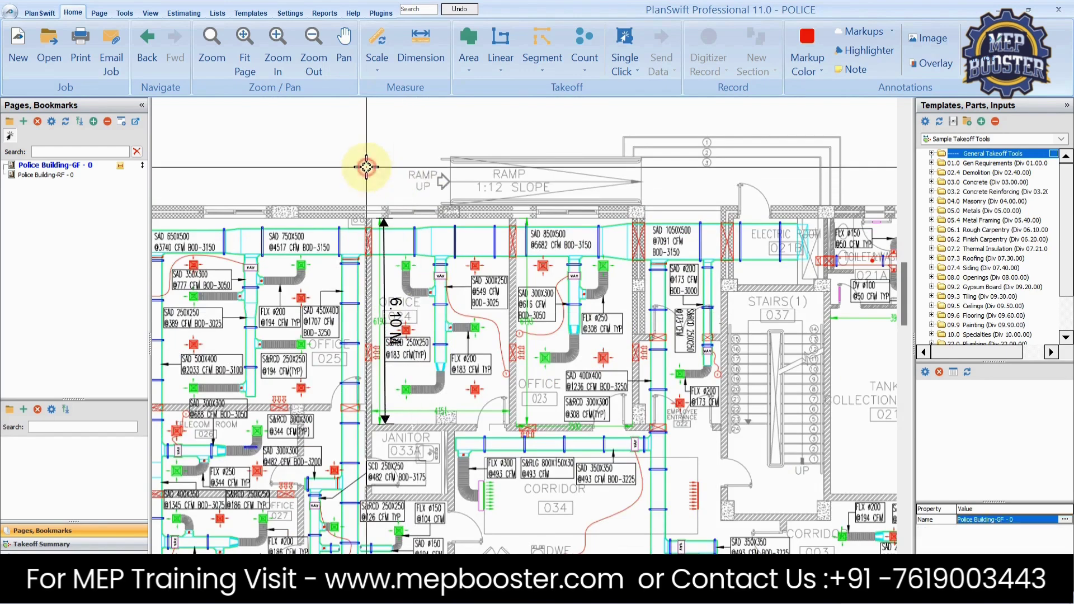
{"action": "scroll", "coordinate": [406, 350], "scroll_direction": "up", "scroll_amount": 1}
{"action": "scroll", "coordinate": [483, 456], "scroll_direction": "up", "scroll_amount": 1}
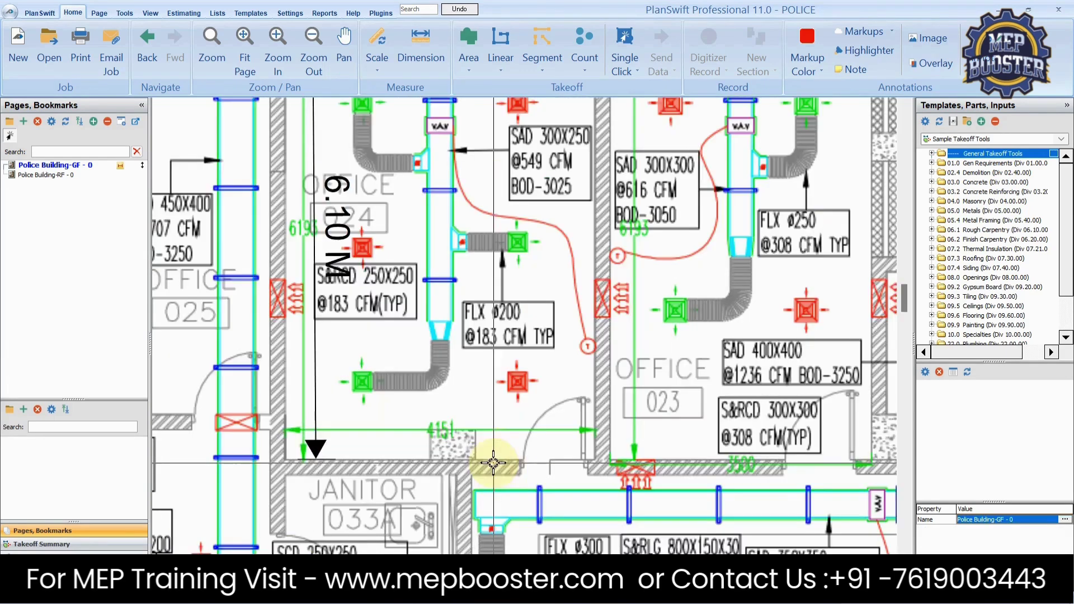
{"action": "scroll", "coordinate": [325, 438], "scroll_direction": "down", "scroll_amount": 1}
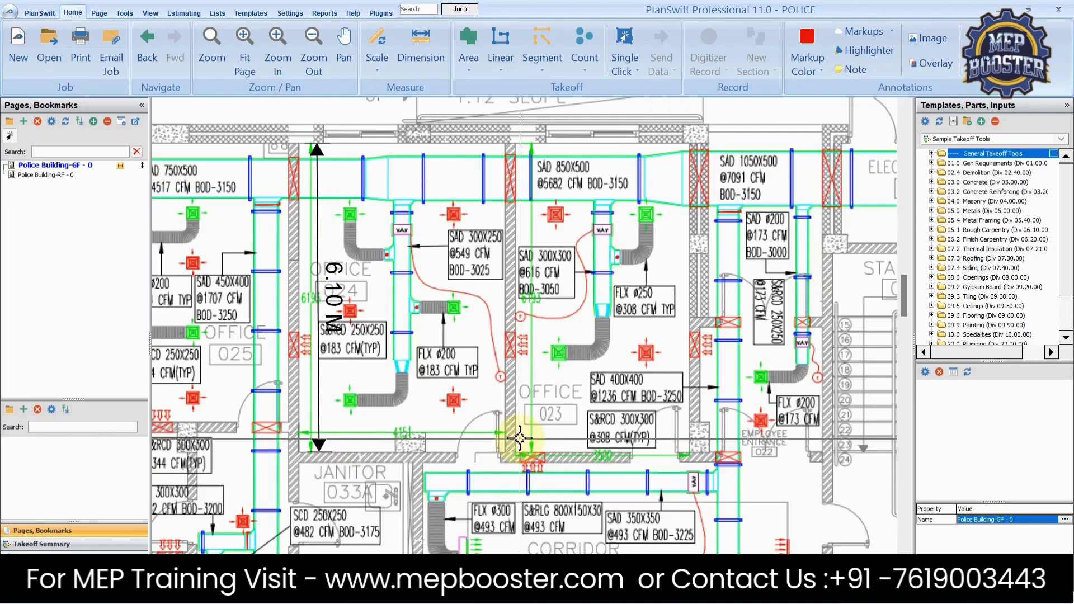
{"action": "scroll", "coordinate": [372, 442], "scroll_direction": "up", "scroll_amount": 1}
{"action": "scroll", "coordinate": [383, 436], "scroll_direction": "down", "scroll_amount": 2}
{"action": "left_click_drag", "start_coordinate": [384, 435], "coordinate": [472, 370]}
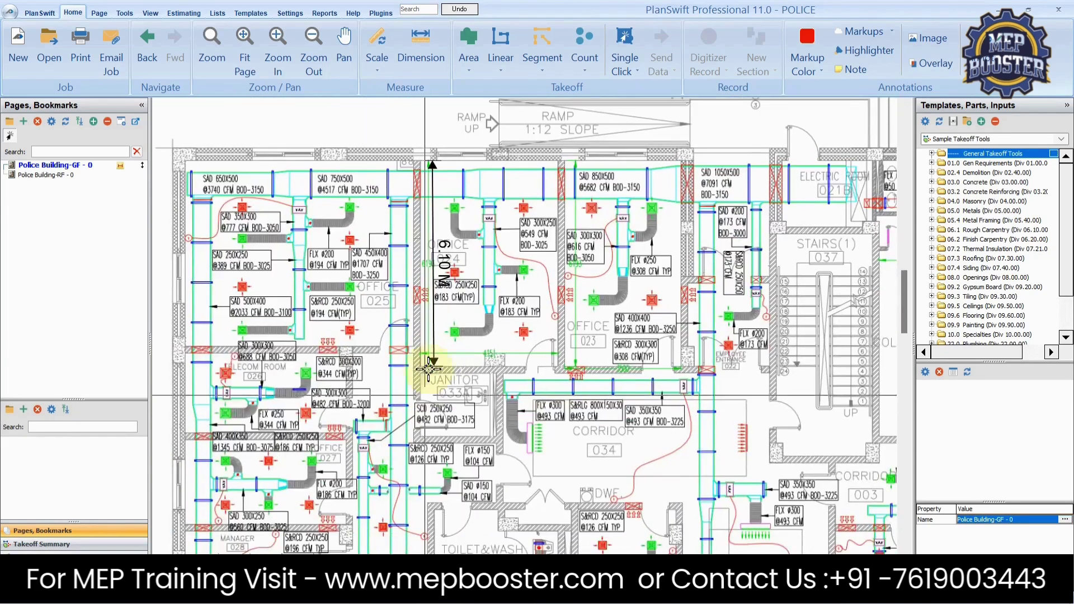
Start a metric scale of 4.1 M with an automatic dimension line, keeping Office 024's lower wall in view.
{"action": "left_click", "coordinate": [378, 50]}
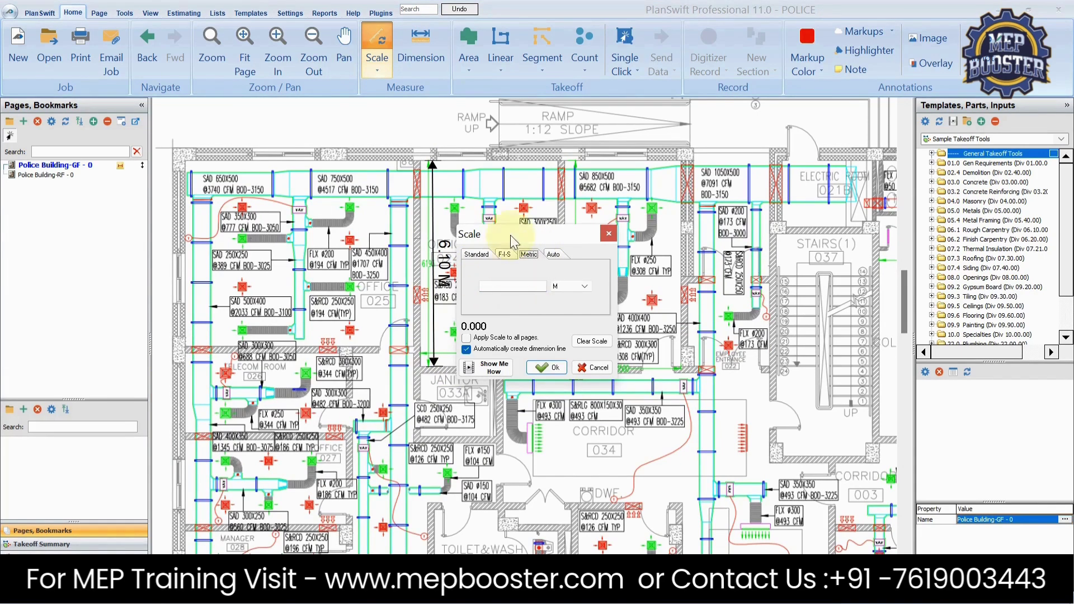
{"action": "left_click_drag", "start_coordinate": [524, 230], "coordinate": [296, 237]}
{"action": "scroll", "coordinate": [488, 358], "scroll_direction": "up", "scroll_amount": 3}
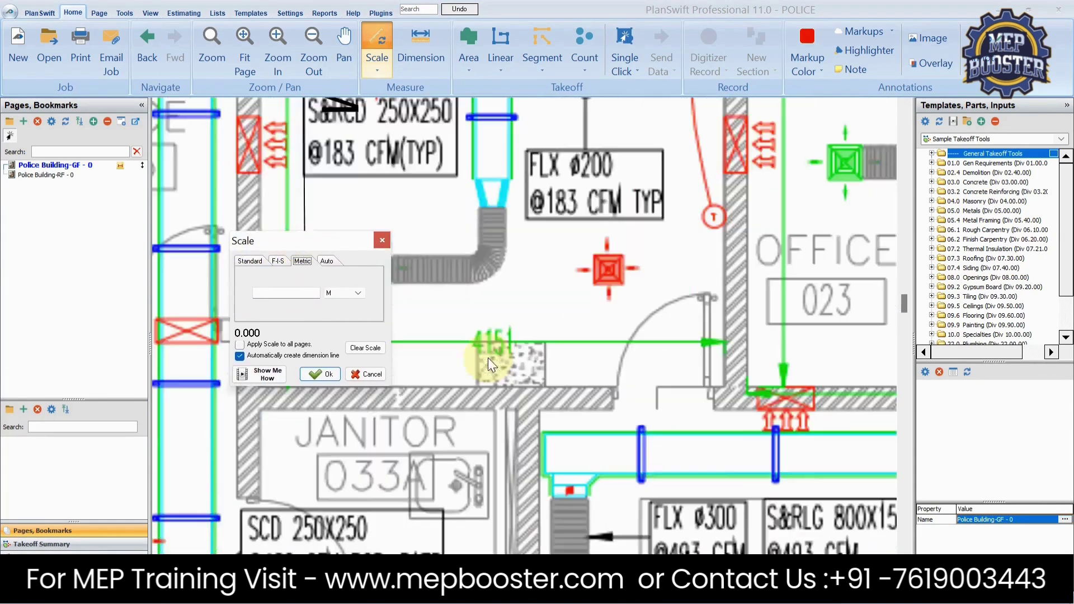
{"action": "scroll", "coordinate": [486, 351], "scroll_direction": "up", "scroll_amount": 1}
{"action": "scroll", "coordinate": [499, 347], "scroll_direction": "down", "scroll_amount": 1}
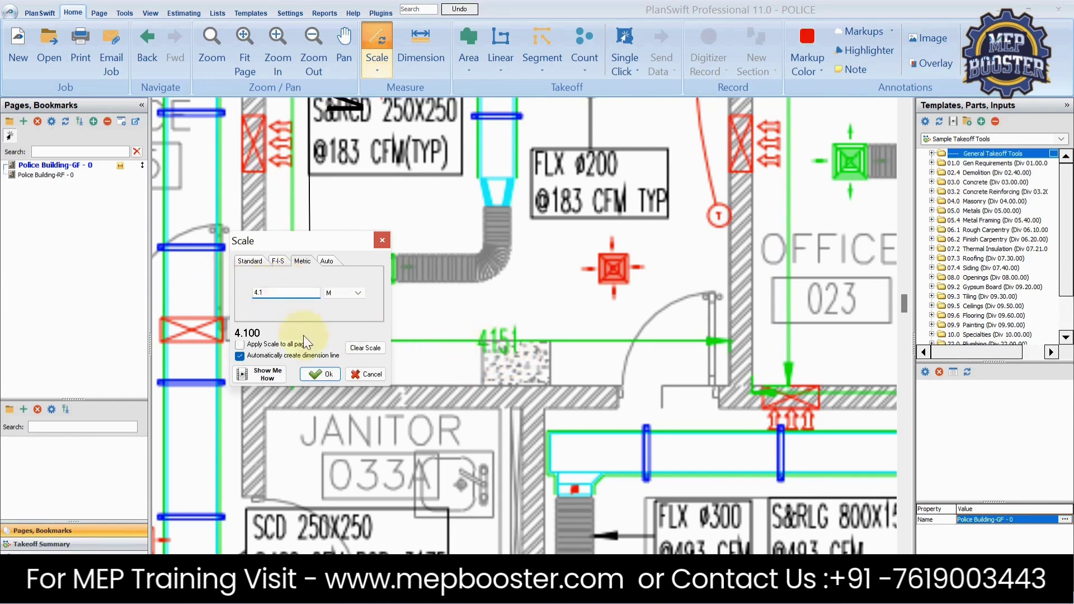
{"action": "left_click", "coordinate": [323, 376]}
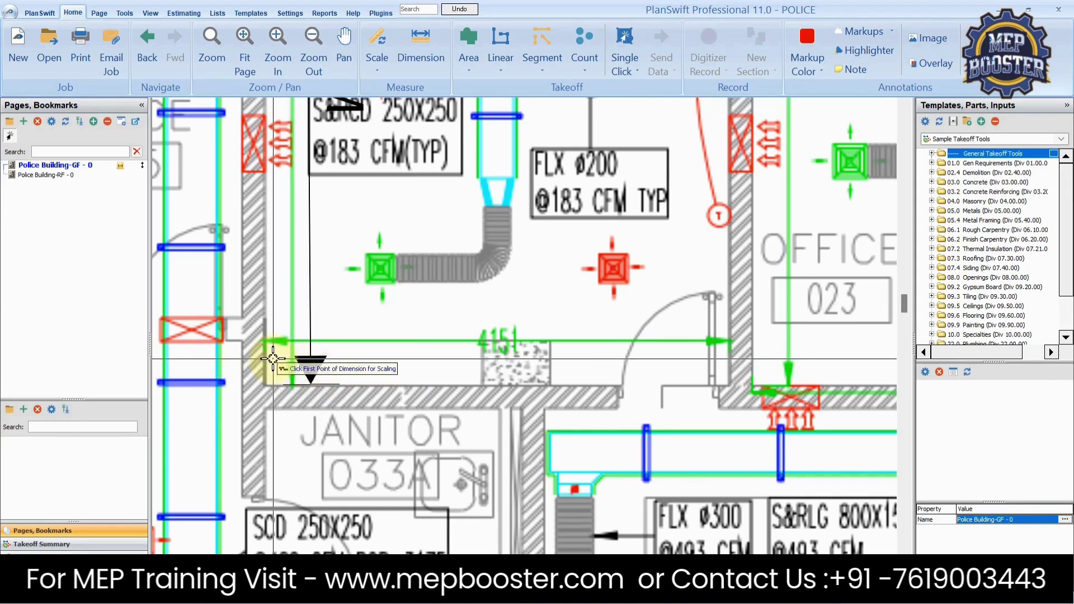
Place the scaling dimension's two points on the inner faces of Office 024's side walls, just above the Janitor room.
{"action": "scroll", "coordinate": [273, 359], "scroll_direction": "up", "scroll_amount": 3}
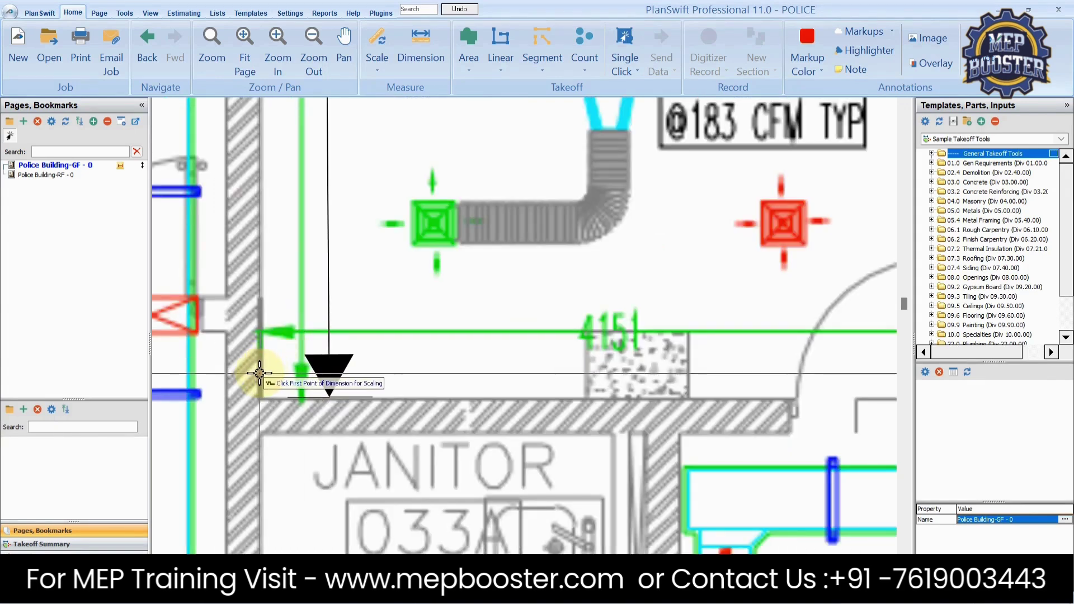
{"action": "left_click", "coordinate": [259, 373]}
{"action": "scroll", "coordinate": [259, 373], "scroll_direction": "down", "scroll_amount": 3}
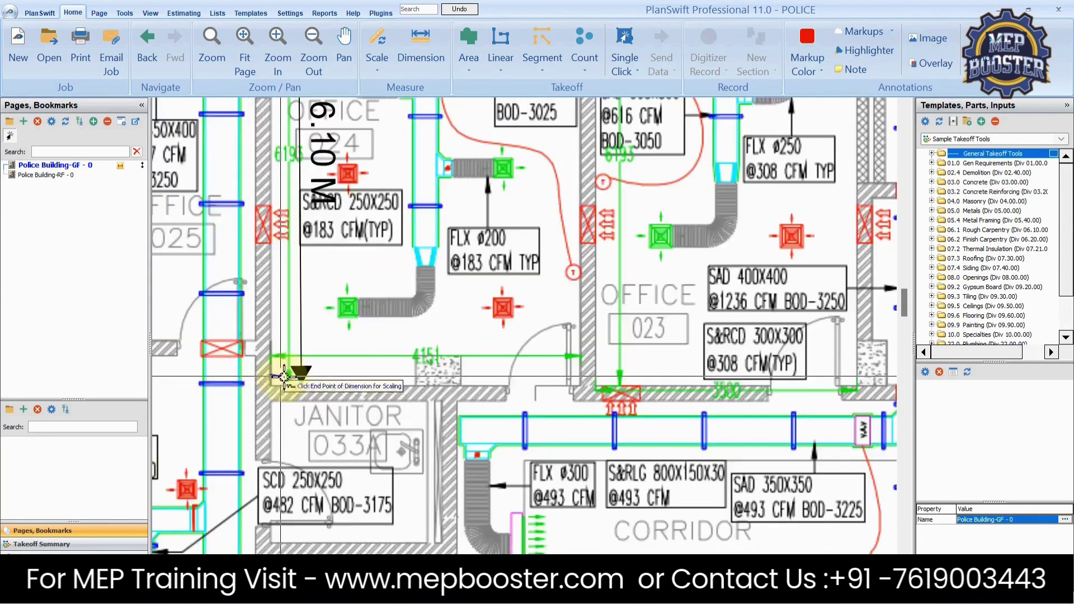
{"action": "scroll", "coordinate": [579, 374], "scroll_direction": "up", "scroll_amount": 3}
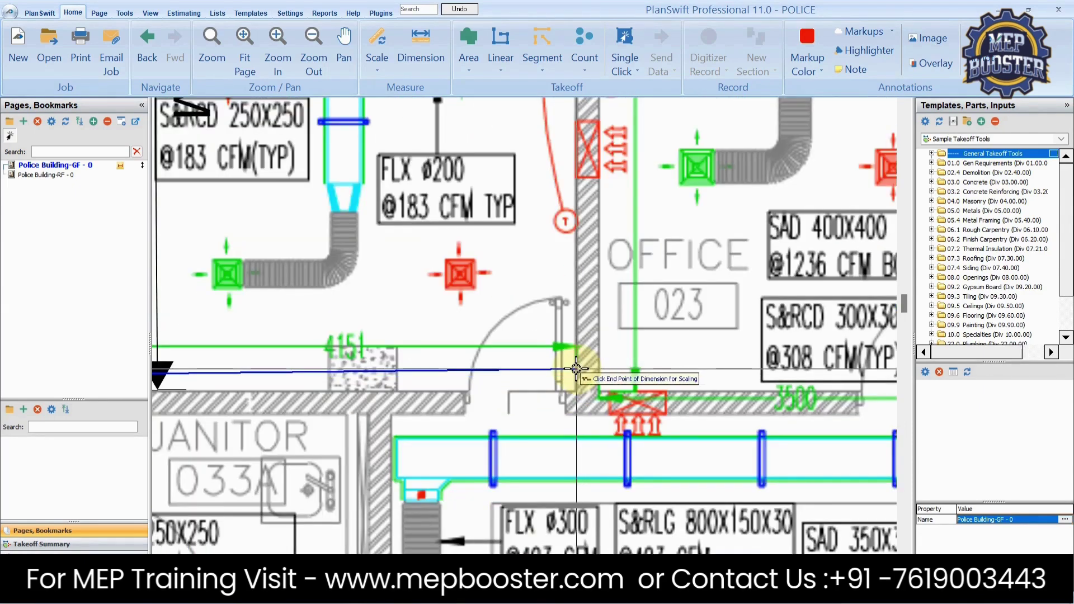
{"action": "left_click", "coordinate": [576, 369]}
{"action": "scroll", "coordinate": [577, 370], "scroll_direction": "down", "scroll_amount": 3}
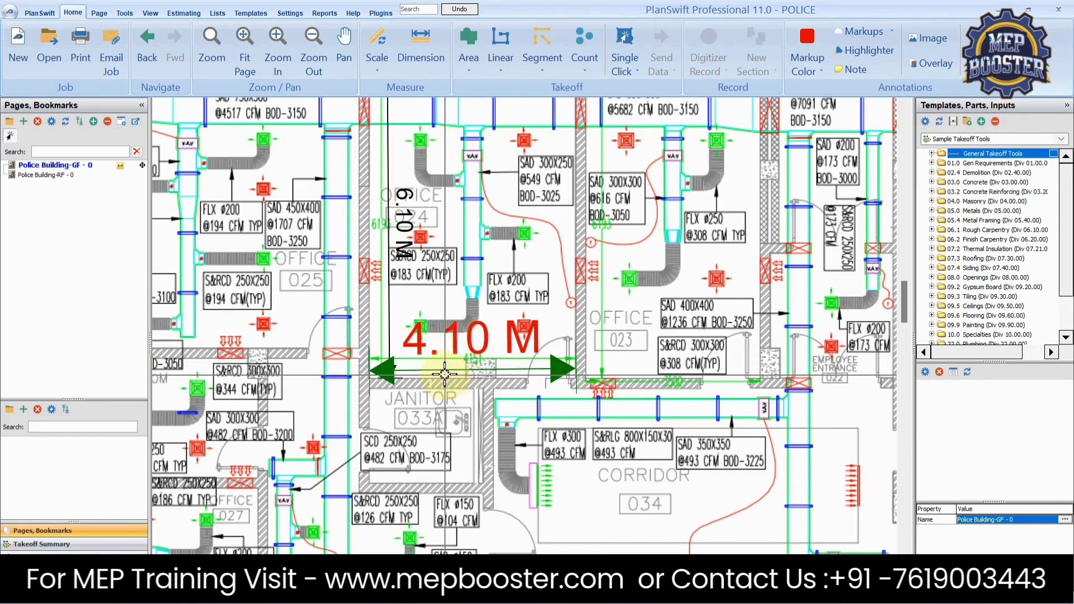
Select the horizontal scale dimension in Office 024 and set its line color and text color to black.
{"action": "left_click", "coordinate": [446, 371]}
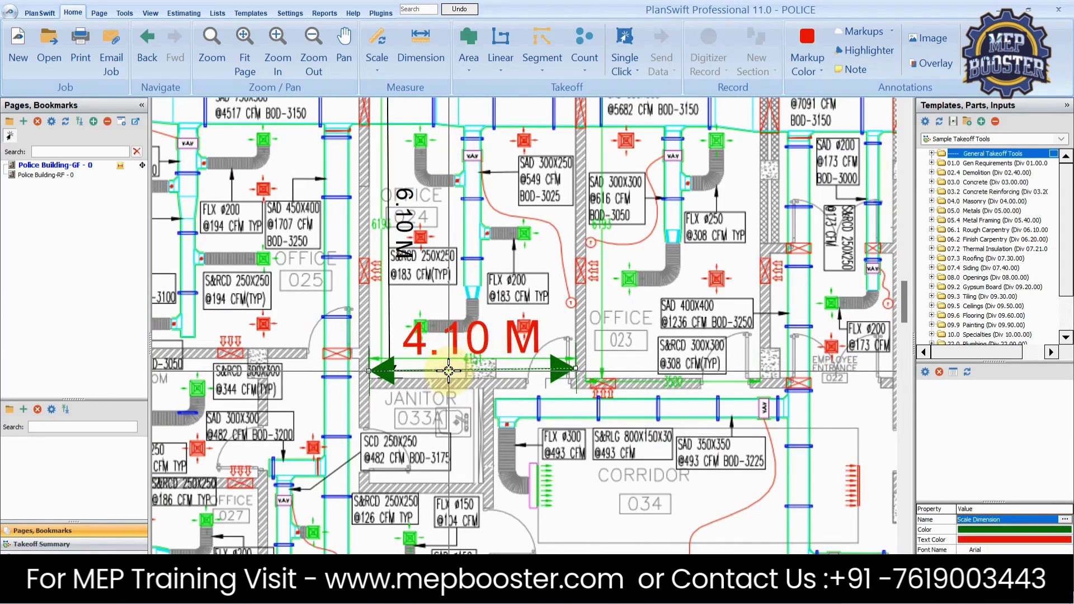
{"action": "left_click", "coordinate": [1004, 530]}
{"action": "left_click", "coordinate": [1065, 530]}
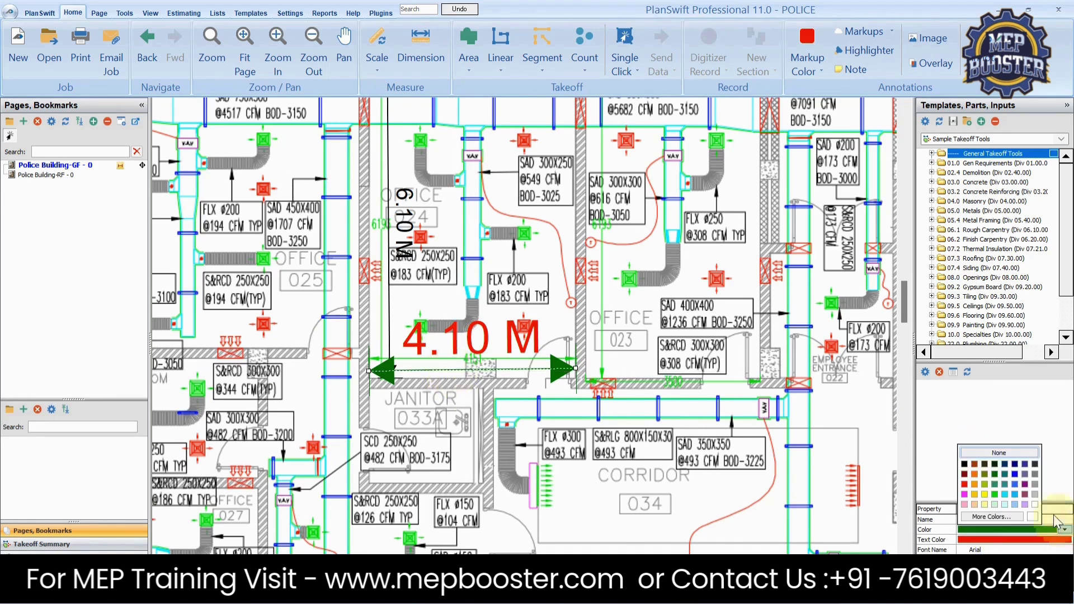
{"action": "left_click", "coordinate": [967, 465]}
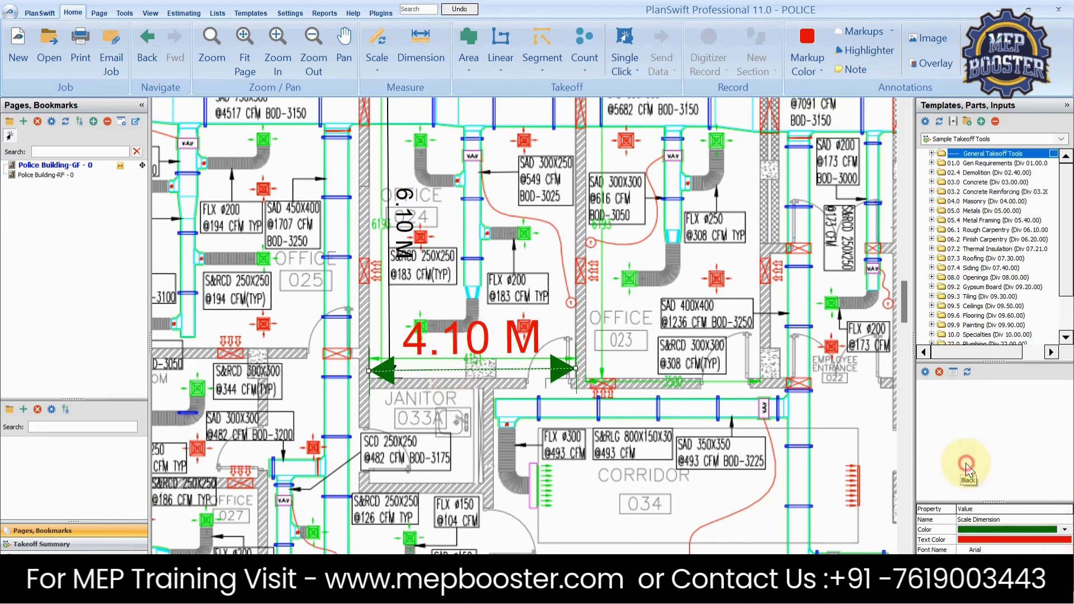
{"action": "left_click", "coordinate": [1064, 541]}
{"action": "left_click", "coordinate": [1066, 540]}
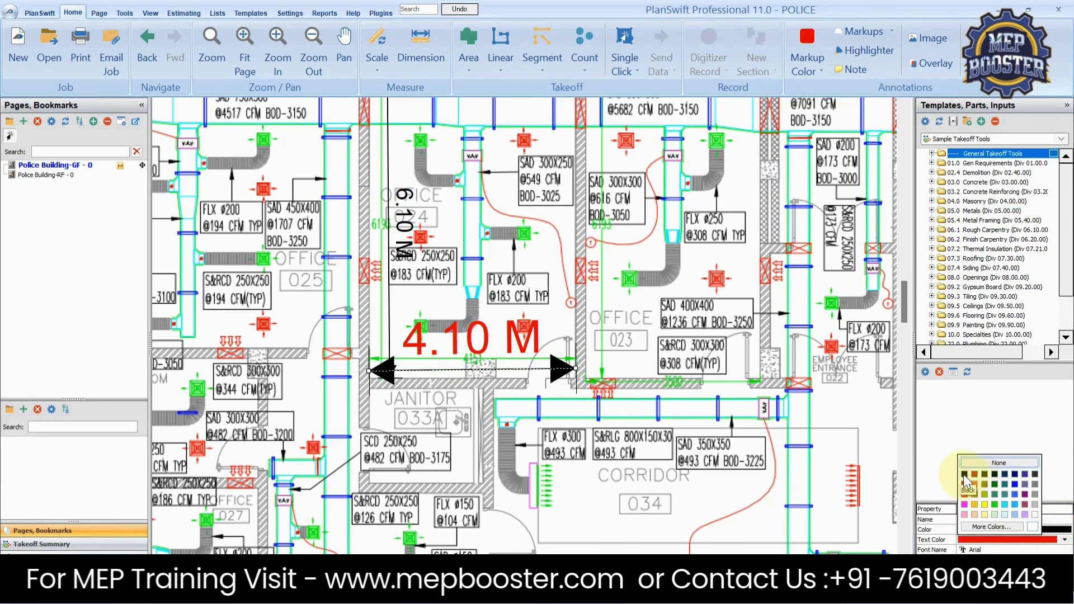
{"action": "left_click", "coordinate": [964, 475]}
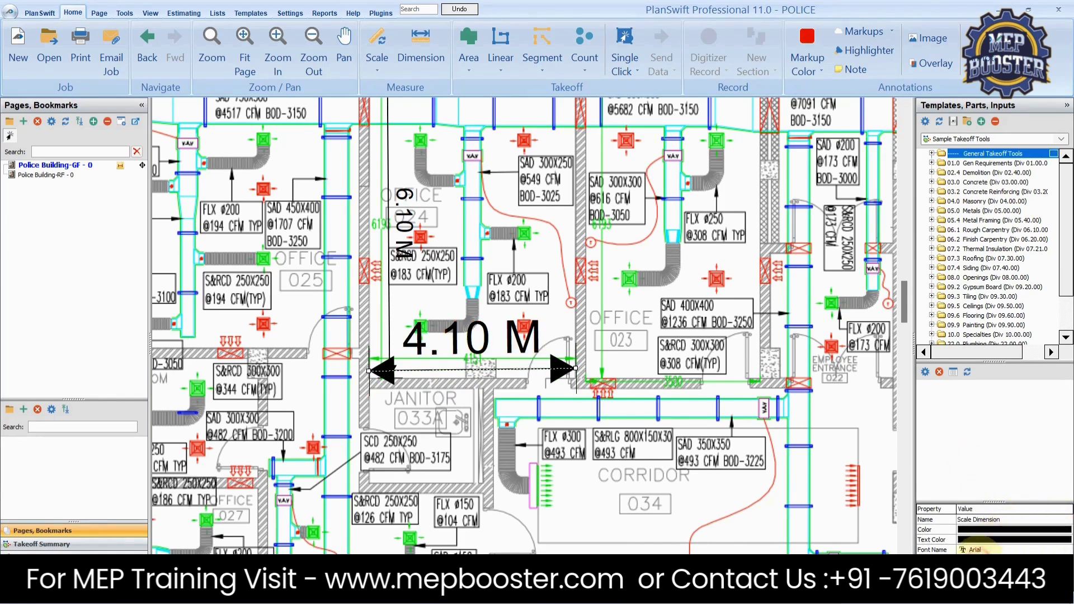
Set the horizontal scale dimension's text height to 0.5 and deselect the dimension.
{"action": "left_click", "coordinate": [1063, 561]}
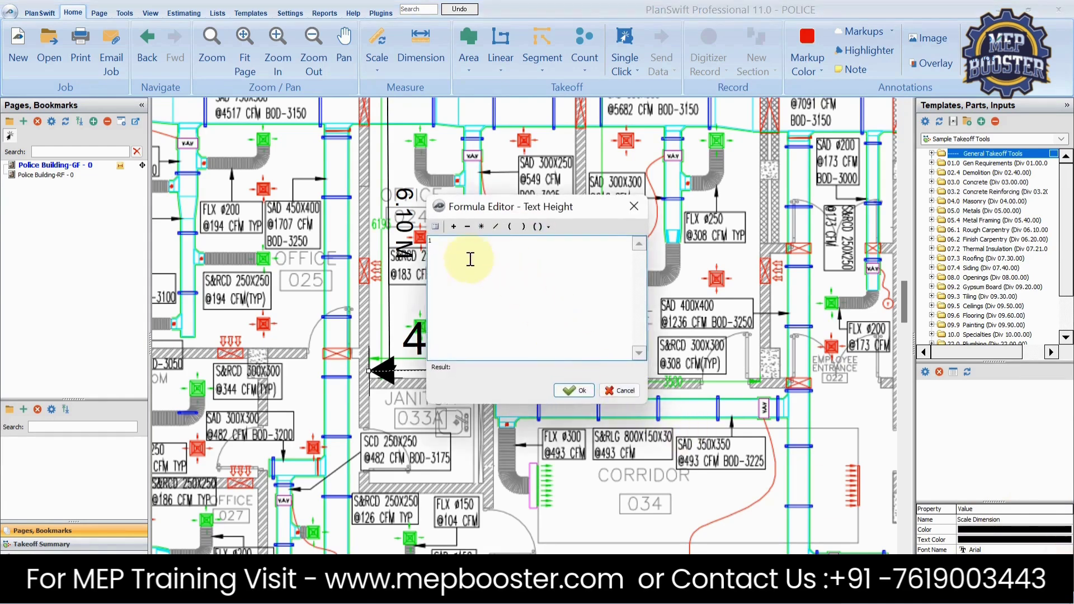
{"action": "left_click_drag", "start_coordinate": [446, 250], "coordinate": [421, 250]}
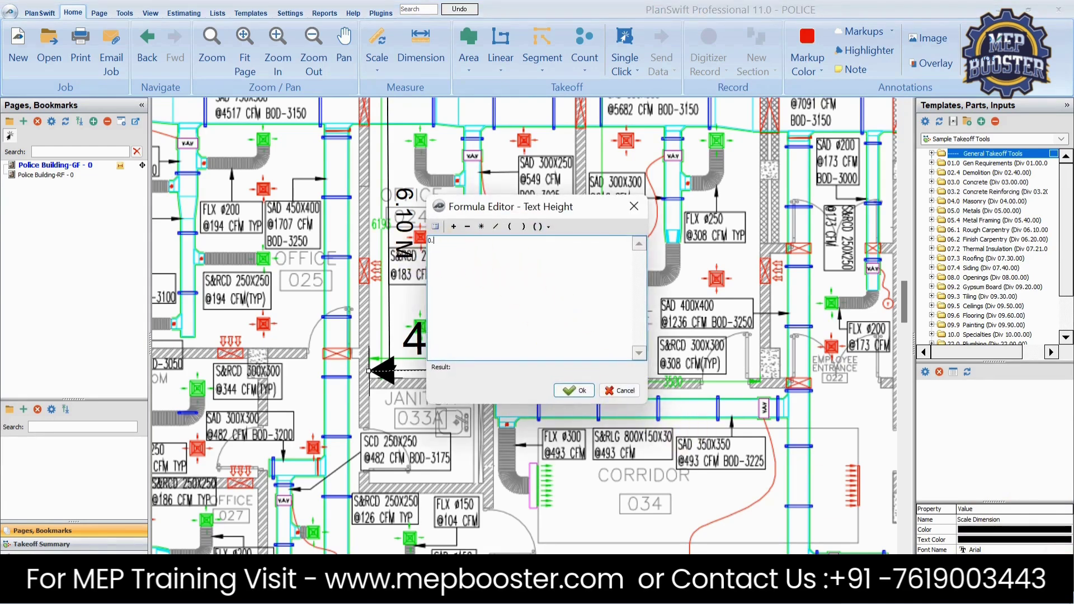
{"action": "left_click", "coordinate": [579, 391]}
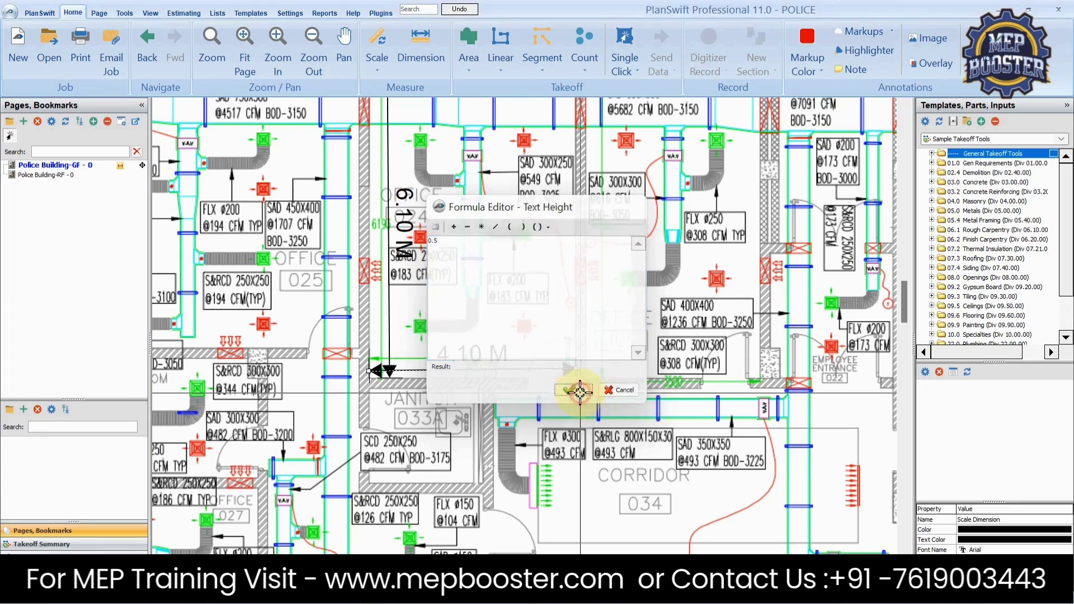
{"action": "scroll", "coordinate": [460, 393], "scroll_direction": "up", "scroll_amount": 3}
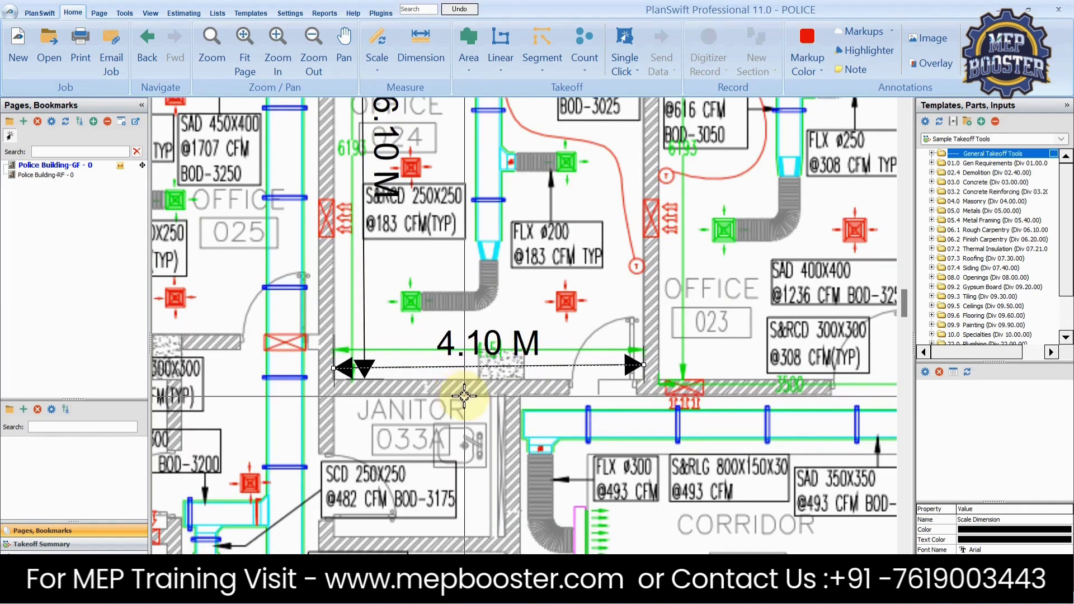
{"action": "scroll", "coordinate": [465, 396], "scroll_direction": "down", "scroll_amount": 3}
{"action": "left_click", "coordinate": [330, 144]}
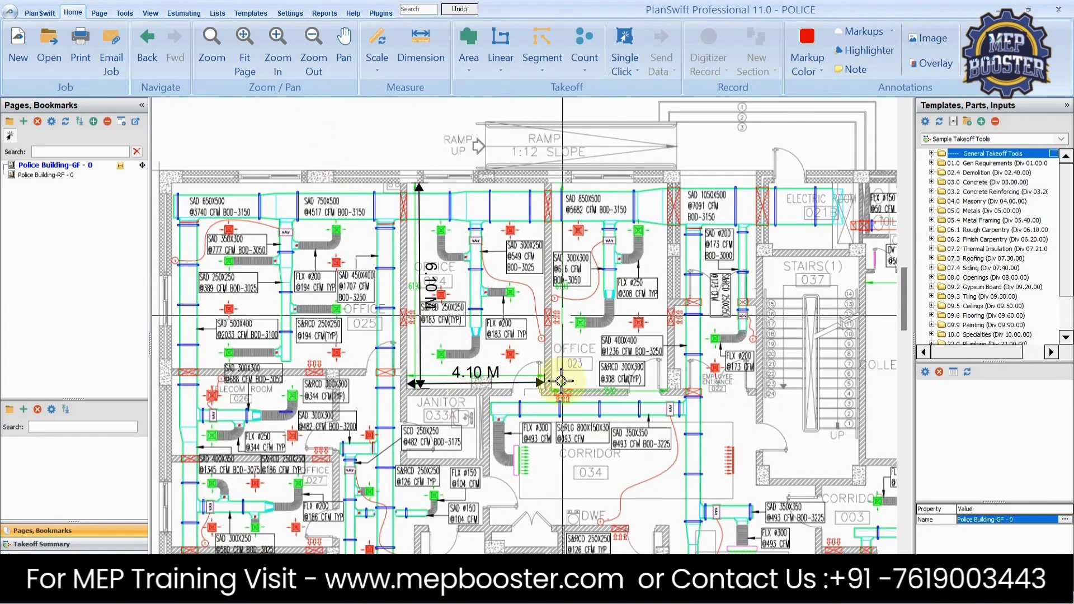
Level the horizontal scale dimension and align its end with the inner face of the wall between Offices 024 and 023, then deselect it.
{"action": "scroll", "coordinate": [561, 381], "scroll_direction": "up", "scroll_amount": 3}
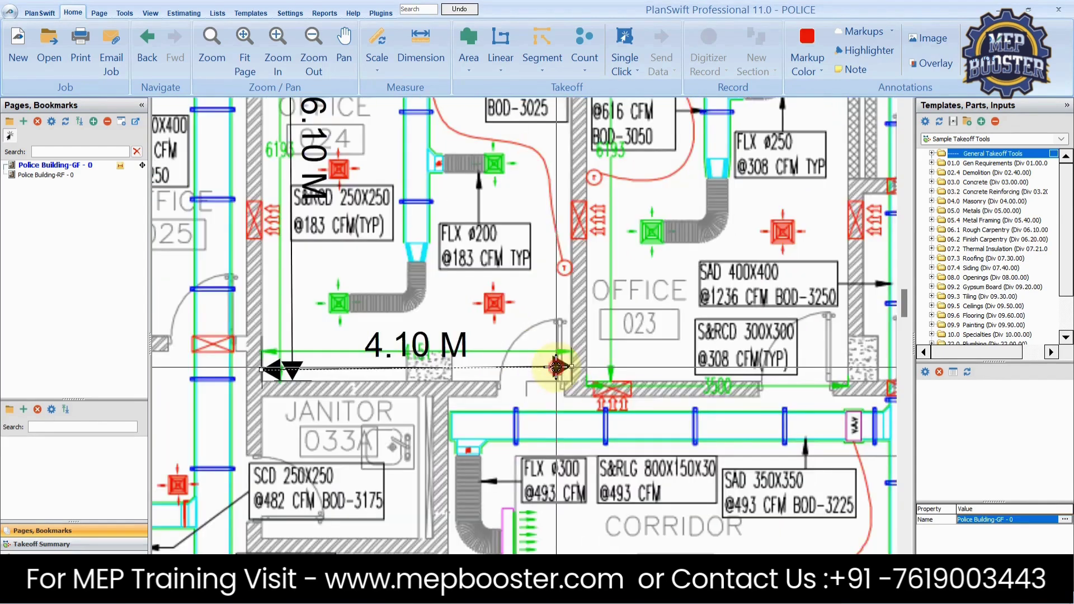
{"action": "left_click", "coordinate": [556, 367]}
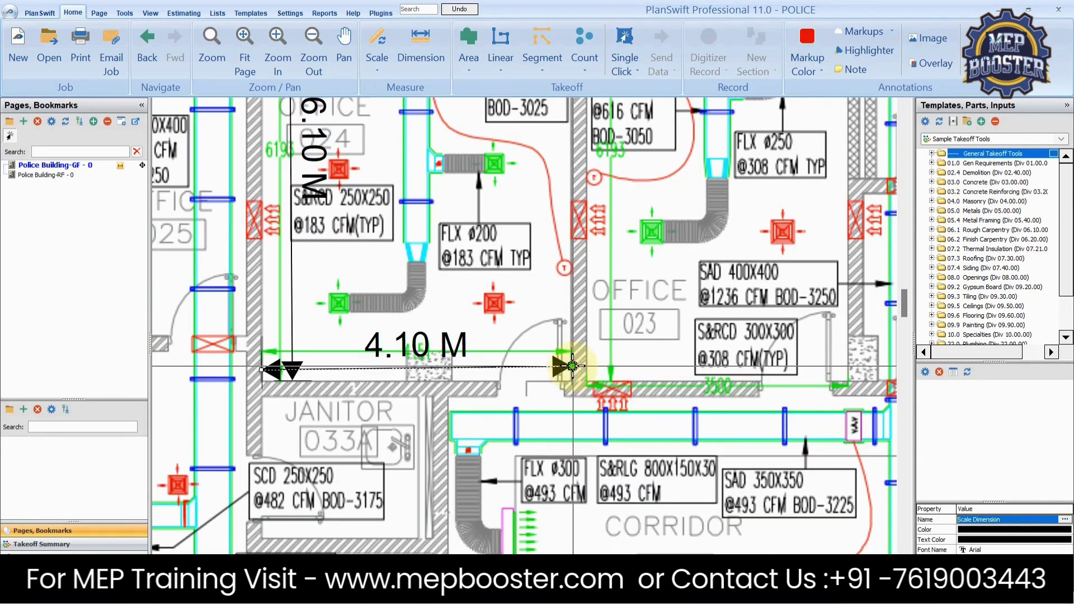
{"action": "left_click_drag", "start_coordinate": [572, 366], "coordinate": [573, 372]}
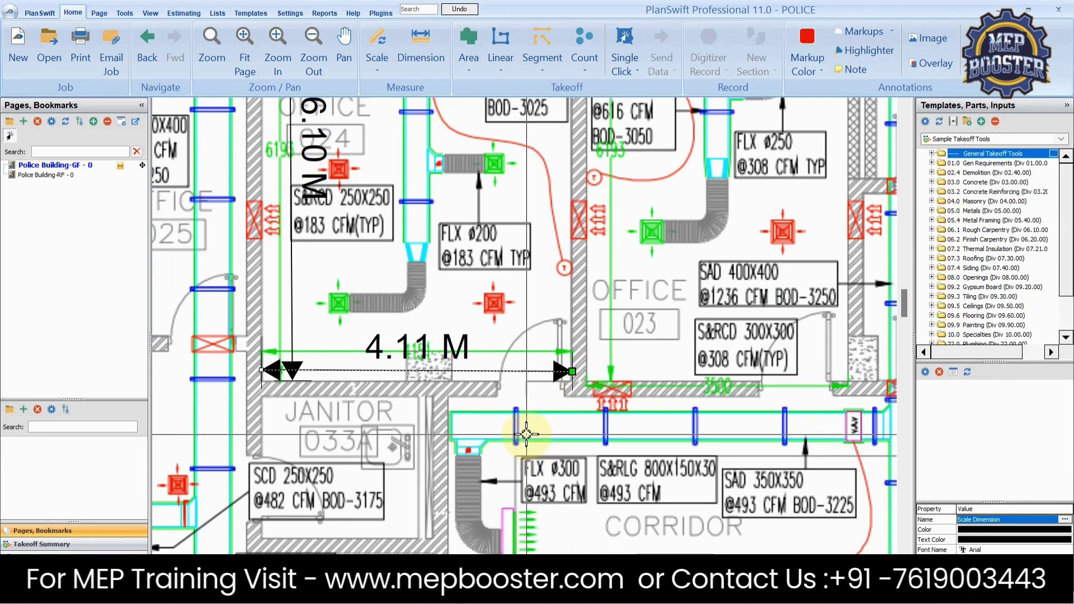
{"action": "scroll", "coordinate": [574, 380], "scroll_direction": "up", "scroll_amount": 2}
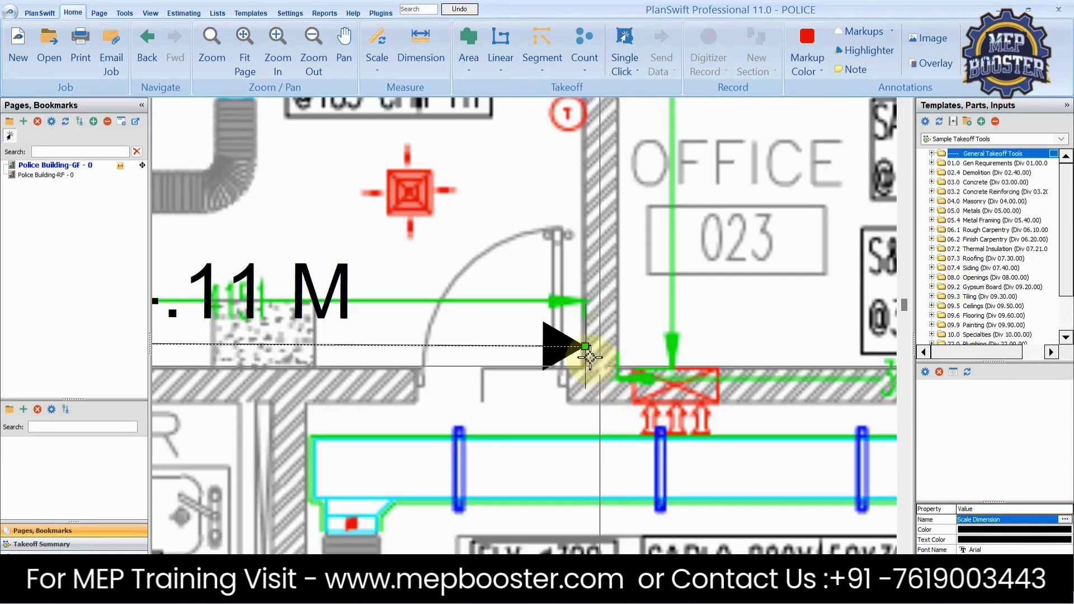
{"action": "left_click_drag", "start_coordinate": [585, 346], "coordinate": [583, 347]}
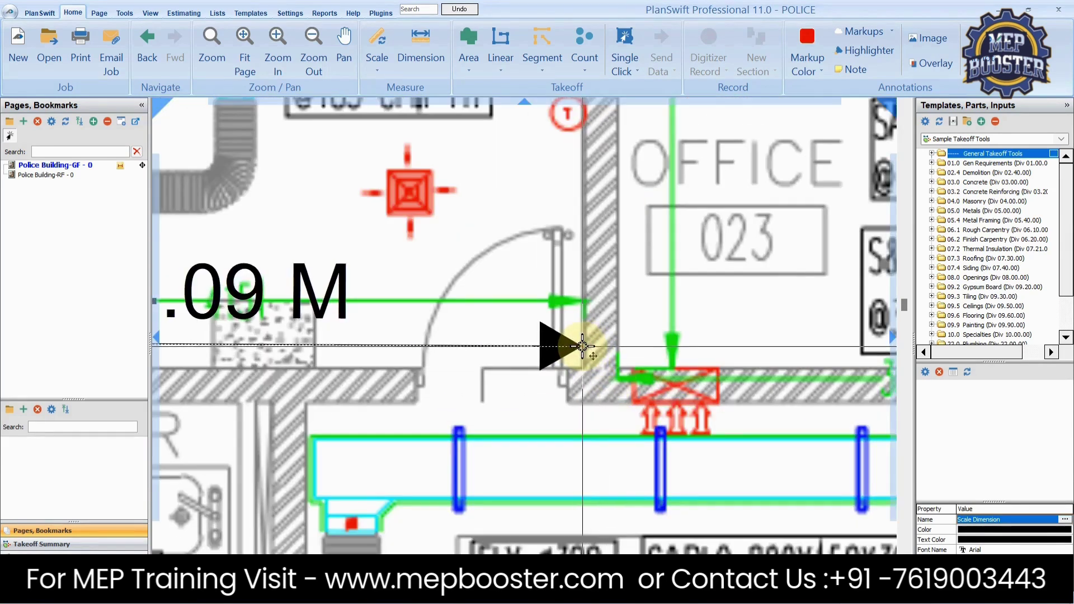
{"action": "scroll", "coordinate": [583, 345], "scroll_direction": "down", "scroll_amount": 2}
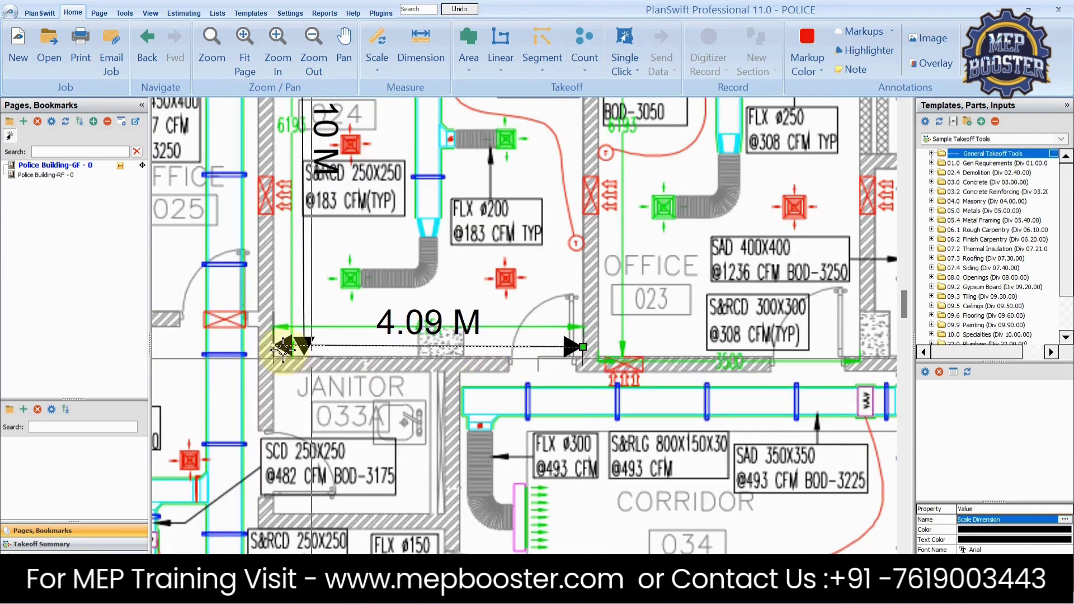
{"action": "scroll", "coordinate": [285, 345], "scroll_direction": "up", "scroll_amount": 2}
{"action": "scroll", "coordinate": [286, 344], "scroll_direction": "down", "scroll_amount": 2}
{"action": "scroll", "coordinate": [726, 336], "scroll_direction": "up", "scroll_amount": 3}
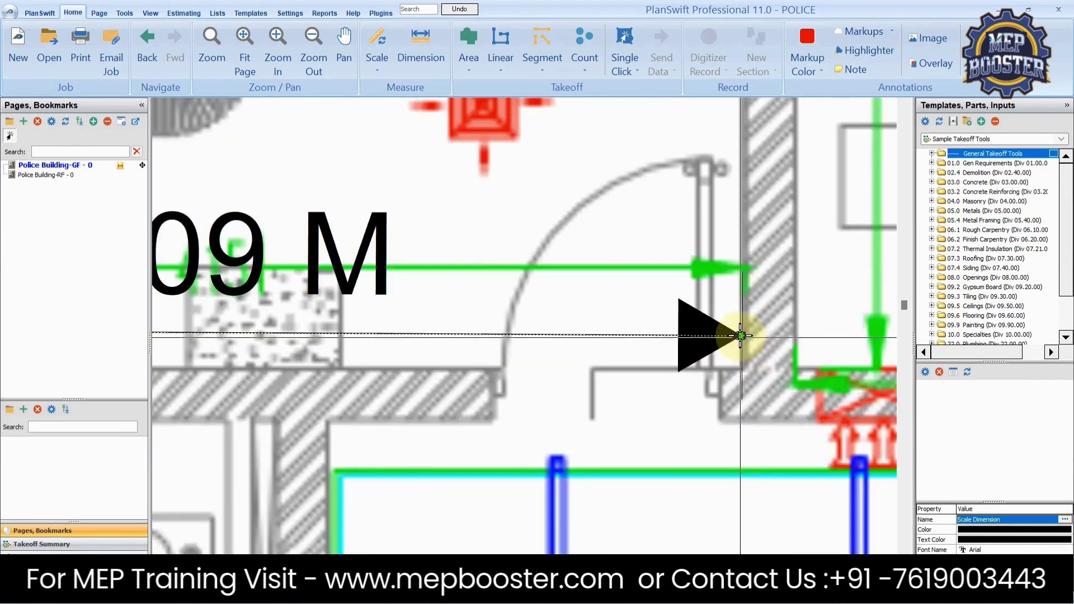
{"action": "left_click_drag", "start_coordinate": [743, 336], "coordinate": [745, 336]}
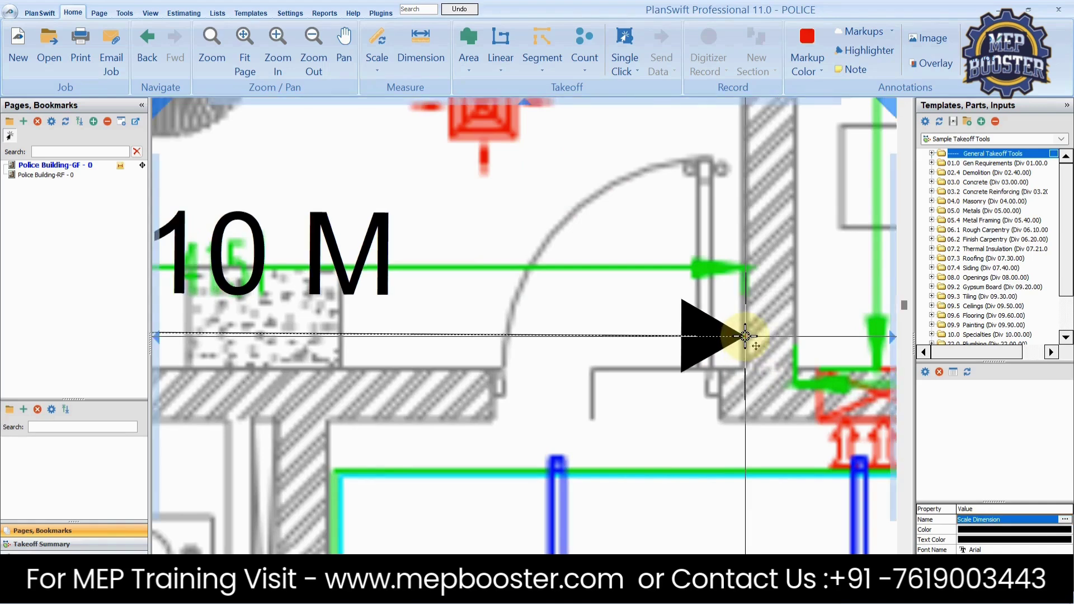
{"action": "scroll", "coordinate": [738, 336], "scroll_direction": "down", "scroll_amount": 3}
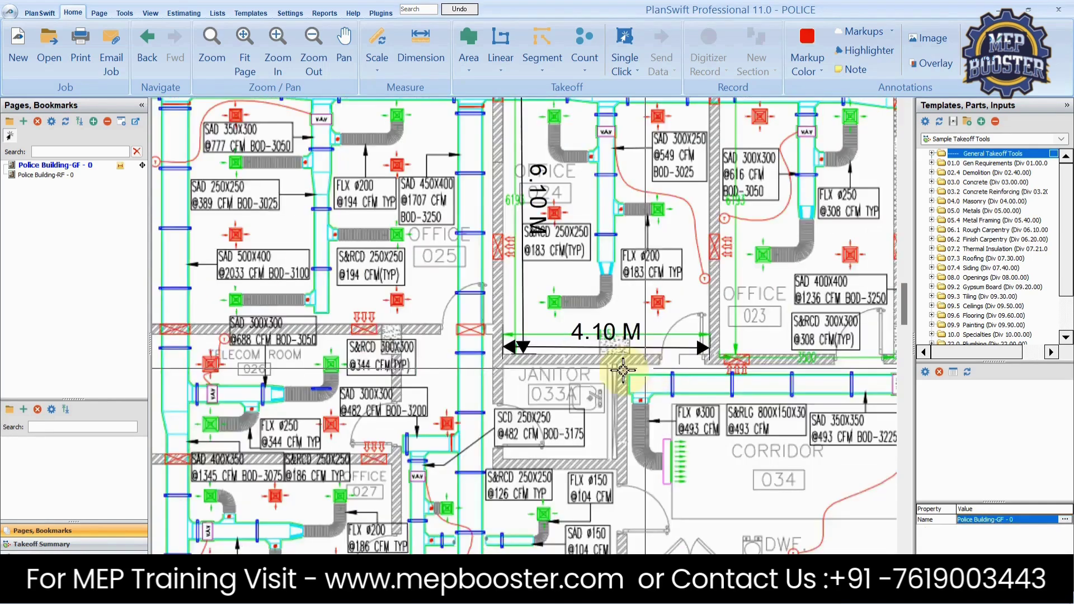
Examine Office 024's two scale dimensions and the surrounding rooms across the ground-floor plan, as far as Court for Detention Area 013.
{"action": "left_click_drag", "start_coordinate": [623, 370], "coordinate": [536, 466]}
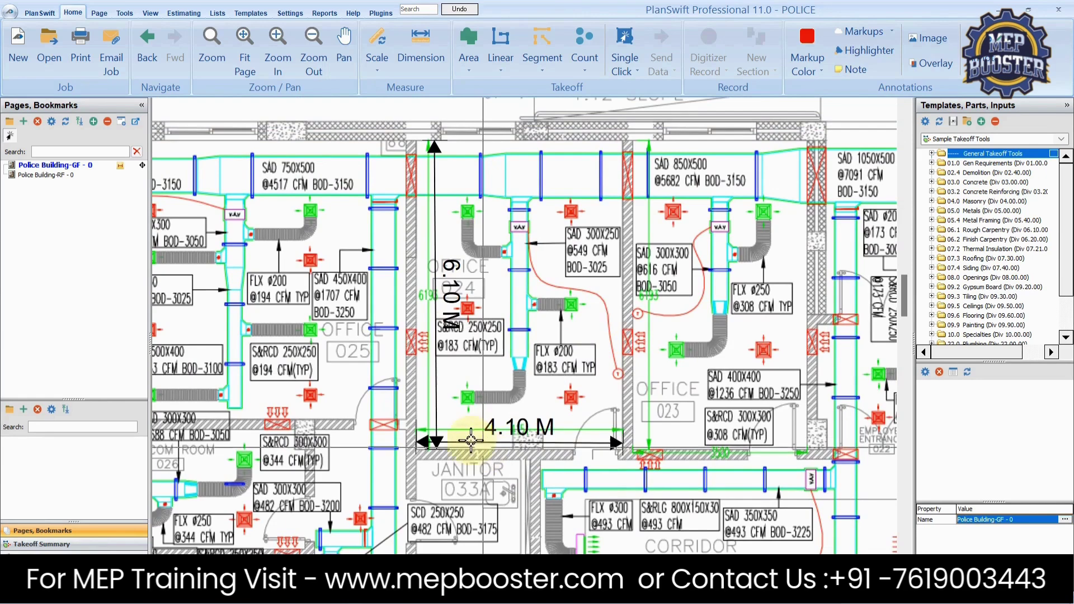
{"action": "scroll", "coordinate": [461, 298], "scroll_direction": "down", "scroll_amount": 1}
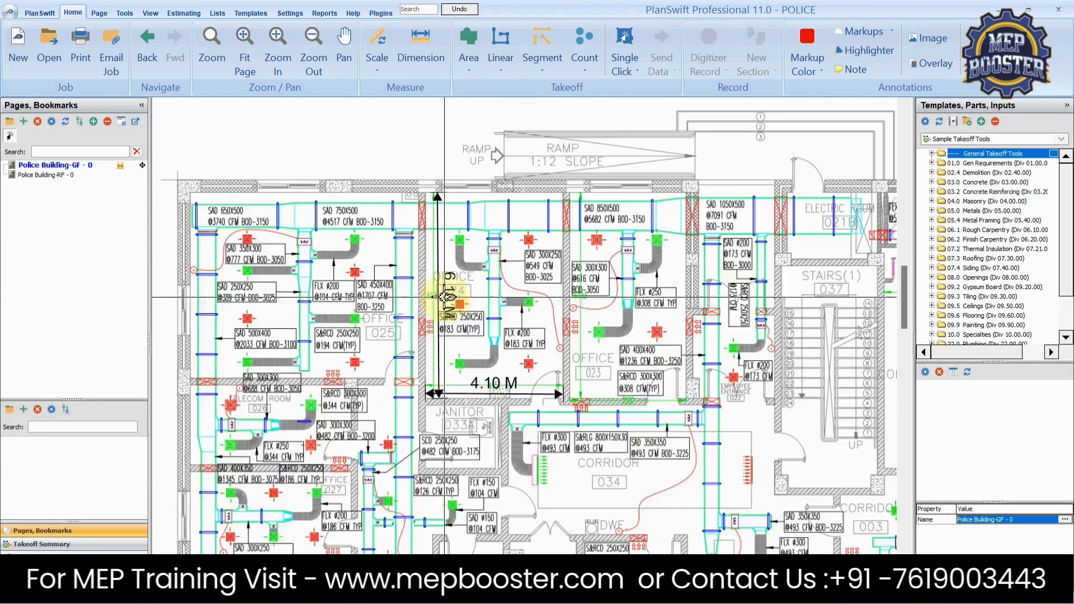
{"action": "left_click_drag", "start_coordinate": [483, 309], "coordinate": [460, 298]}
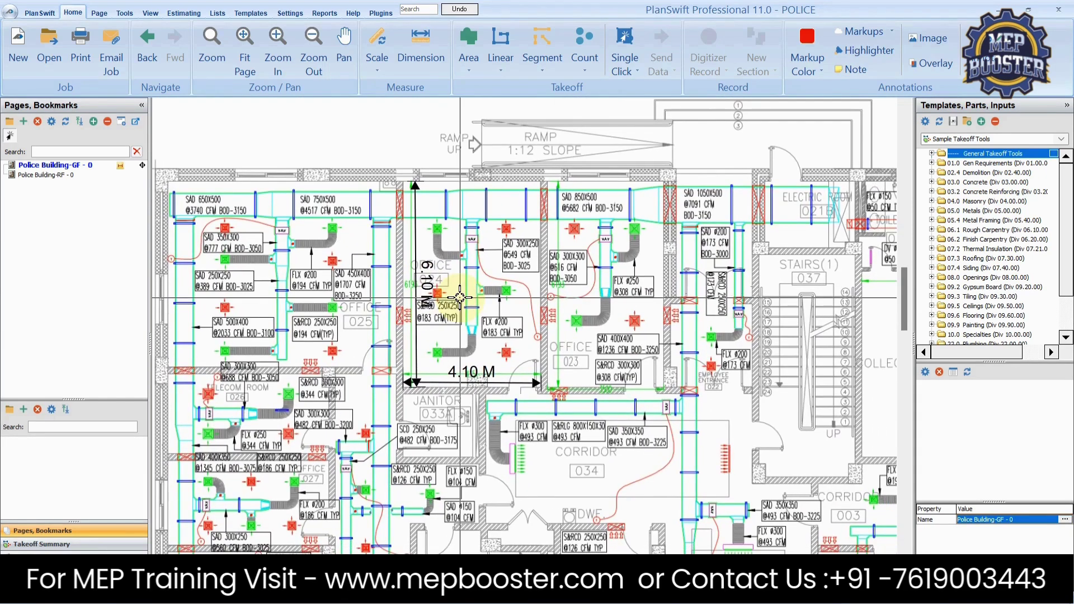
{"action": "mouse_move", "coordinate": [309, 123]}
{"action": "left_mouse_down"}
{"action": "mouse_move", "coordinate": [359, 140]}
{"action": "mouse_move", "coordinate": [240, 162]}
{"action": "left_mouse_up"}
{"action": "left_click", "coordinate": [424, 34]}
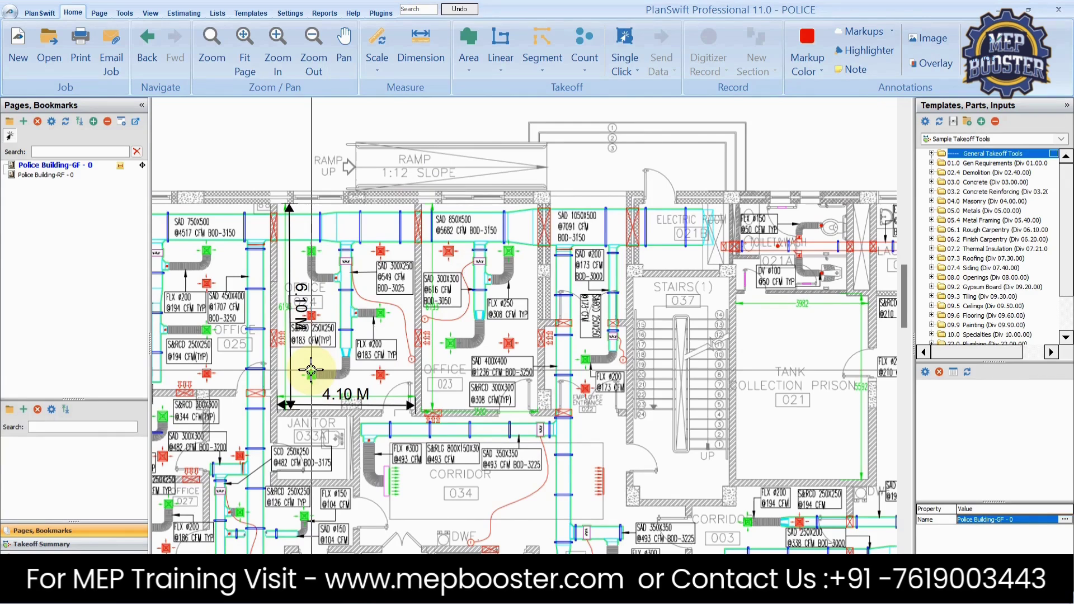
{"action": "scroll", "coordinate": [442, 307], "scroll_direction": "up", "scroll_amount": 2}
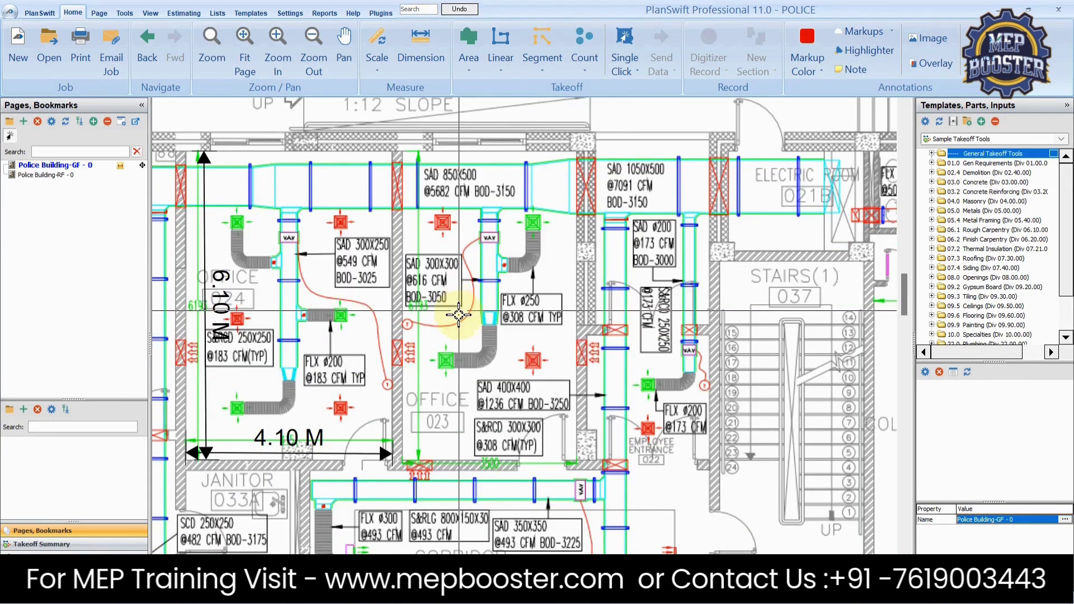
{"action": "scroll", "coordinate": [459, 315], "scroll_direction": "down", "scroll_amount": 1}
{"action": "scroll", "coordinate": [717, 276], "scroll_direction": "down", "scroll_amount": 1}
{"action": "left_click_drag", "start_coordinate": [716, 311], "coordinate": [652, 291]}
{"action": "left_click_drag", "start_coordinate": [794, 290], "coordinate": [446, 358]}
{"action": "scroll", "coordinate": [792, 293], "scroll_direction": "up", "scroll_amount": 1}
{"action": "left_click_drag", "start_coordinate": [605, 298], "coordinate": [829, 261]}
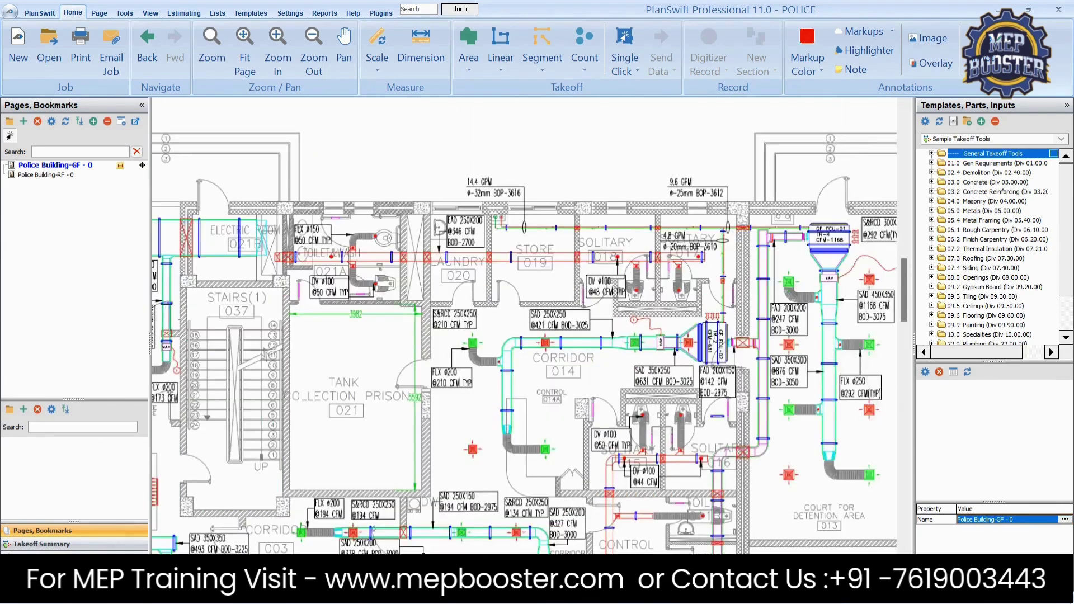
{"action": "scroll", "coordinate": [436, 271], "scroll_direction": "down", "scroll_amount": 4}
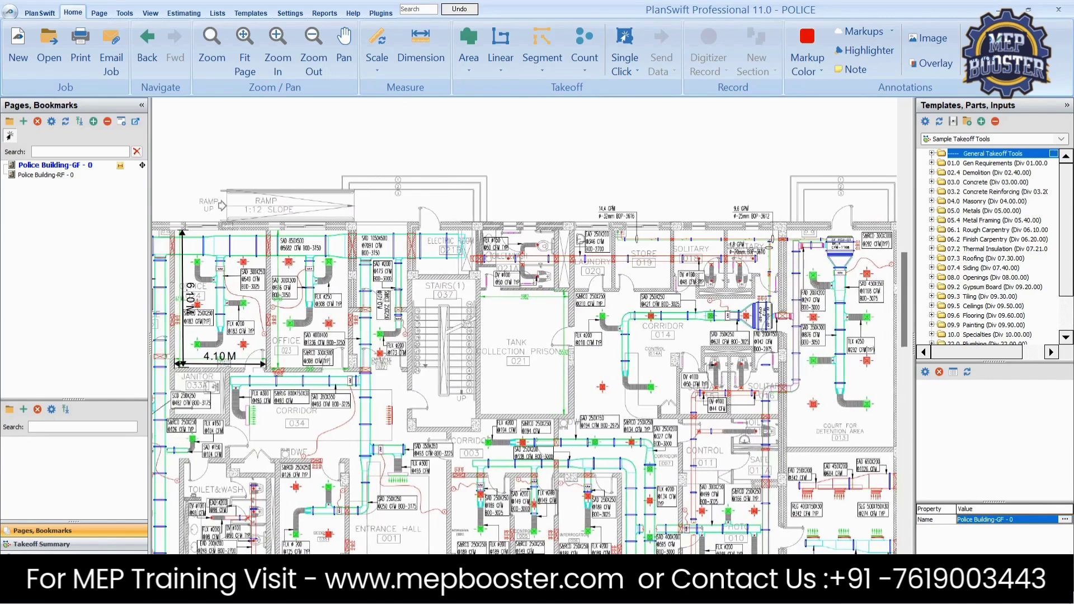
{"action": "scroll", "coordinate": [360, 302], "scroll_direction": "up", "scroll_amount": 4}
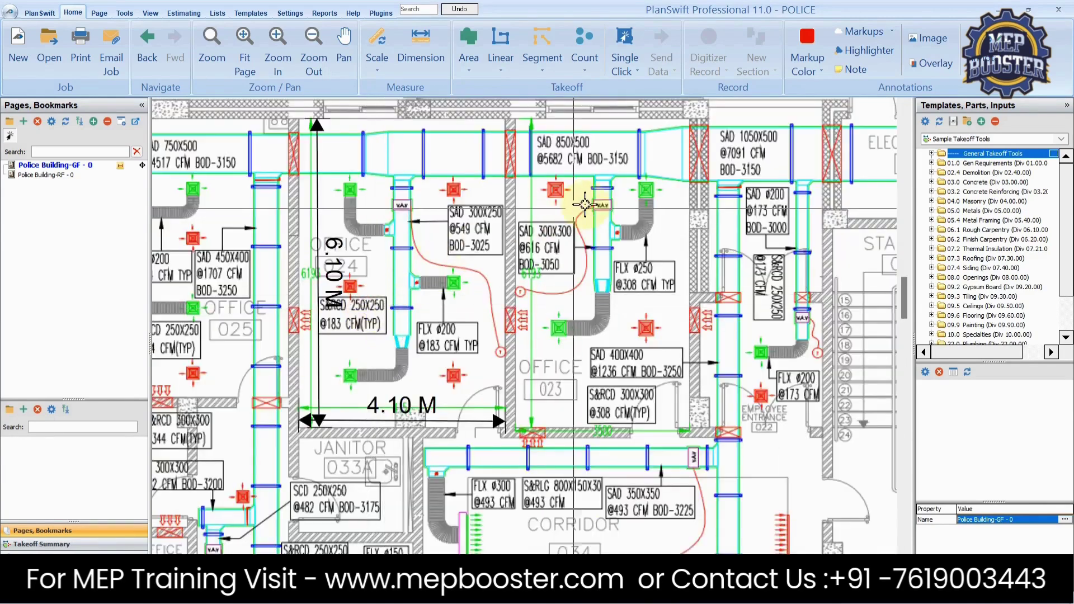
Examine the printed length and width dimensions of Office 023 beside Office 024.
{"action": "left_click_drag", "start_coordinate": [606, 269], "coordinate": [577, 295]}
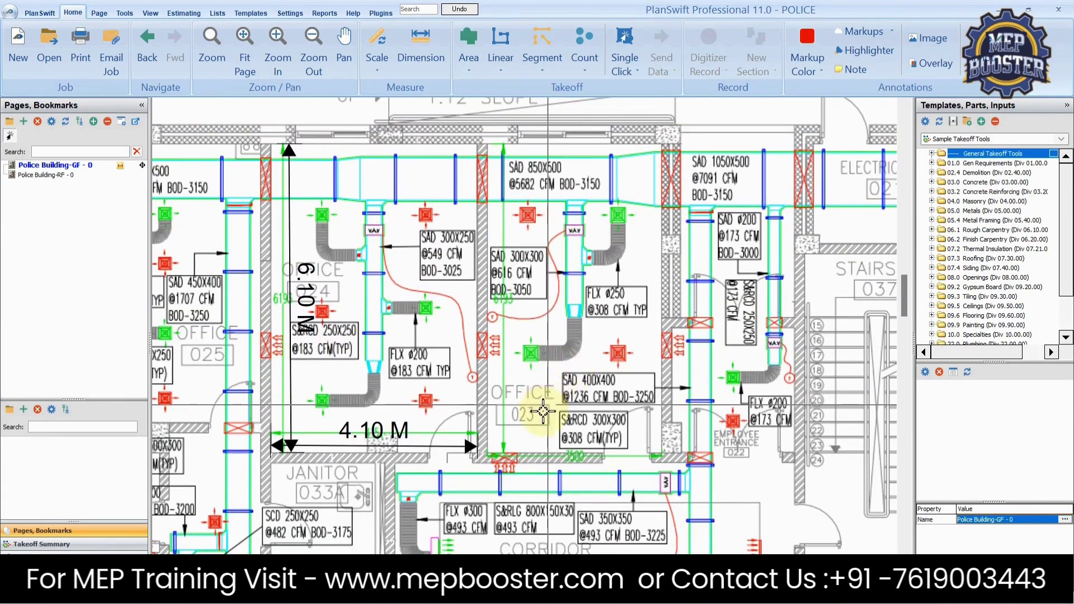
{"action": "scroll", "coordinate": [501, 300], "scroll_direction": "up", "scroll_amount": 3}
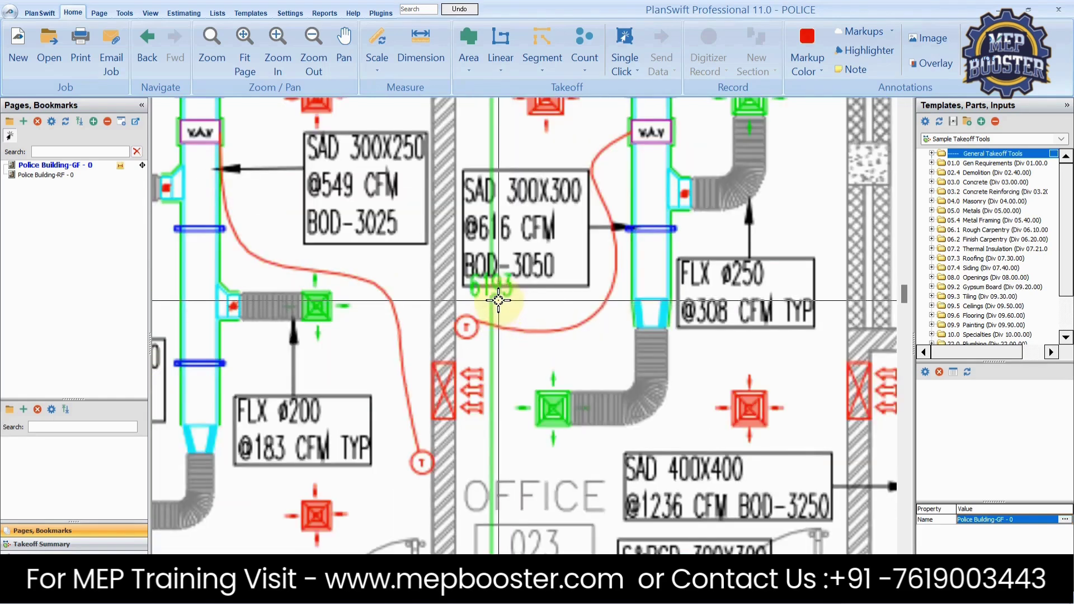
{"action": "scroll", "coordinate": [499, 300], "scroll_direction": "down", "scroll_amount": 3}
{"action": "scroll", "coordinate": [526, 421], "scroll_direction": "up", "scroll_amount": 5}
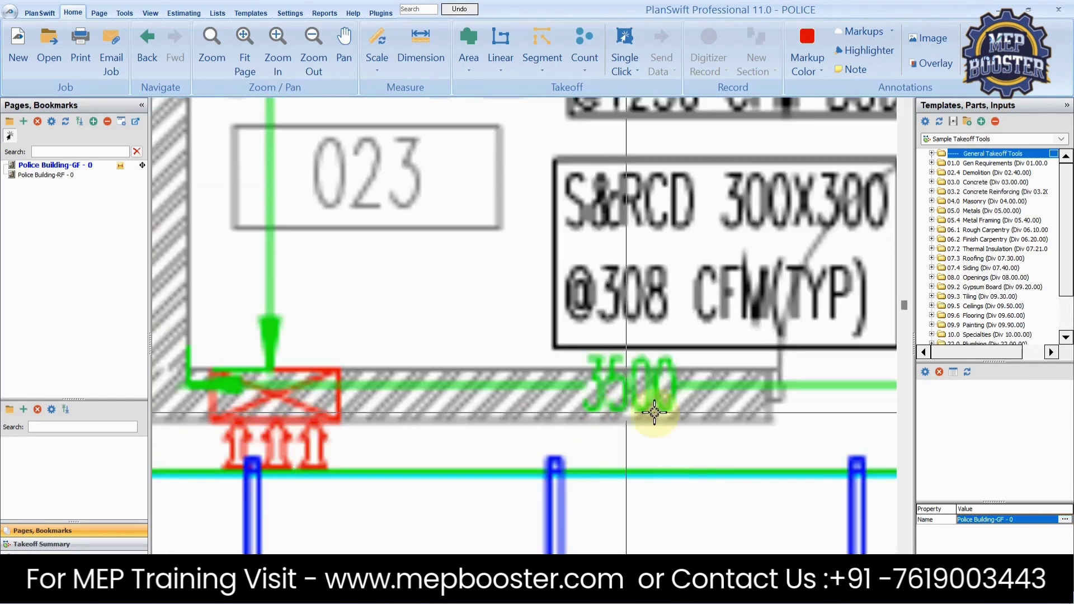
{"action": "scroll", "coordinate": [566, 383], "scroll_direction": "down", "scroll_amount": 3}
{"action": "scroll", "coordinate": [749, 383], "scroll_direction": "up", "scroll_amount": 3}
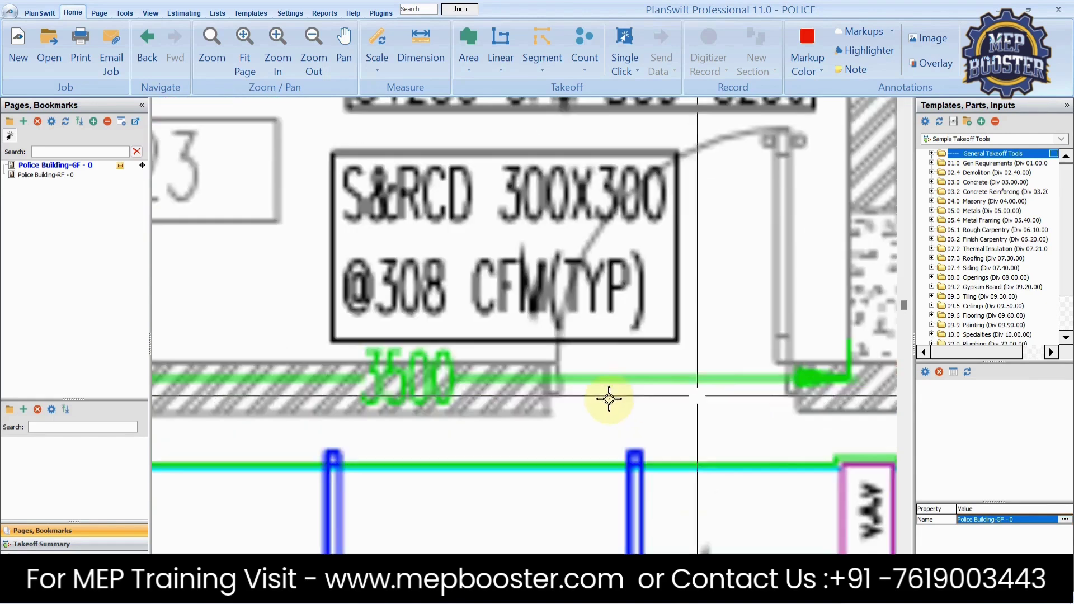
{"action": "scroll", "coordinate": [405, 390], "scroll_direction": "down", "scroll_amount": 6}
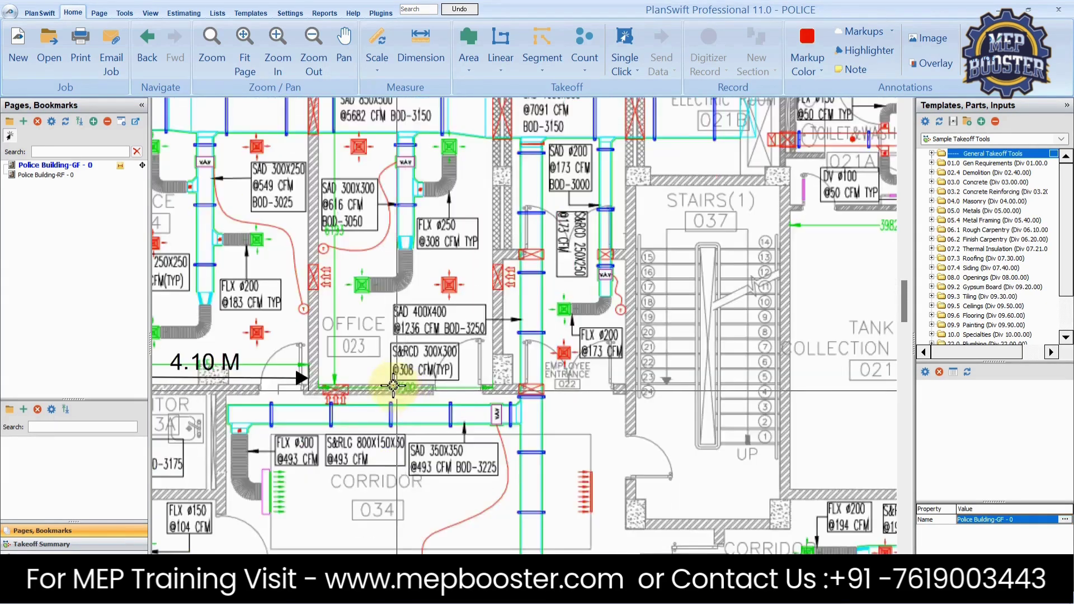
{"action": "left_click_drag", "start_coordinate": [216, 235], "coordinate": [396, 362]}
Dimension Office 023's clear width between its inner side-wall faces, just above the printed 3500 dimension.
{"action": "left_click", "coordinate": [423, 37]}
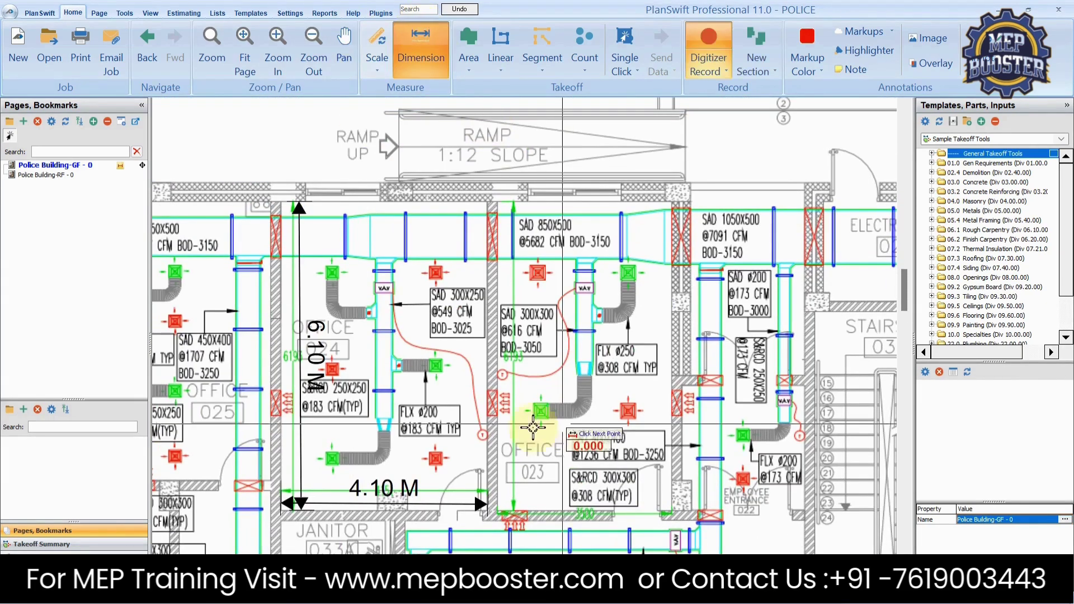
{"action": "scroll", "coordinate": [451, 454], "scroll_direction": "up", "scroll_amount": 1}
{"action": "left_click_drag", "start_coordinate": [493, 464], "coordinate": [308, 245]}
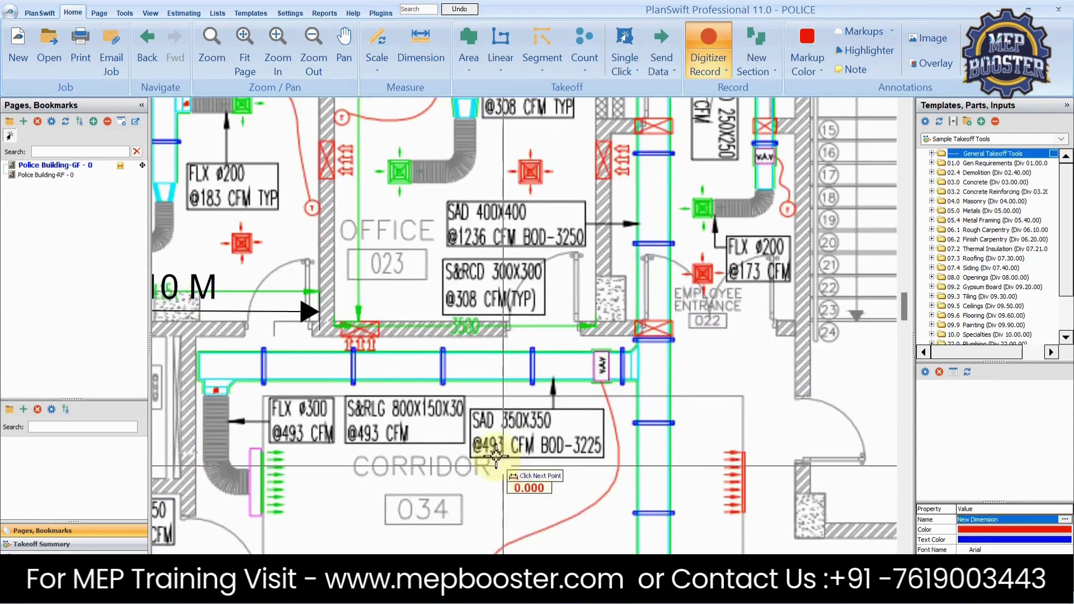
{"action": "scroll", "coordinate": [381, 361], "scroll_direction": "up", "scroll_amount": 1}
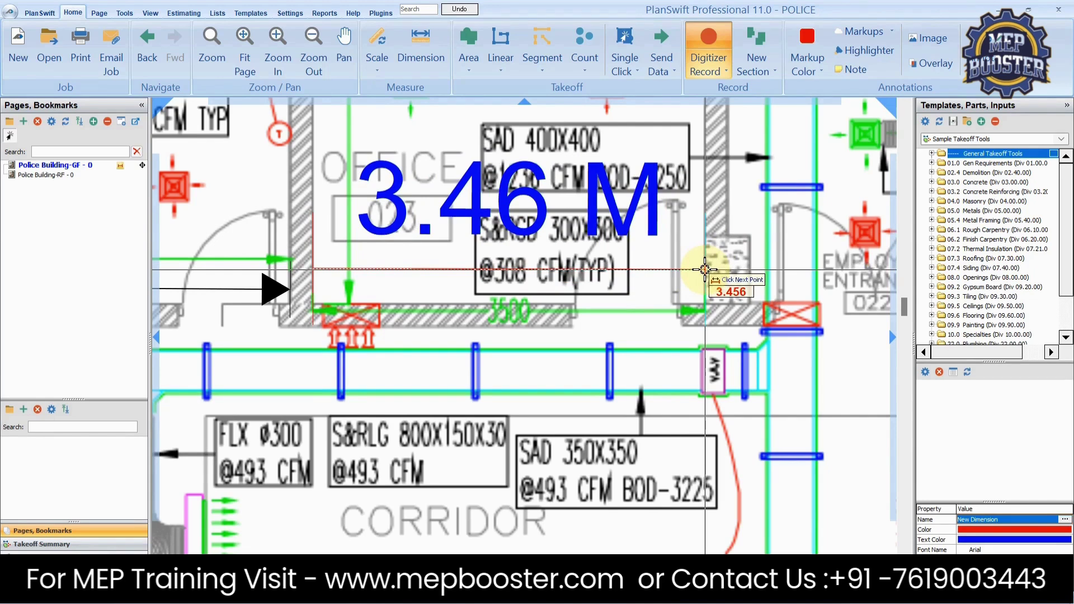
{"action": "left_click", "coordinate": [705, 270]}
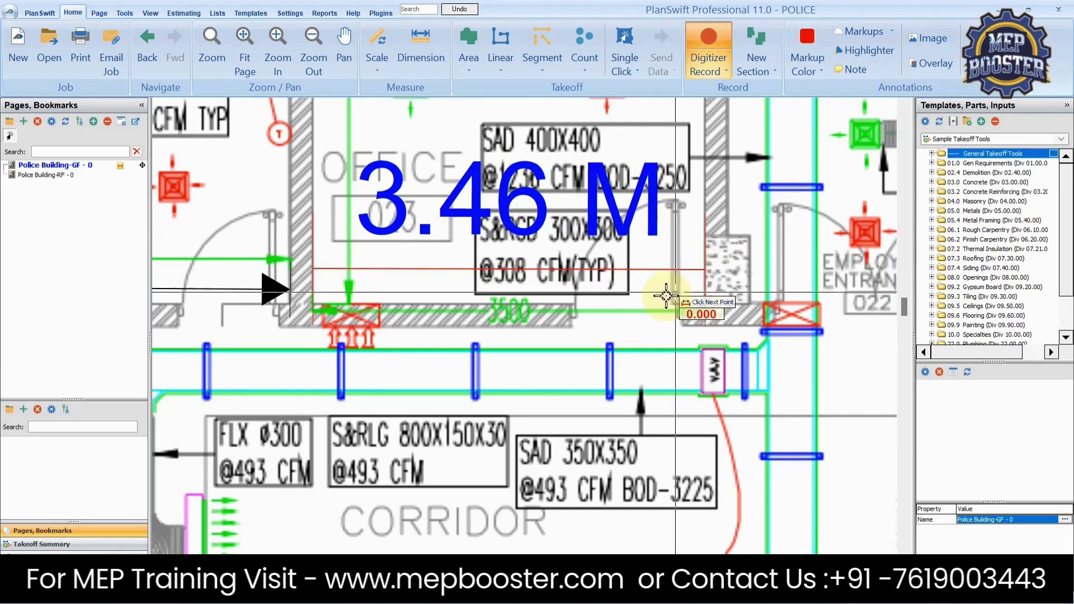
Compare the placed width dimension in Office 023 with the printed 3500 dimension along the corridor wall.
{"action": "scroll", "coordinate": [671, 302], "scroll_direction": "down", "scroll_amount": 2}
{"action": "scroll", "coordinate": [595, 293], "scroll_direction": "up", "scroll_amount": 3}
{"action": "scroll", "coordinate": [608, 305], "scroll_direction": "down", "scroll_amount": 3}
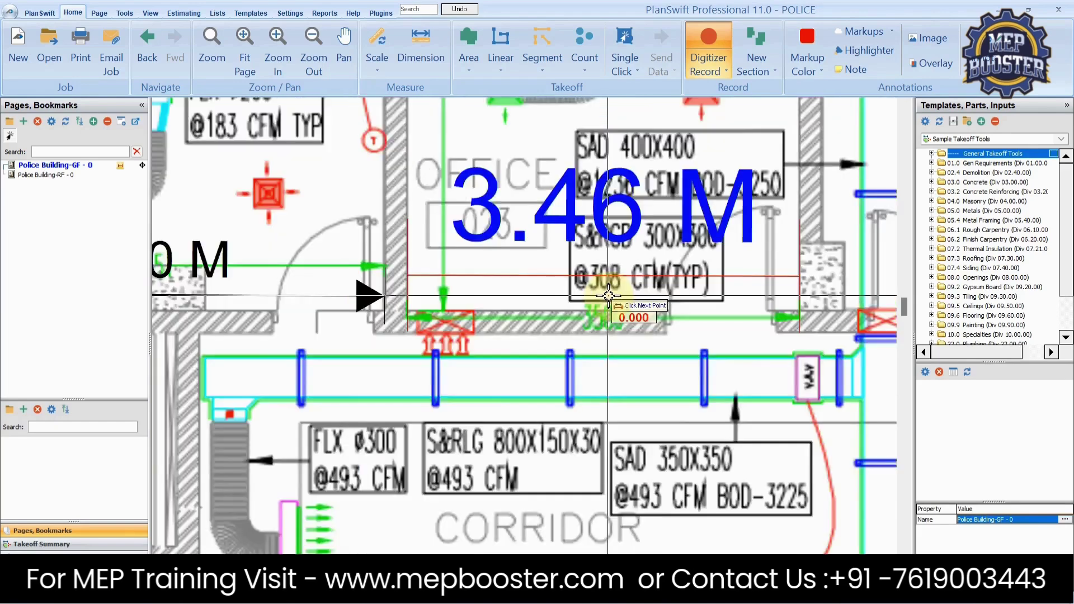
{"action": "scroll", "coordinate": [616, 313], "scroll_direction": "up", "scroll_amount": 3}
{"action": "scroll", "coordinate": [617, 317], "scroll_direction": "down", "scroll_amount": 3}
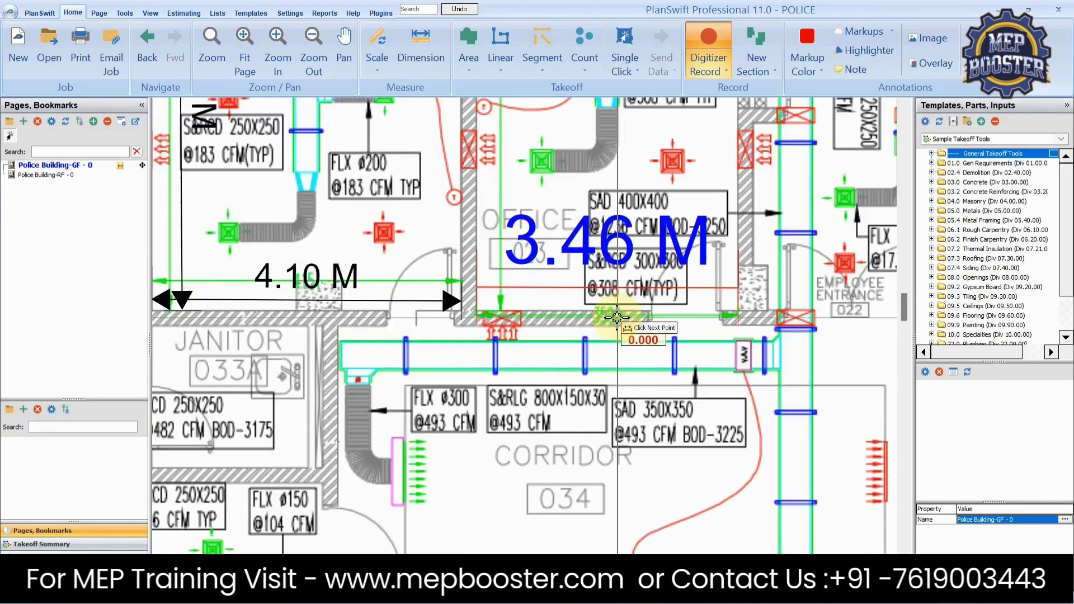
{"action": "scroll", "coordinate": [621, 325], "scroll_direction": "down", "scroll_amount": 1}
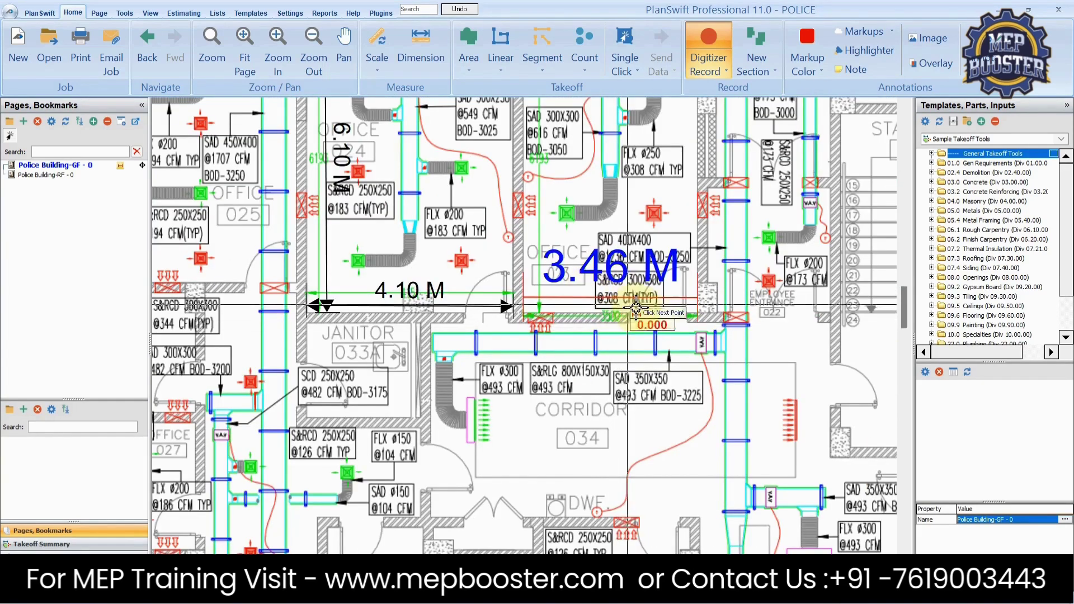
{"action": "scroll", "coordinate": [610, 316], "scroll_direction": "up", "scroll_amount": 5}
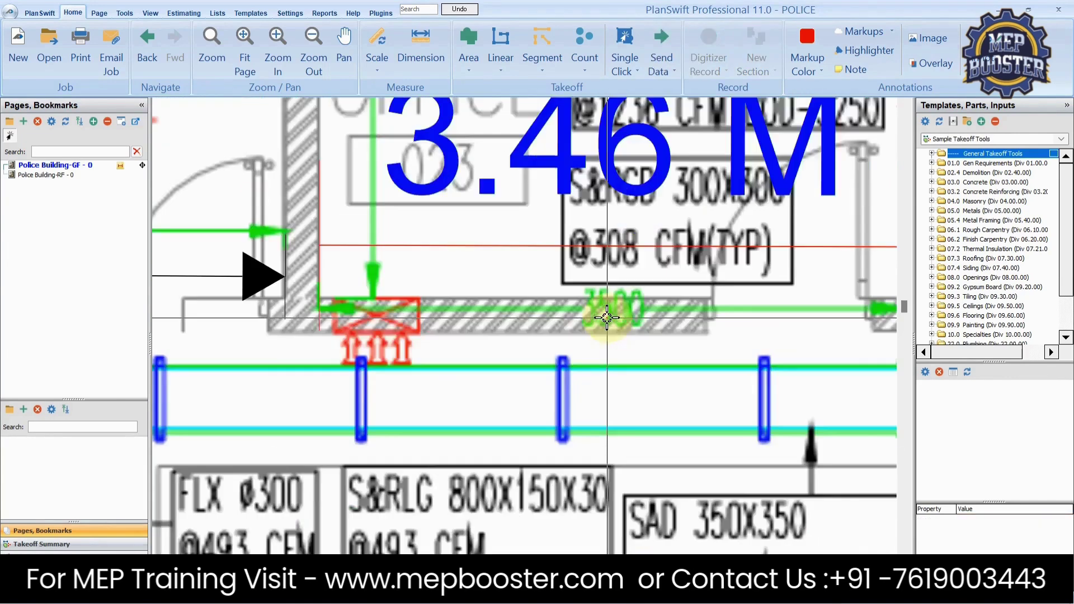
{"action": "scroll", "coordinate": [607, 318], "scroll_direction": "down", "scroll_amount": 3}
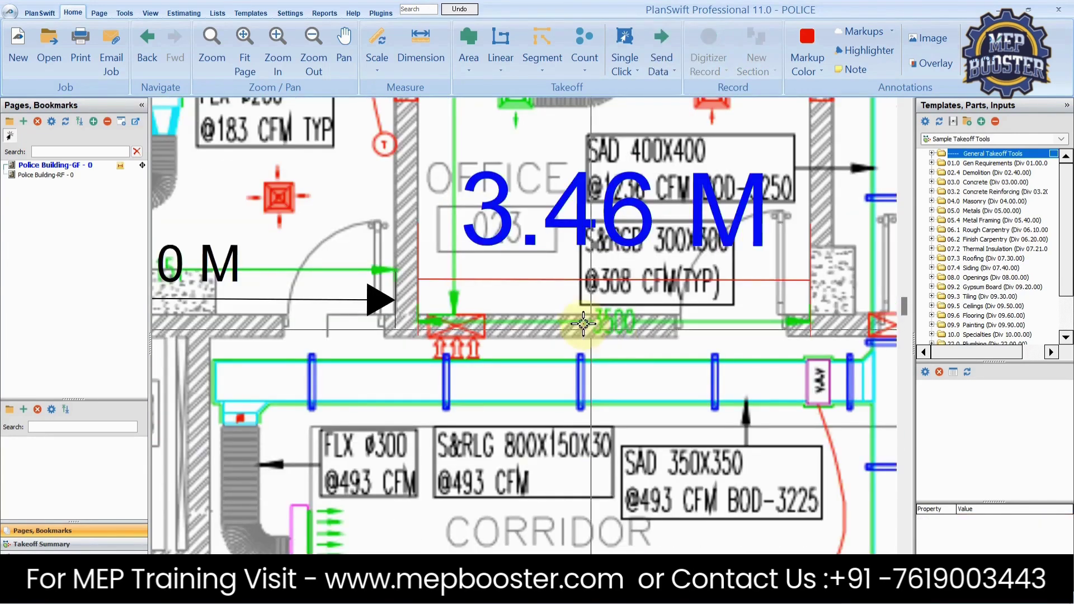
{"action": "left_click", "coordinate": [789, 280]}
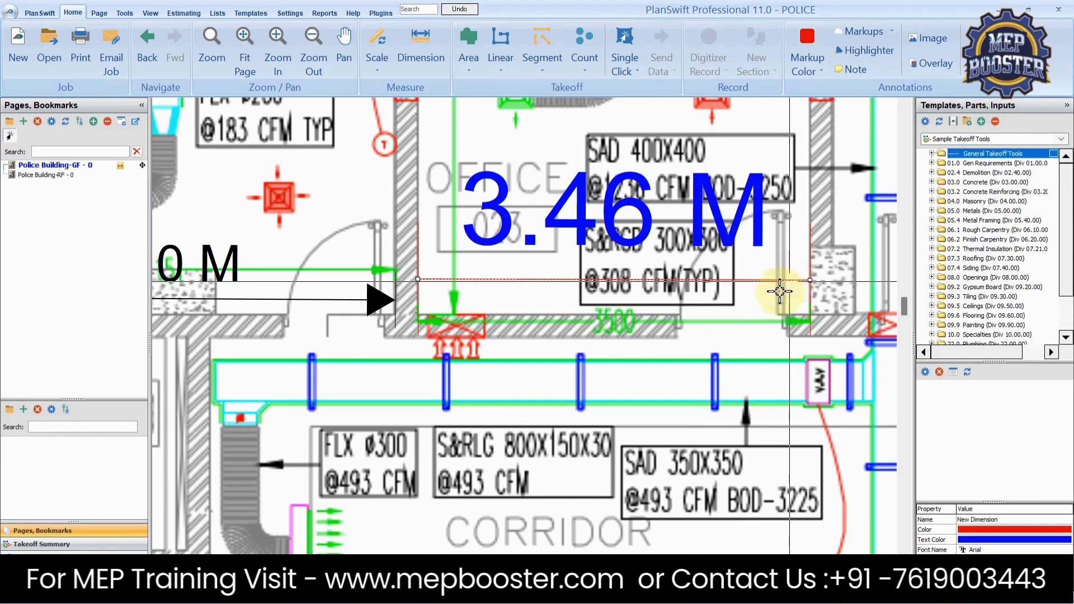
{"action": "scroll", "coordinate": [606, 274], "scroll_direction": "down", "scroll_amount": 3}
{"action": "key", "text": "Escape"}
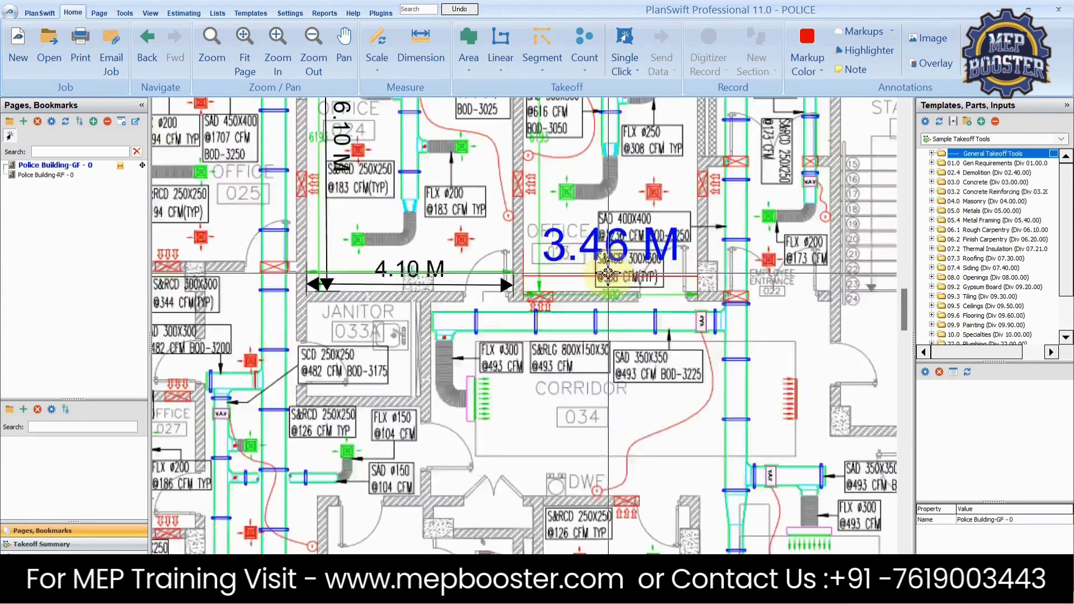
Examine the printed length dimension running vertically through Office 023.
{"action": "left_click_drag", "start_coordinate": [606, 239], "coordinate": [548, 413]}
{"action": "scroll", "coordinate": [569, 238], "scroll_direction": "up", "scroll_amount": 1}
{"action": "left_click_drag", "start_coordinate": [510, 344], "coordinate": [516, 288]}
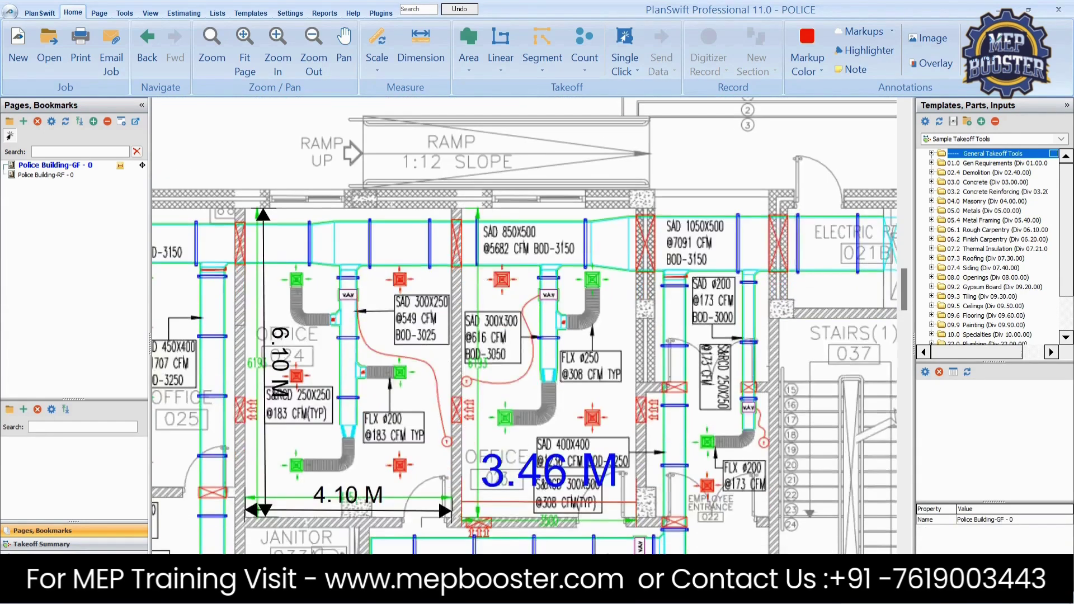
{"action": "scroll", "coordinate": [483, 390], "scroll_direction": "up", "scroll_amount": 2}
{"action": "scroll", "coordinate": [483, 336], "scroll_direction": "down", "scroll_amount": 2}
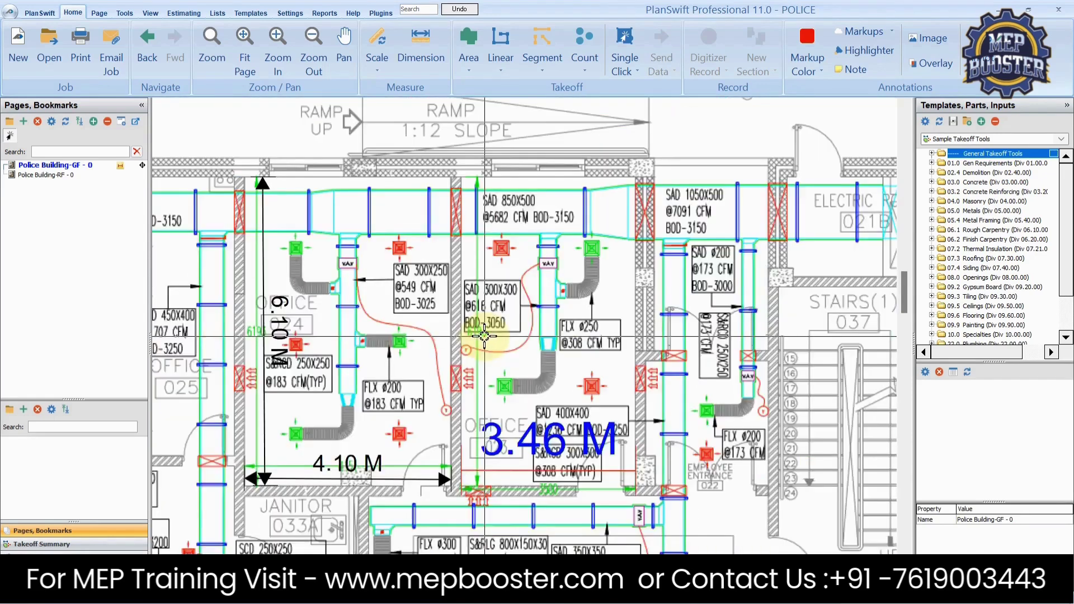
{"action": "scroll", "coordinate": [468, 346], "scroll_direction": "up", "scroll_amount": 3}
{"action": "scroll", "coordinate": [467, 331], "scroll_direction": "up", "scroll_amount": 2}
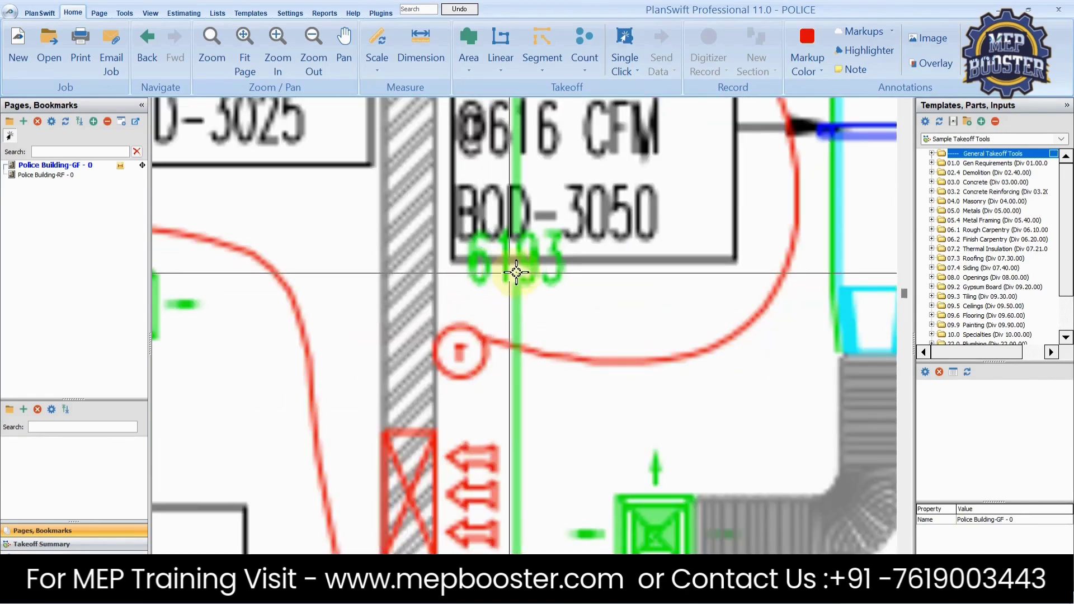
{"action": "scroll", "coordinate": [516, 273], "scroll_direction": "down", "scroll_amount": 6}
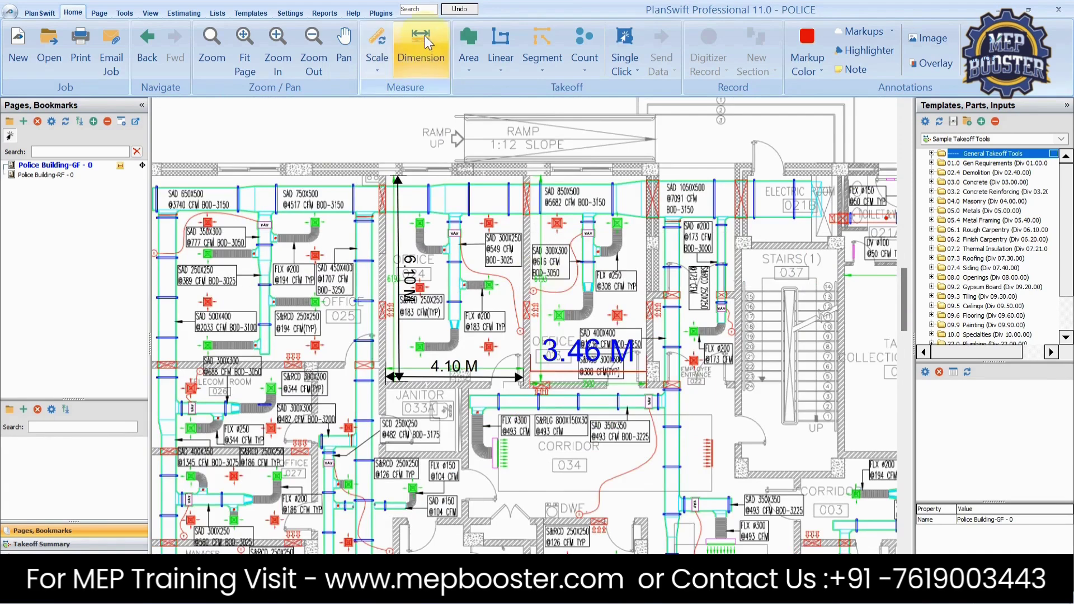
Dimension Office 023's clear length from the inner face of the exterior wall to the corridor wall, then end dimensioning.
{"action": "left_click", "coordinate": [425, 36]}
{"action": "scroll", "coordinate": [552, 184], "scroll_direction": "up", "scroll_amount": 5}
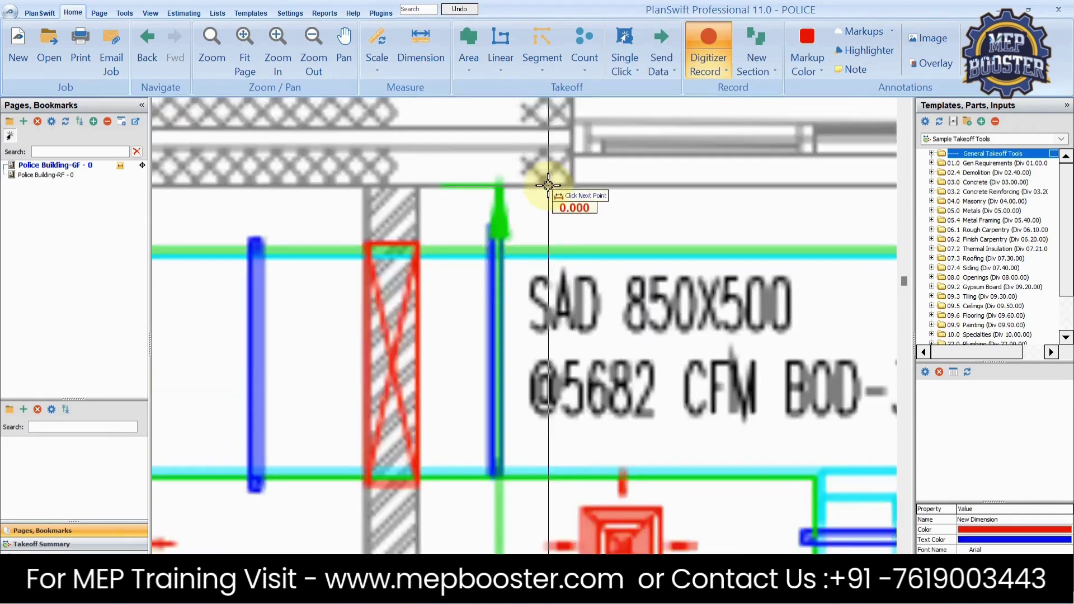
{"action": "scroll", "coordinate": [549, 185], "scroll_direction": "up", "scroll_amount": 2}
{"action": "scroll", "coordinate": [547, 219], "scroll_direction": "down", "scroll_amount": 3}
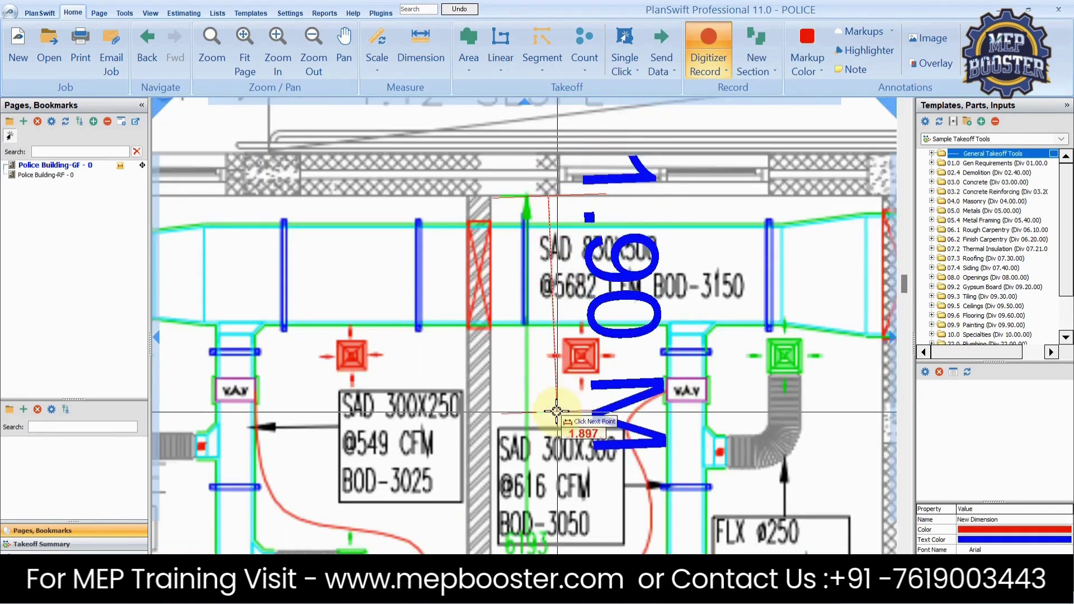
{"action": "scroll", "coordinate": [557, 413], "scroll_direction": "down", "scroll_amount": 3}
{"action": "scroll", "coordinate": [557, 421], "scroll_direction": "up", "scroll_amount": 3}
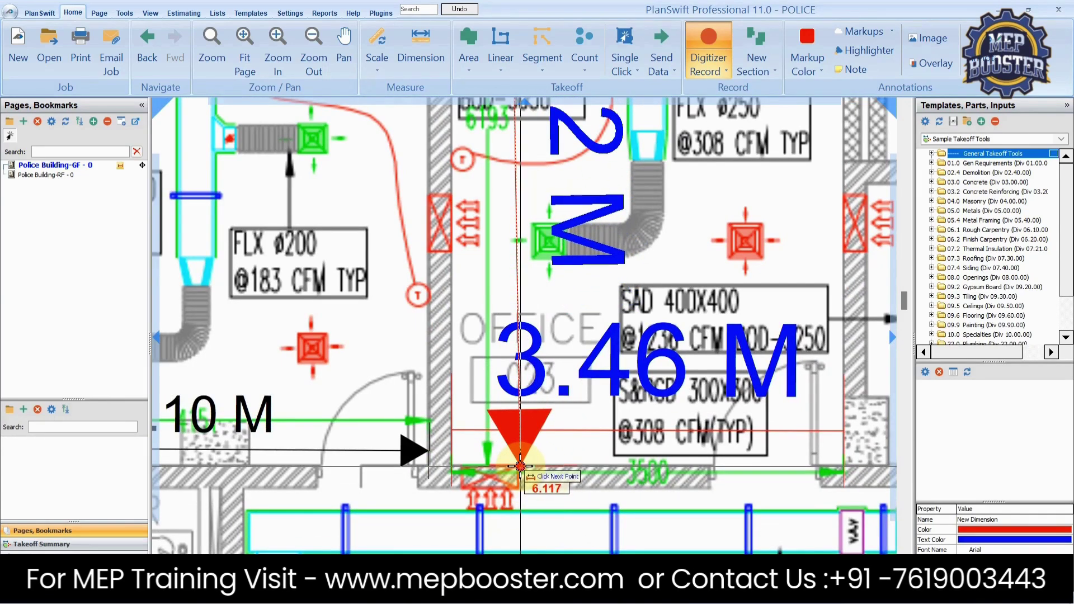
{"action": "left_click", "coordinate": [520, 466]}
{"action": "scroll", "coordinate": [520, 465], "scroll_direction": "down", "scroll_amount": 2}
{"action": "scroll", "coordinate": [552, 283], "scroll_direction": "up", "scroll_amount": 1}
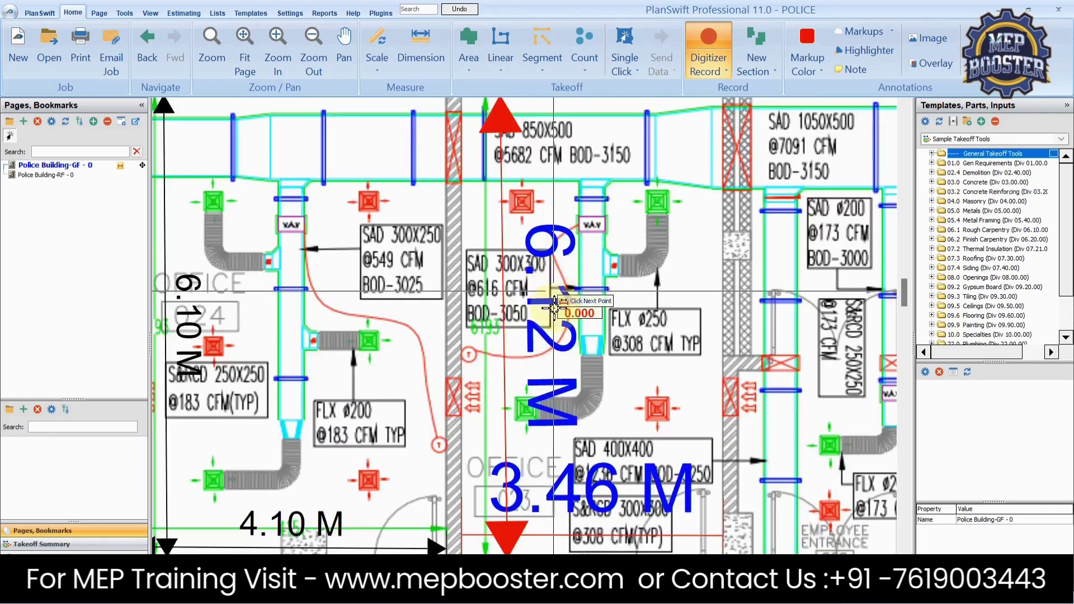
{"action": "scroll", "coordinate": [565, 331], "scroll_direction": "down", "scroll_amount": 3}
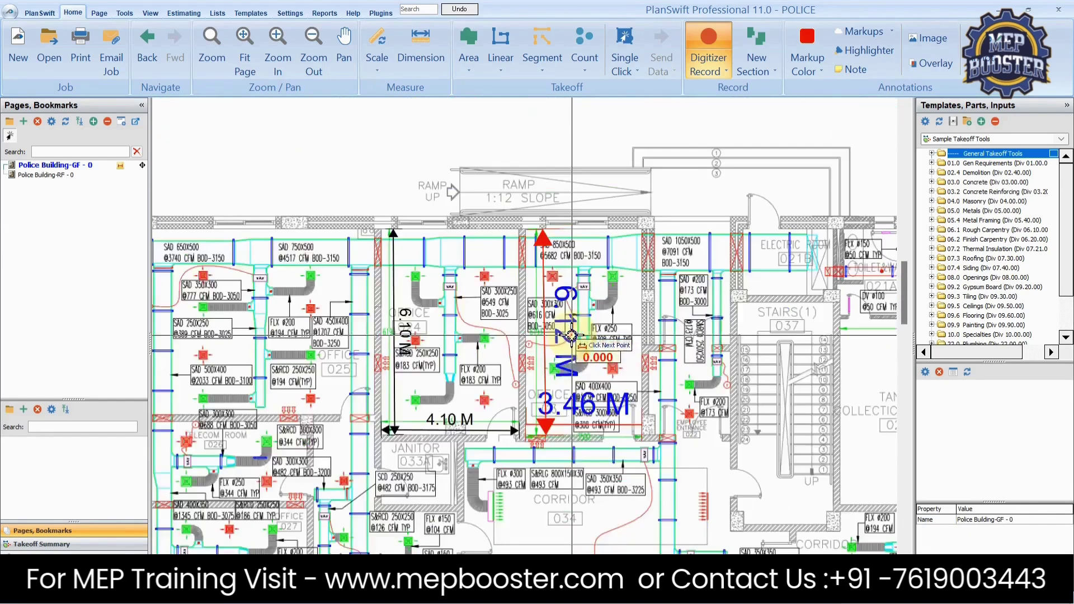
{"action": "key", "text": "Escape"}
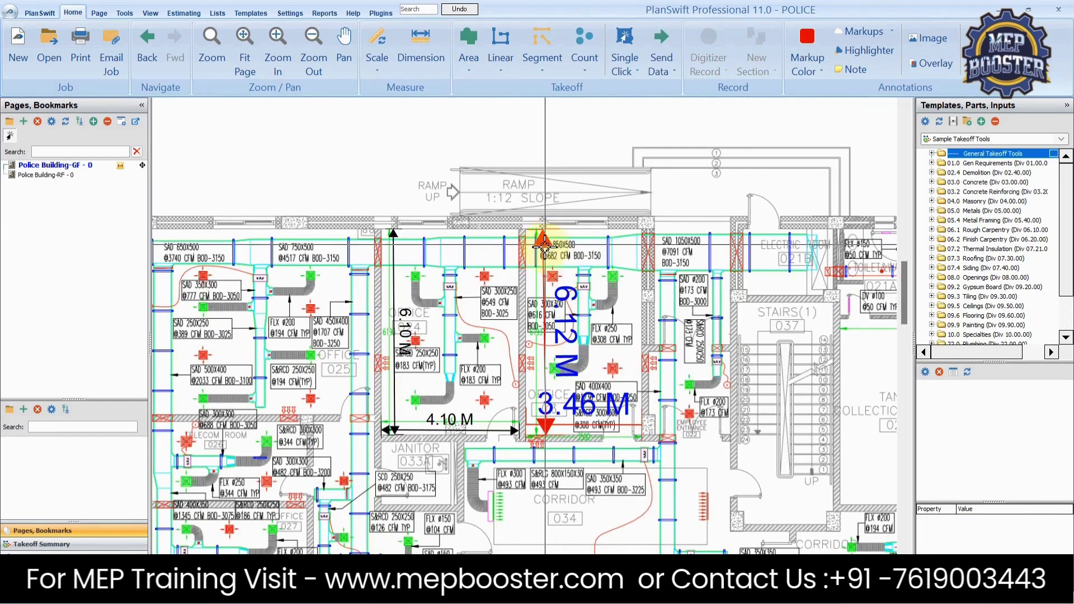
Delete the vertical and horizontal check dimensions placed in Office 023.
{"action": "left_click", "coordinate": [544, 255]}
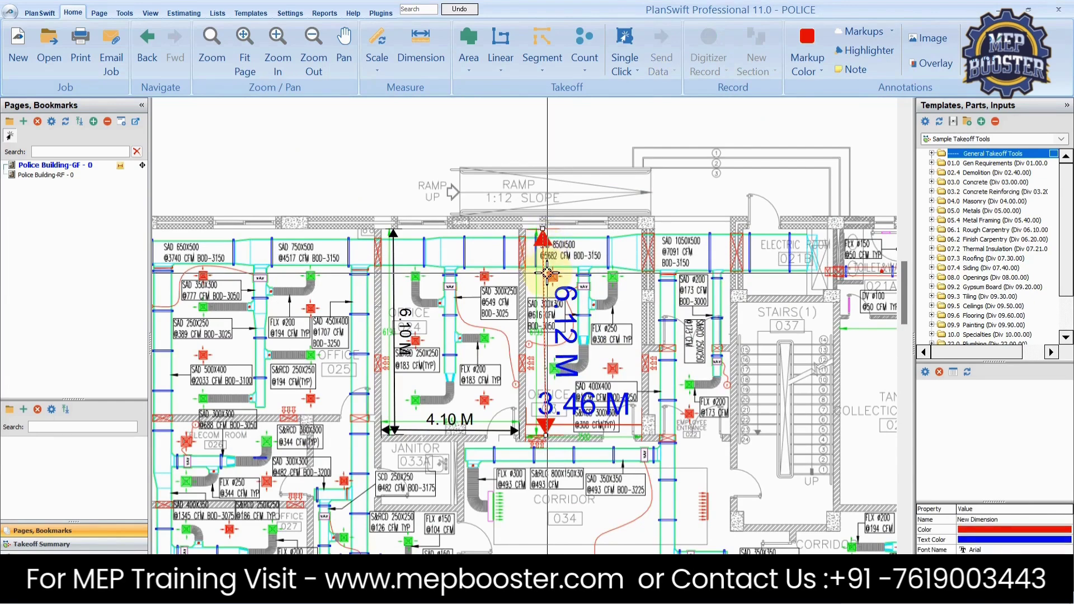
{"action": "key", "text": "Delete"}
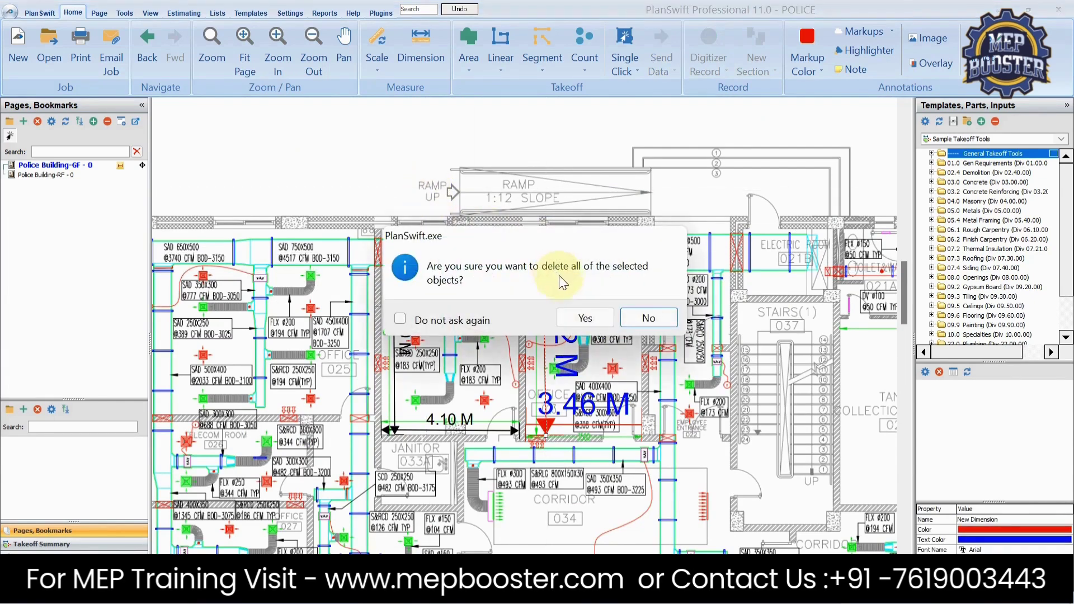
{"action": "left_click", "coordinate": [584, 324]}
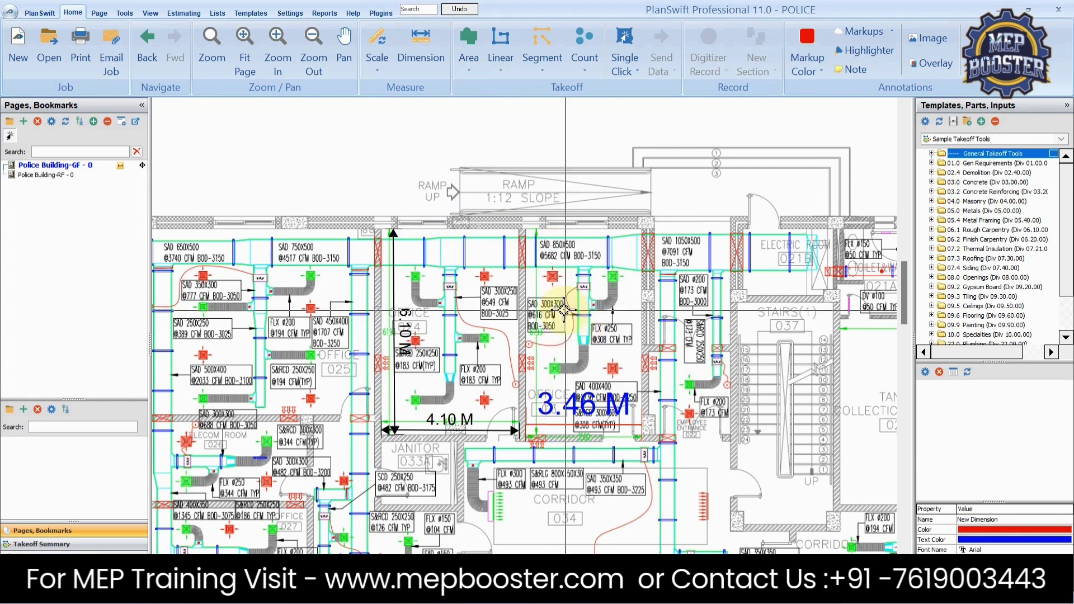
{"action": "scroll", "coordinate": [559, 417], "scroll_direction": "up", "scroll_amount": 2}
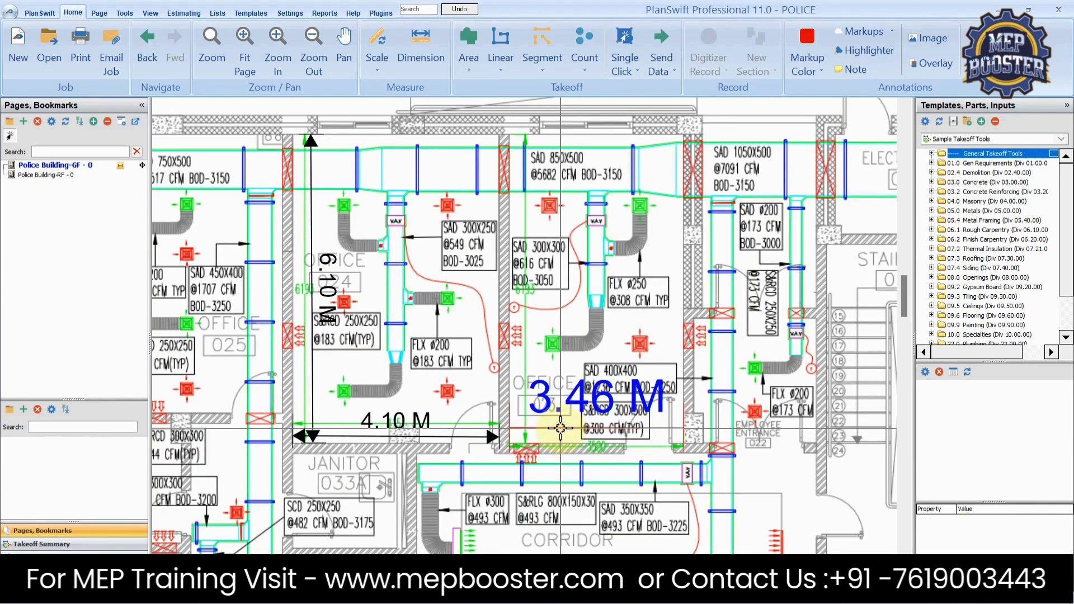
{"action": "left_click", "coordinate": [562, 429]}
{"action": "key", "text": "Delete"}
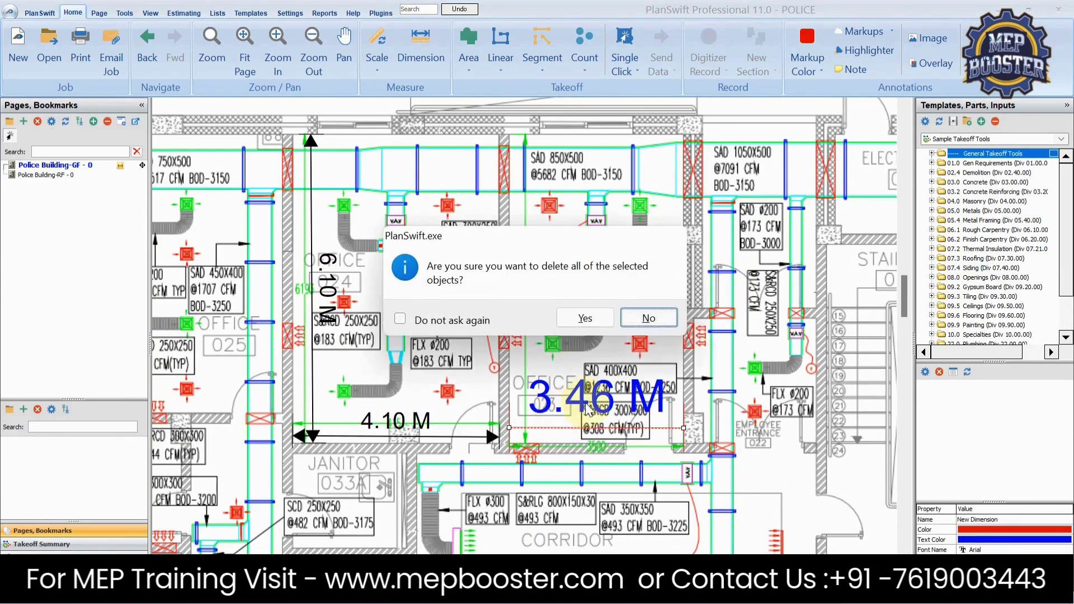
{"action": "left_click", "coordinate": [601, 323]}
Review the ground-floor plan from Office 024's scale dimensions out to the full drawing sheet.
{"action": "scroll", "coordinate": [586, 315], "scroll_direction": "down", "scroll_amount": 6}
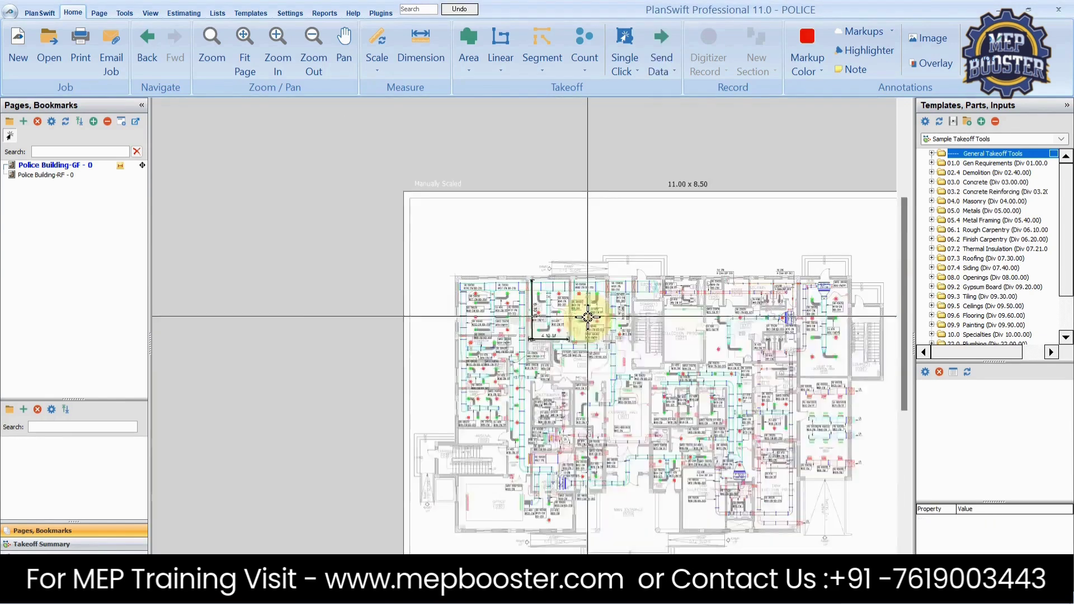
{"action": "scroll", "coordinate": [609, 343], "scroll_direction": "up", "scroll_amount": 6}
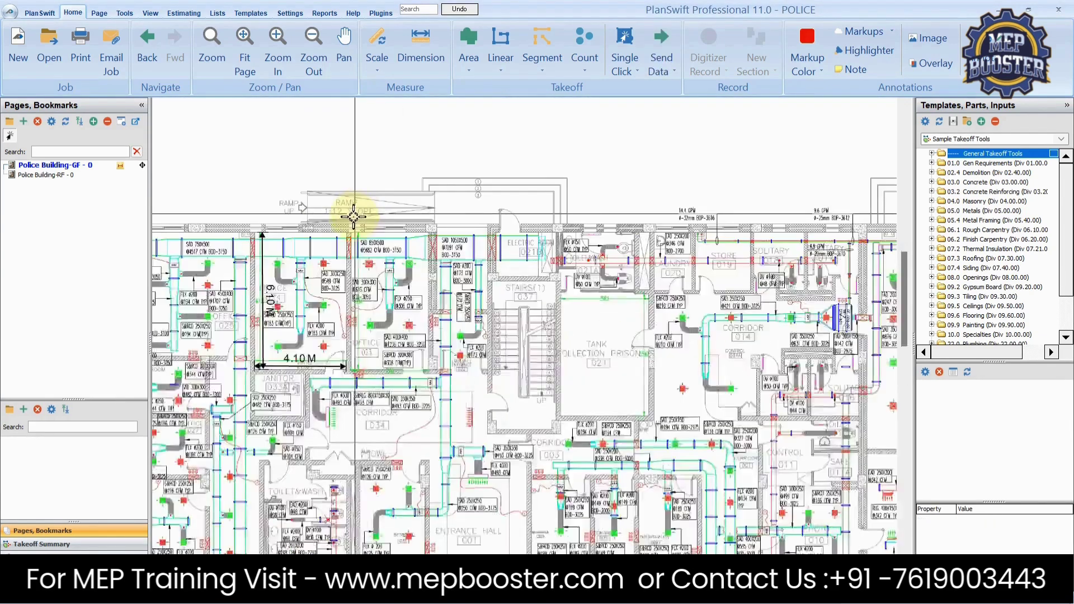
{"action": "scroll", "coordinate": [370, 240], "scroll_direction": "down", "scroll_amount": 6}
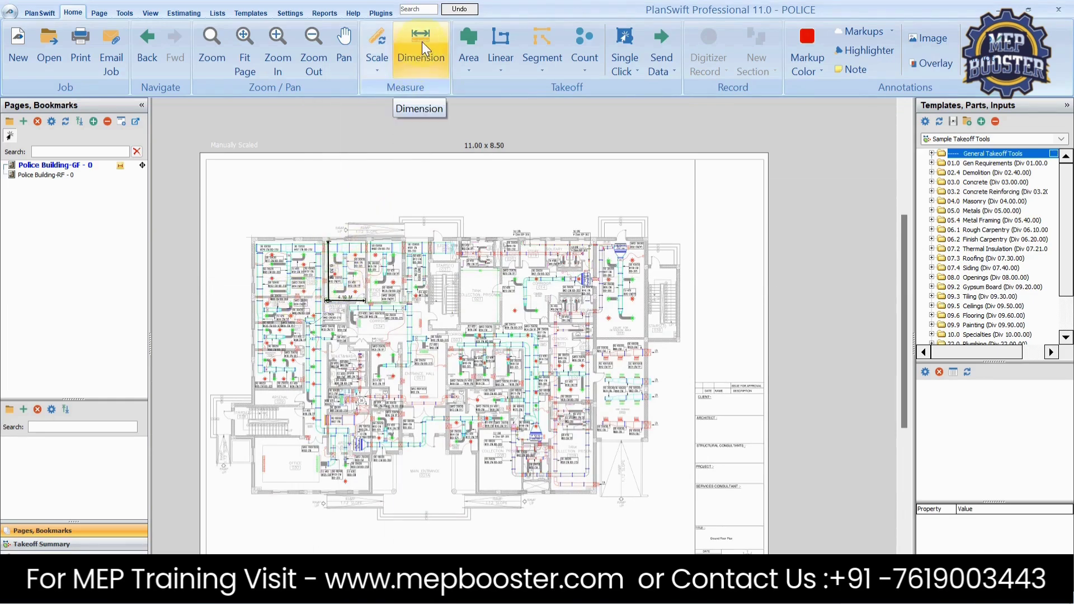
{"action": "scroll", "coordinate": [357, 241], "scroll_direction": "up", "scroll_amount": 5}
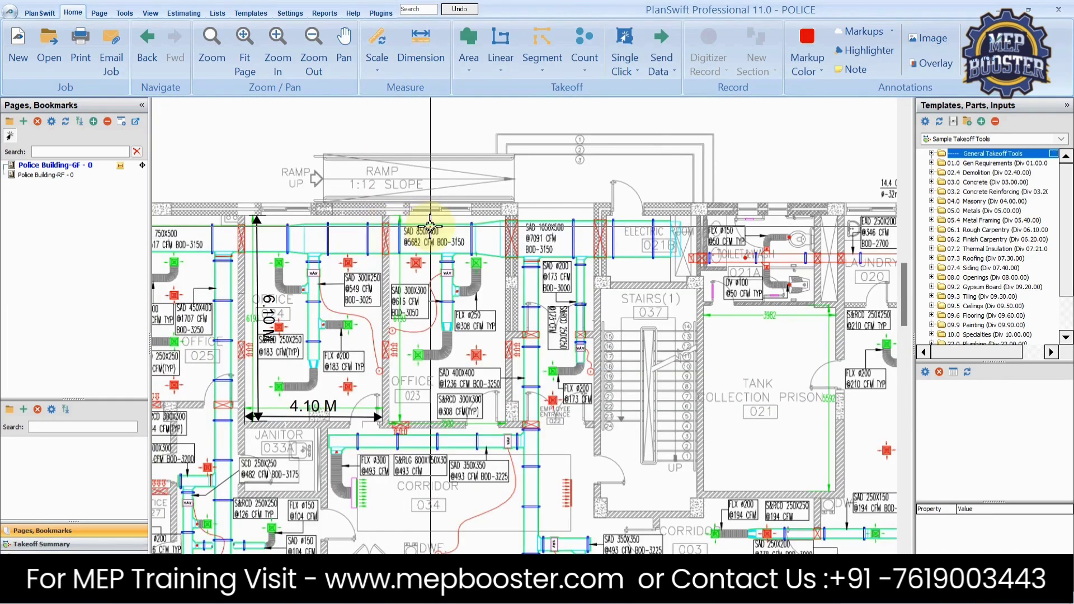
{"action": "scroll", "coordinate": [705, 314], "scroll_direction": "down", "scroll_amount": 5}
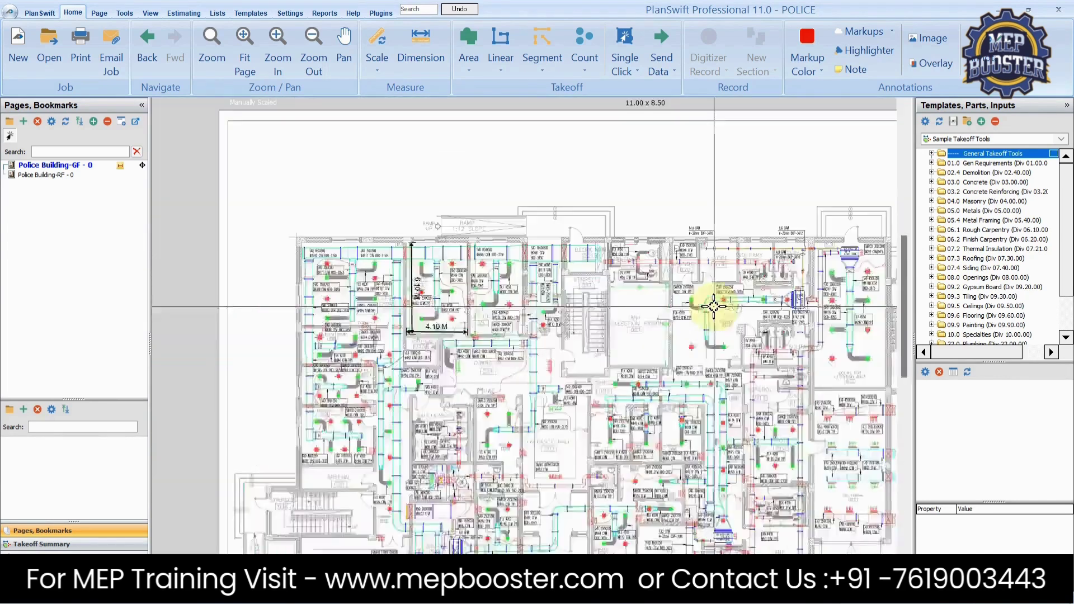
{"action": "scroll", "coordinate": [702, 319], "scroll_direction": "up", "scroll_amount": 2}
{"action": "scroll", "coordinate": [698, 318], "scroll_direction": "down", "scroll_amount": 2}
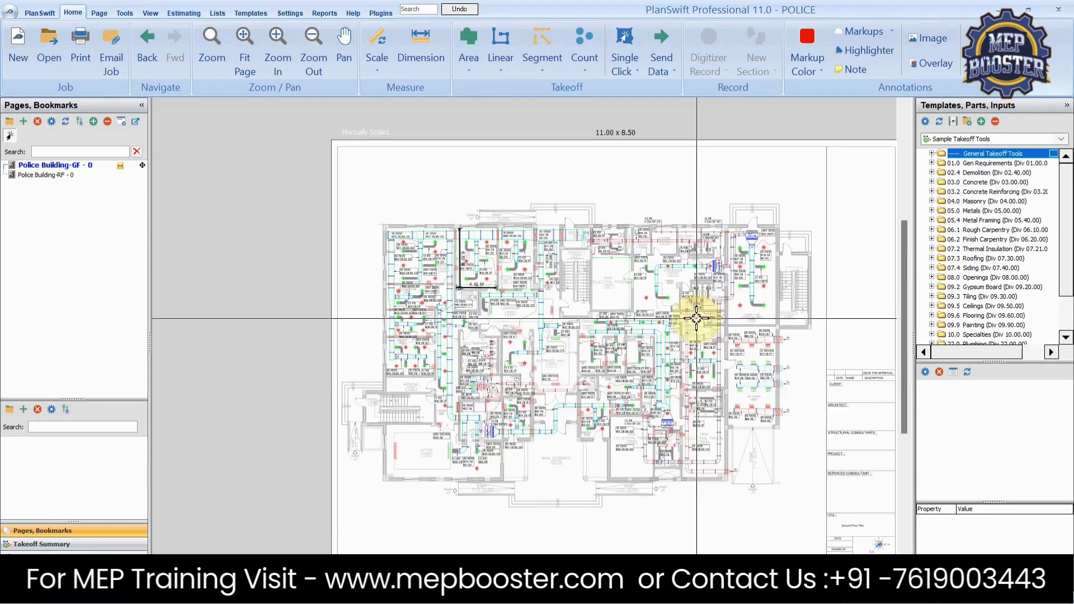
{"action": "left_click_drag", "start_coordinate": [697, 318], "coordinate": [582, 285]}
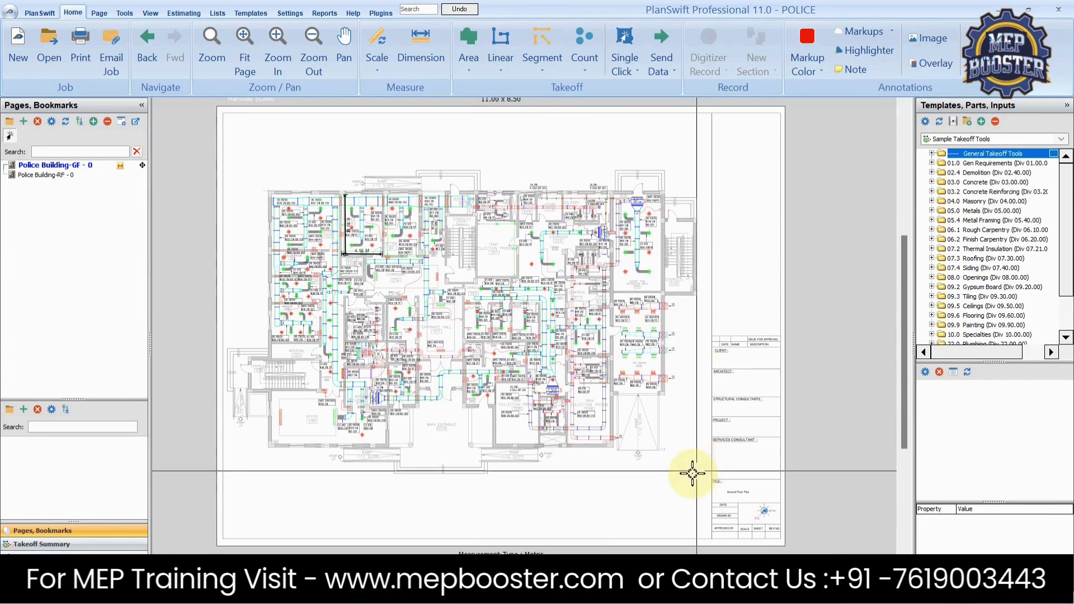